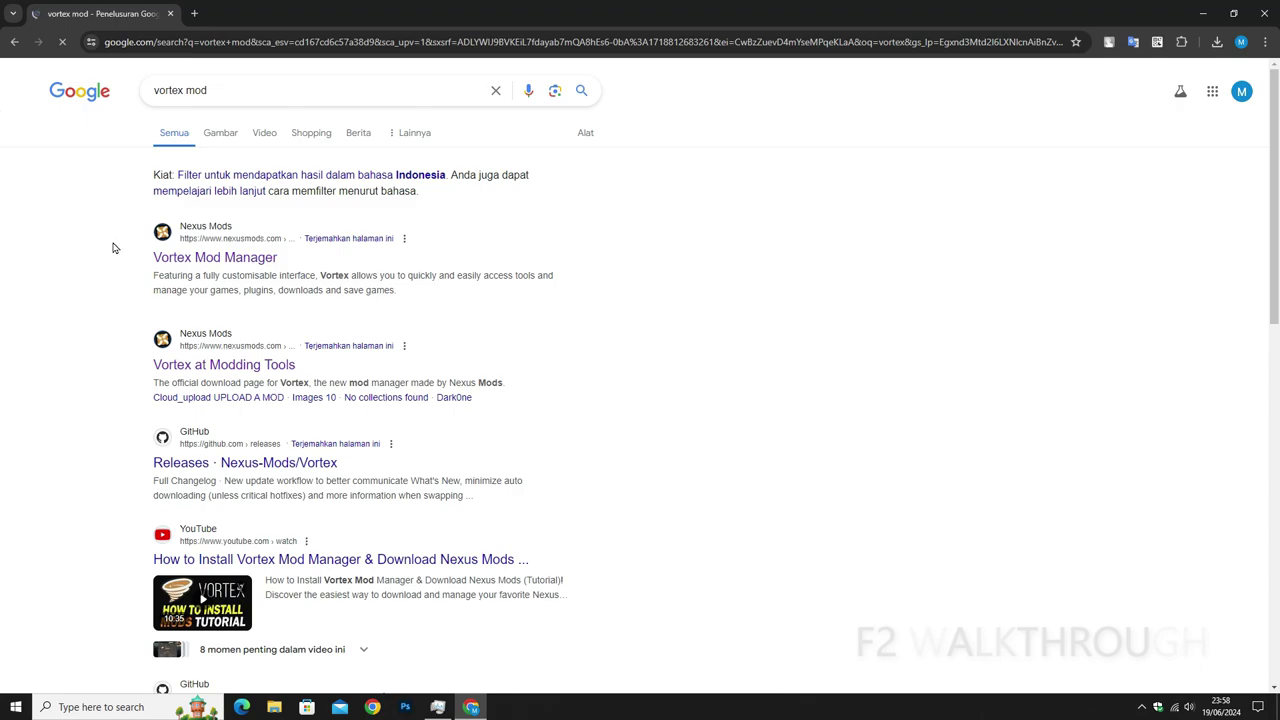
Step: Open the Nexus Mods "Vortex Mod Manager" search result in a new tab and switch to that tab
{"action": "right_click", "coordinate": [162, 258]}
{"action": "left_click", "coordinate": [206, 264]}
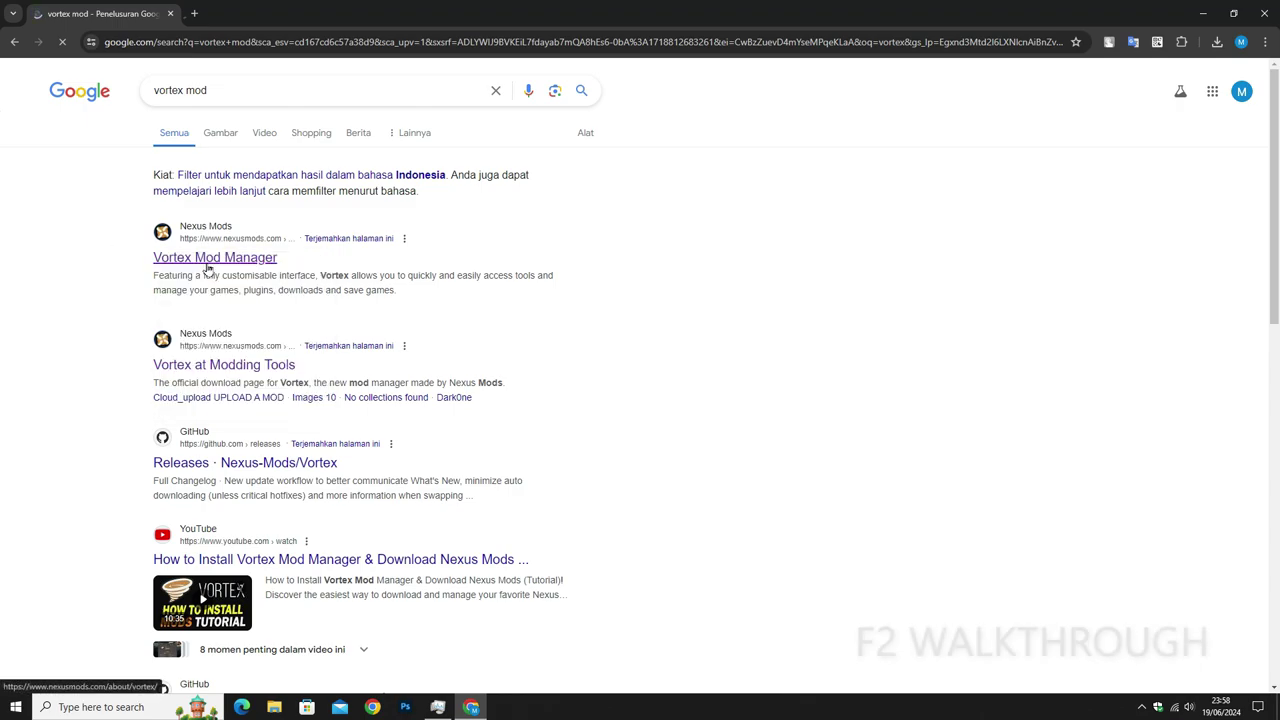
{"action": "left_click", "coordinate": [300, 14]}
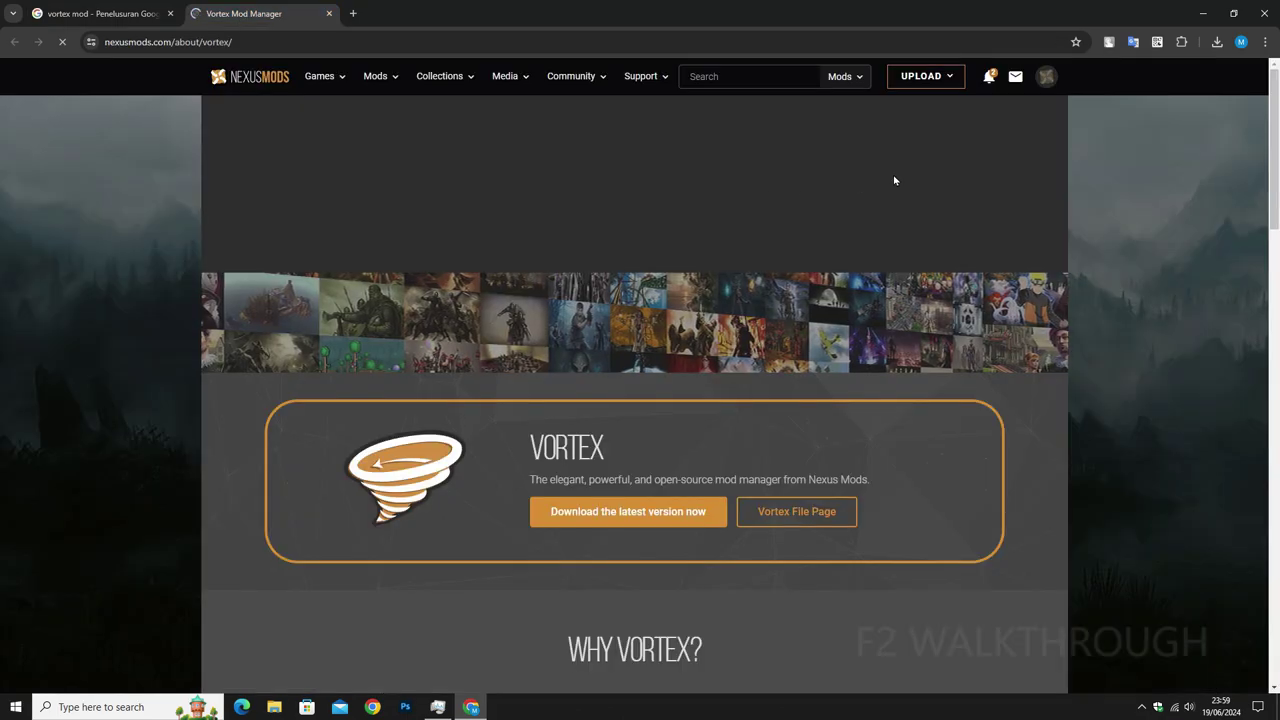
{"action": "left_click", "coordinate": [1109, 42]}
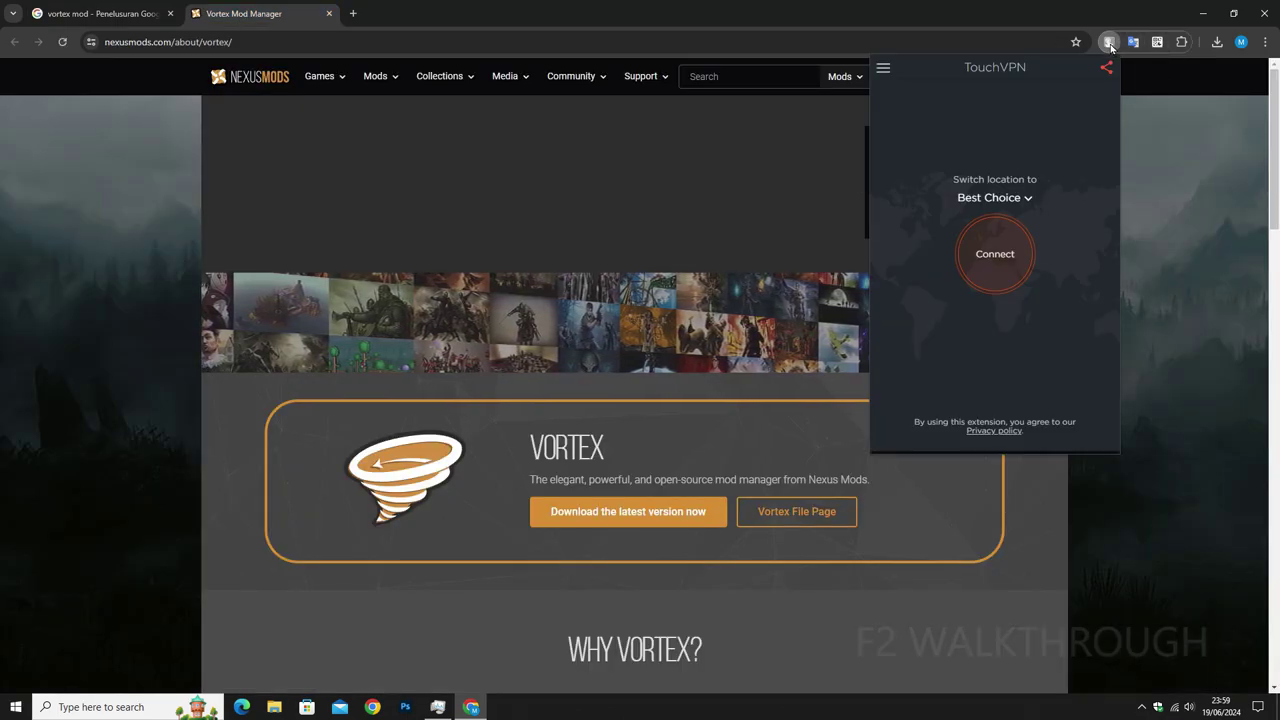
{"action": "left_click", "coordinate": [726, 153]}
Step: Go to the latest Vortex version's download page and request a manual download of the main Vortex file
{"action": "scroll", "coordinate": [622, 266], "scroll_direction": "down", "scroll_amount": 2}
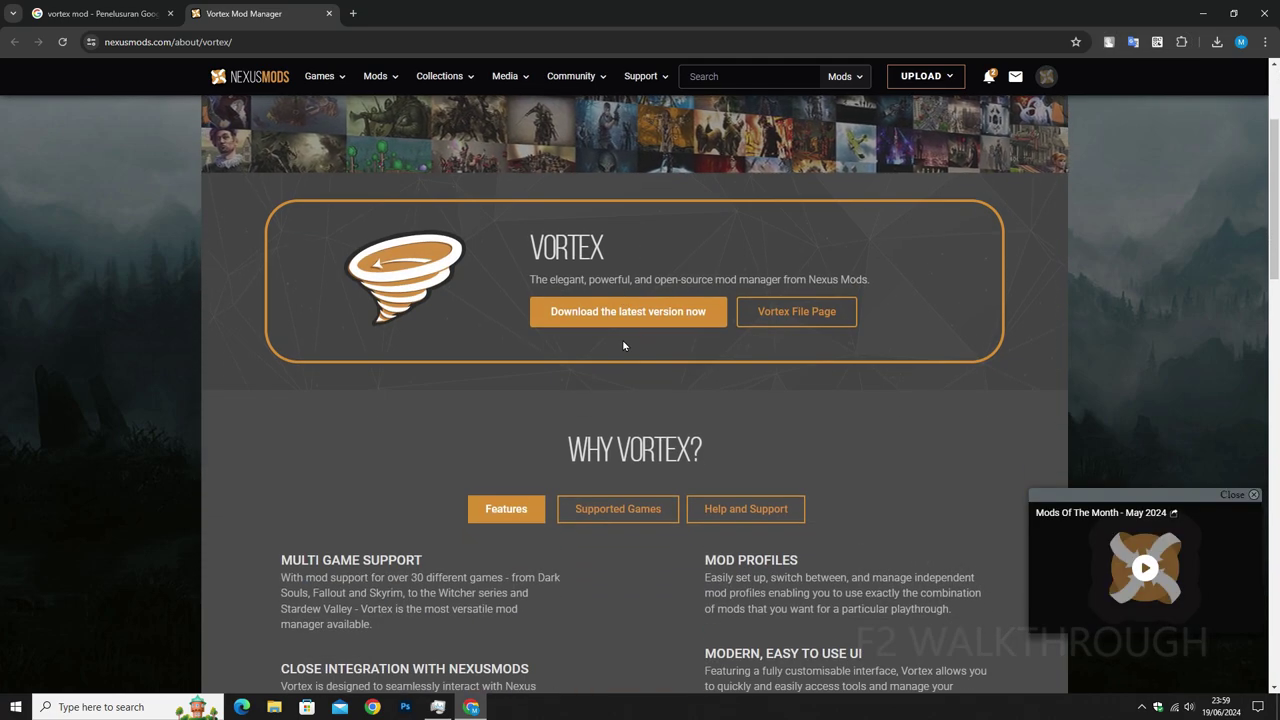
{"action": "left_click", "coordinate": [640, 318]}
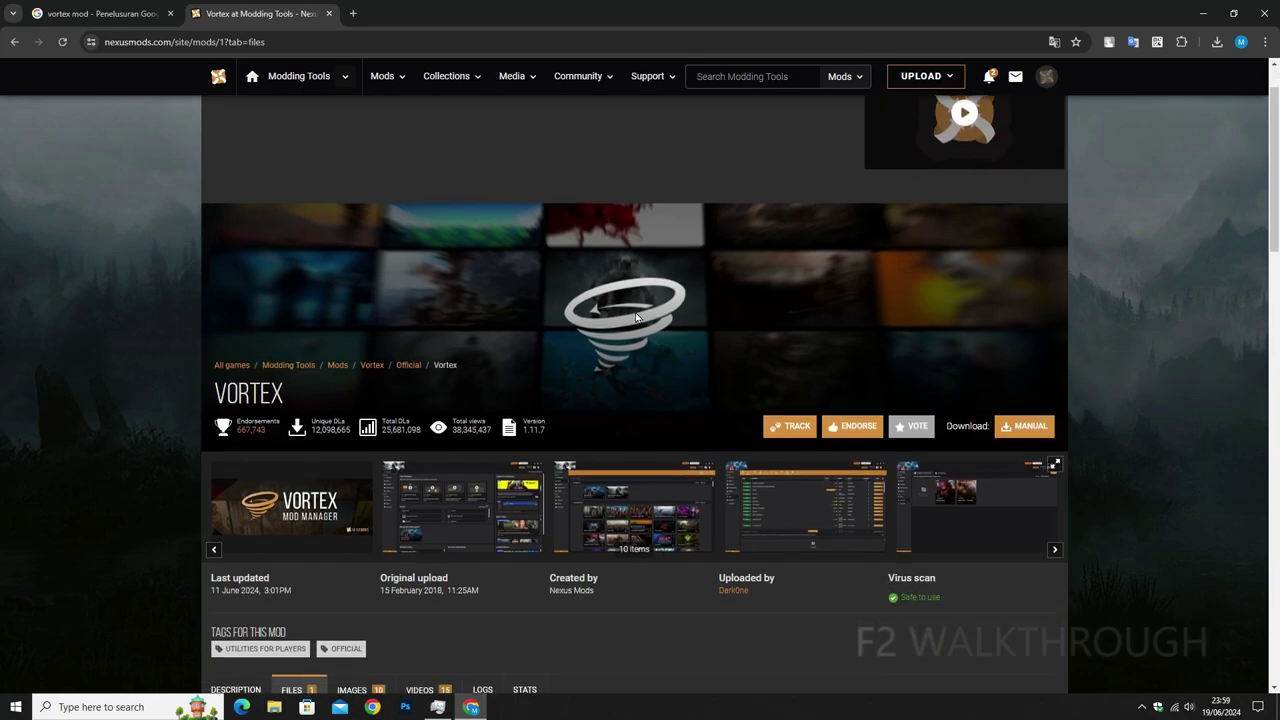
{"action": "scroll", "coordinate": [634, 316], "scroll_direction": "down", "scroll_amount": 2}
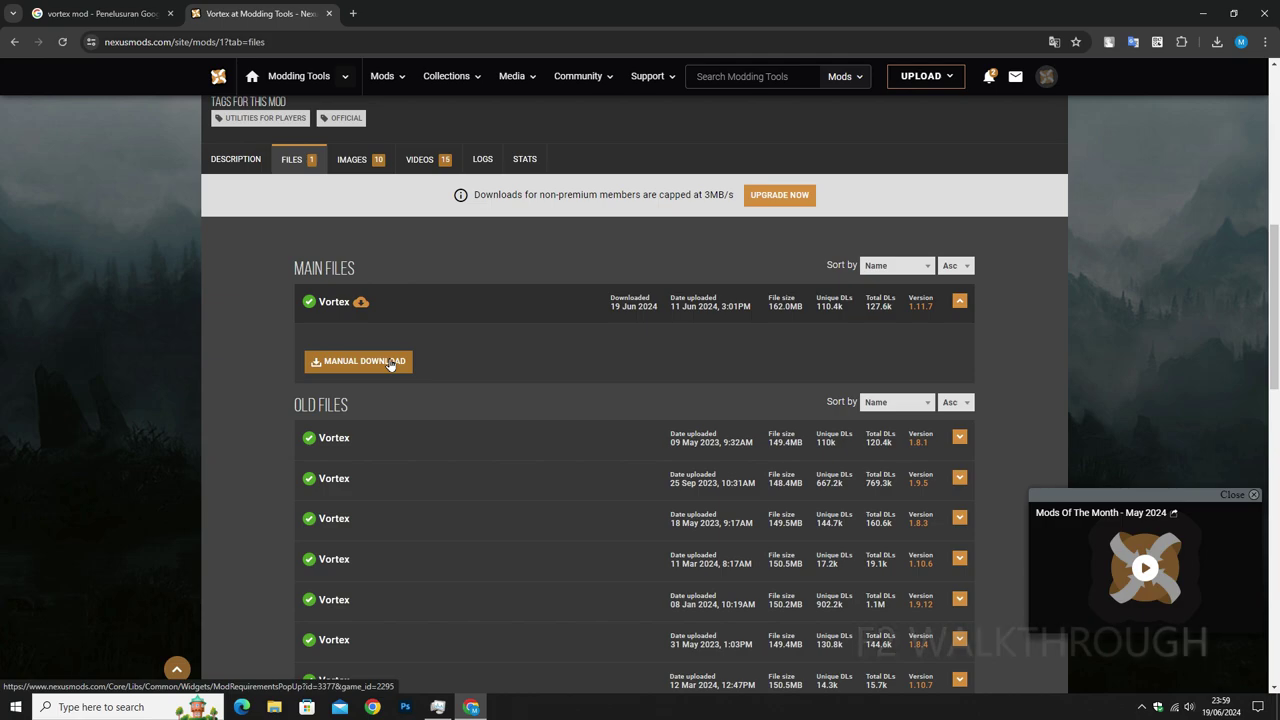
{"action": "left_click", "coordinate": [390, 364]}
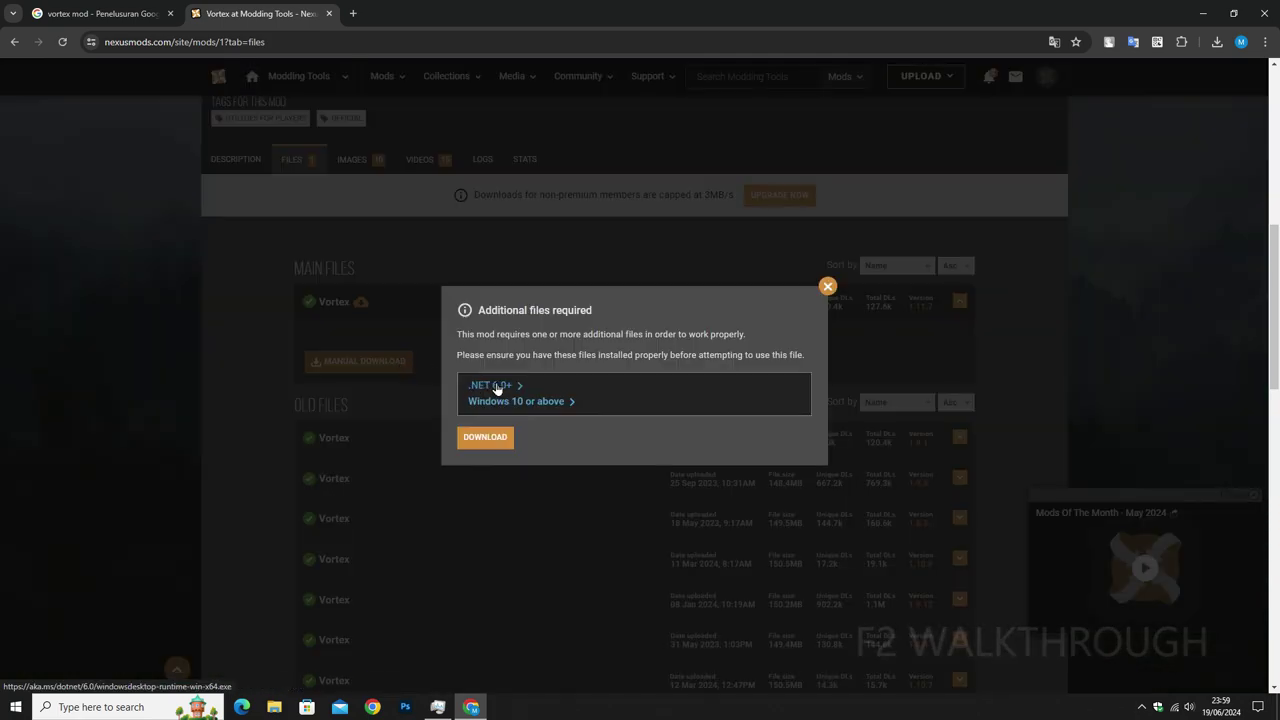
Step: Open the Downloads folder in File Explorer, move its window aside and locate the windowsdesktop-runtime-6.0.31-win-x64 installer
{"action": "left_click", "coordinate": [275, 707]}
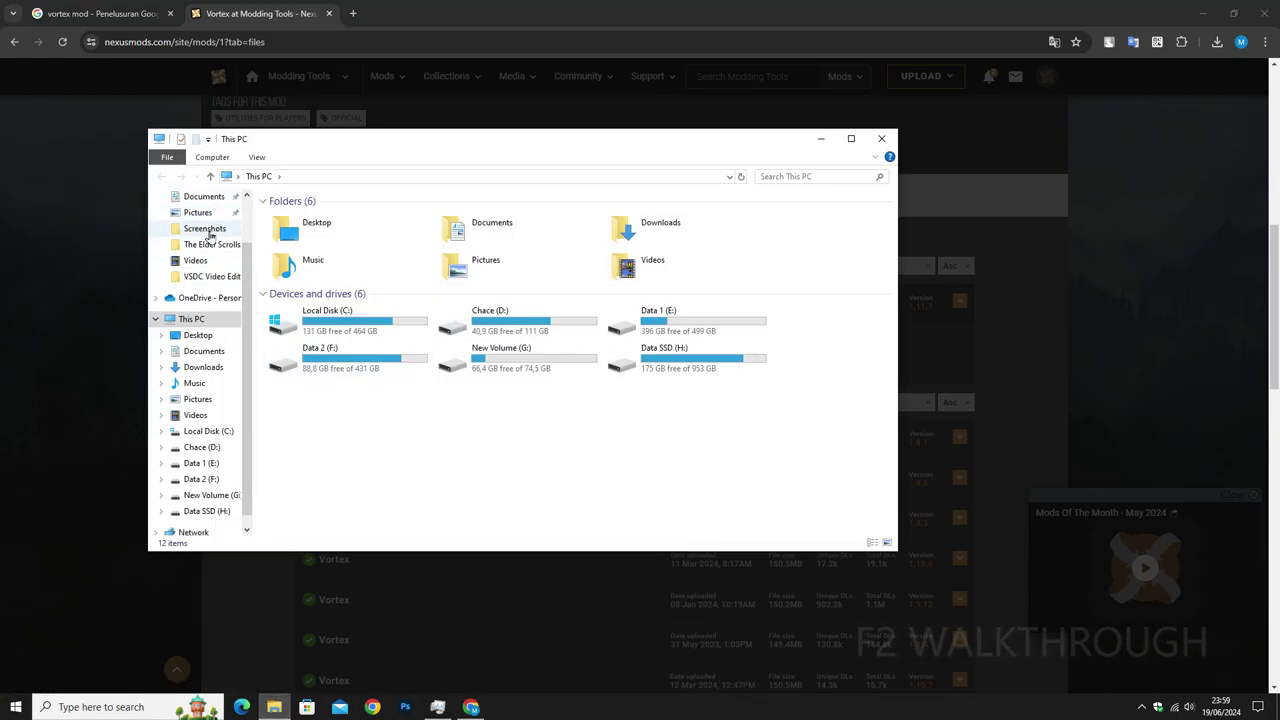
{"action": "scroll", "coordinate": [210, 233], "scroll_direction": "up", "scroll_amount": 2}
{"action": "left_click", "coordinate": [205, 239]}
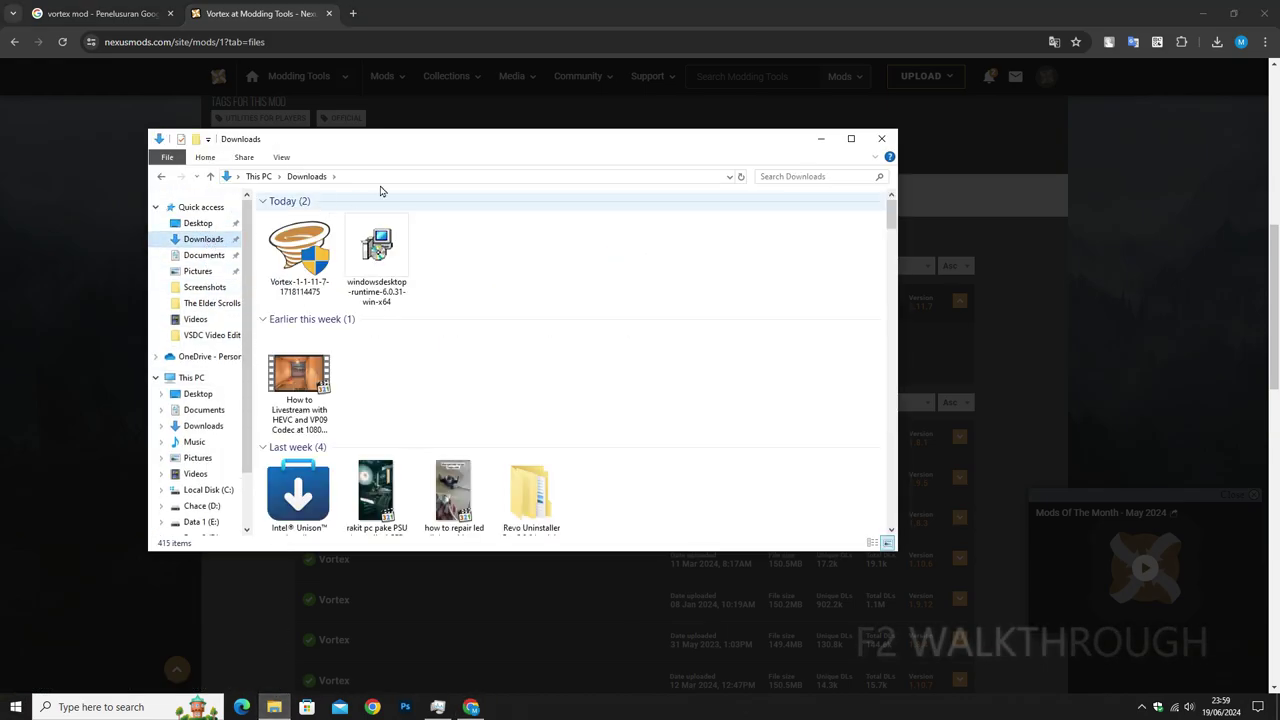
{"action": "left_click_drag", "start_coordinate": [540, 145], "coordinate": [944, 145]}
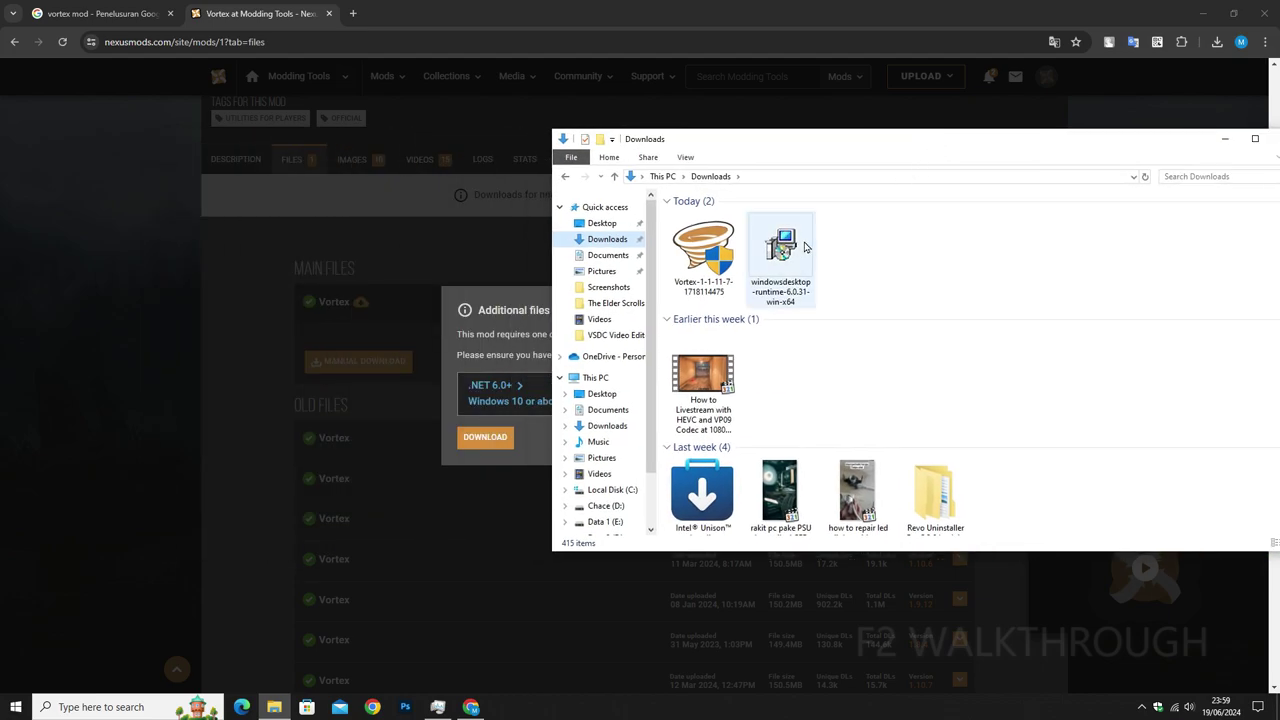
{"action": "left_click", "coordinate": [795, 250]}
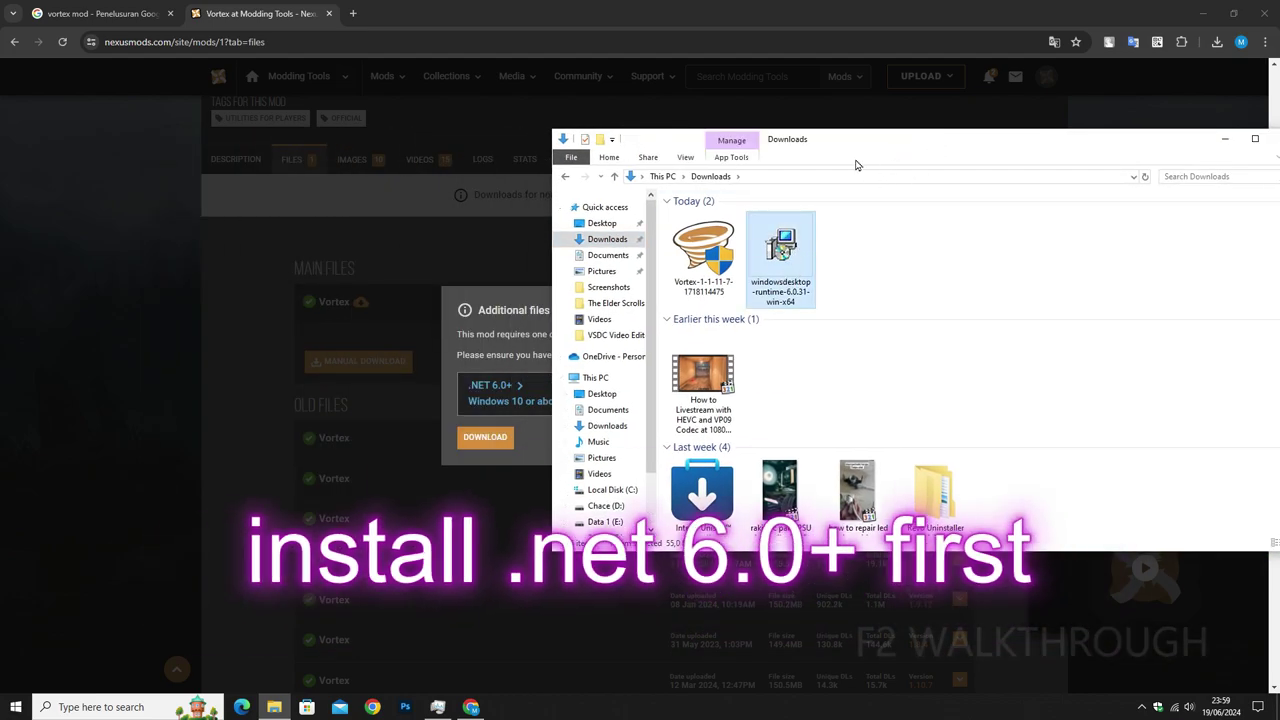
{"action": "left_click", "coordinate": [895, 274]}
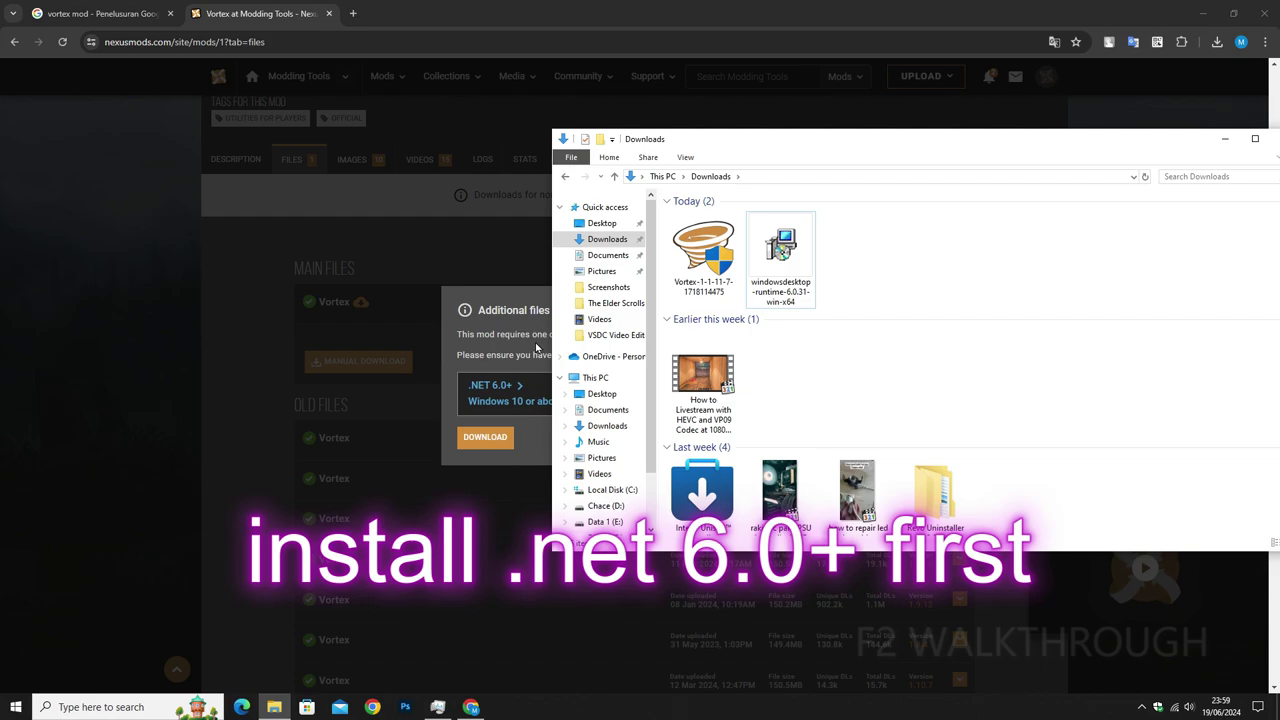
{"action": "left_click", "coordinate": [520, 311]}
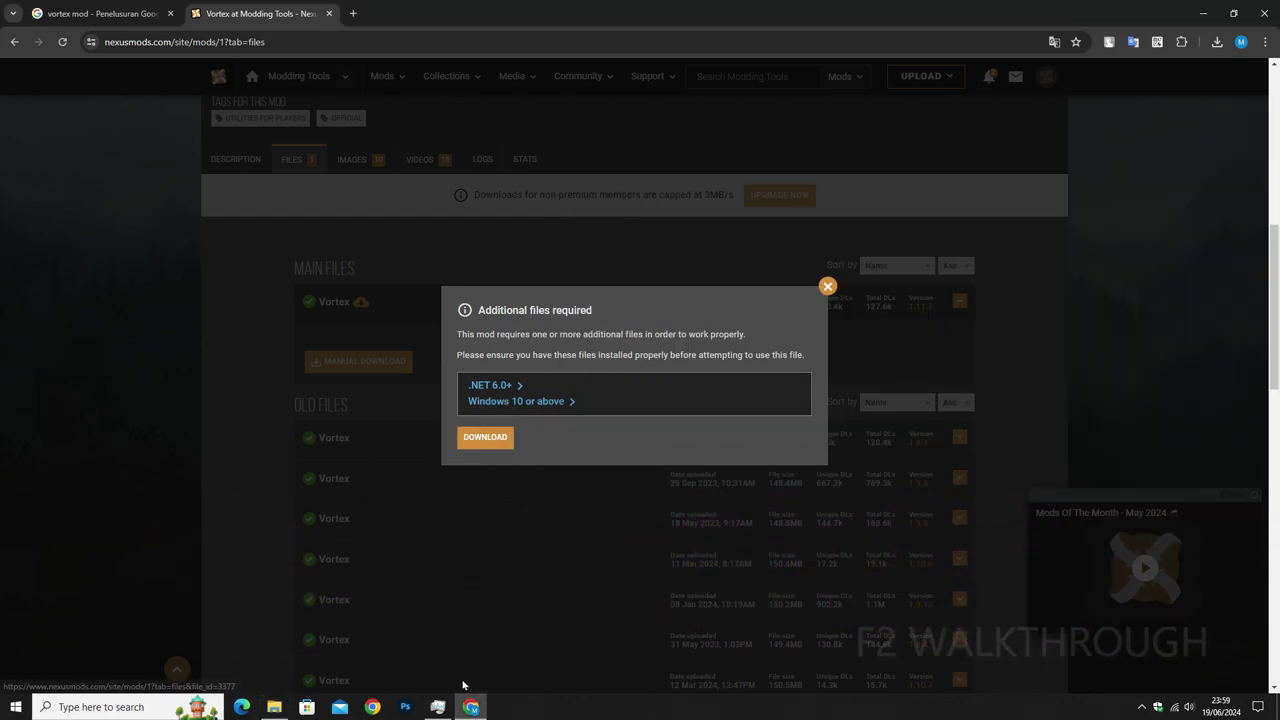
{"action": "left_click", "coordinate": [274, 707]}
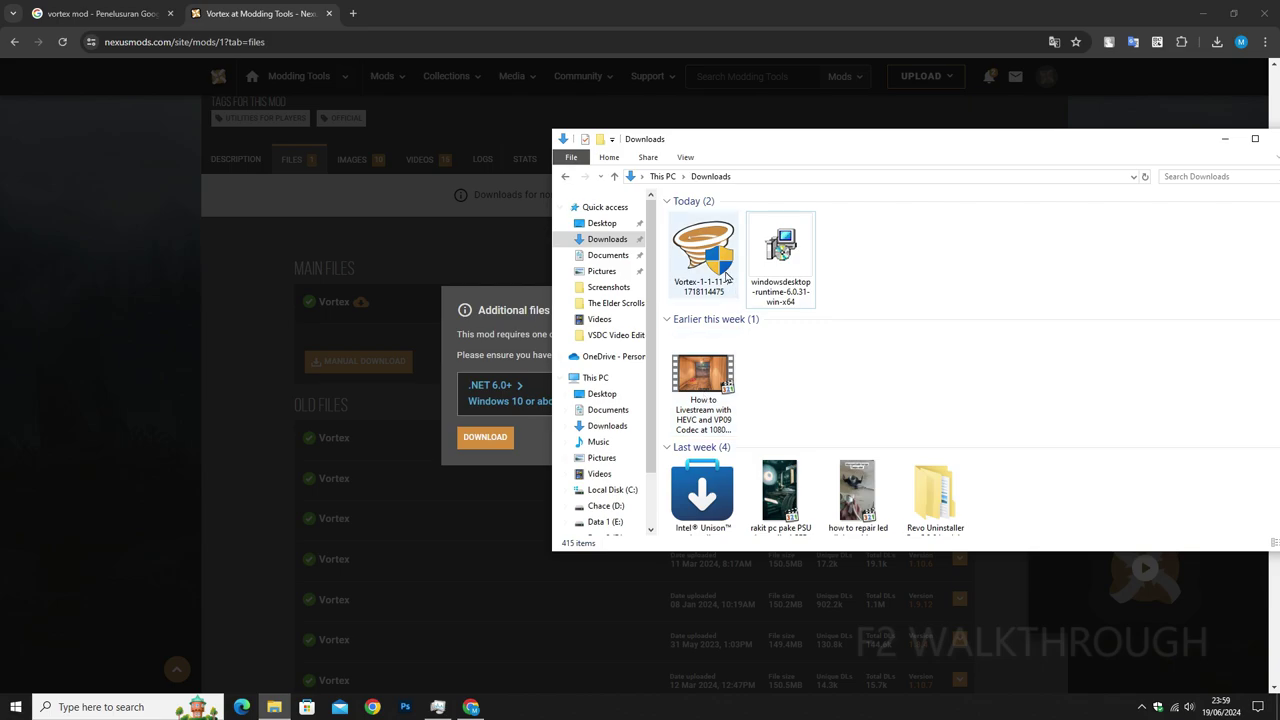
{"action": "left_click_drag", "start_coordinate": [846, 250], "coordinate": [704, 252]}
{"action": "left_click", "coordinate": [911, 259]}
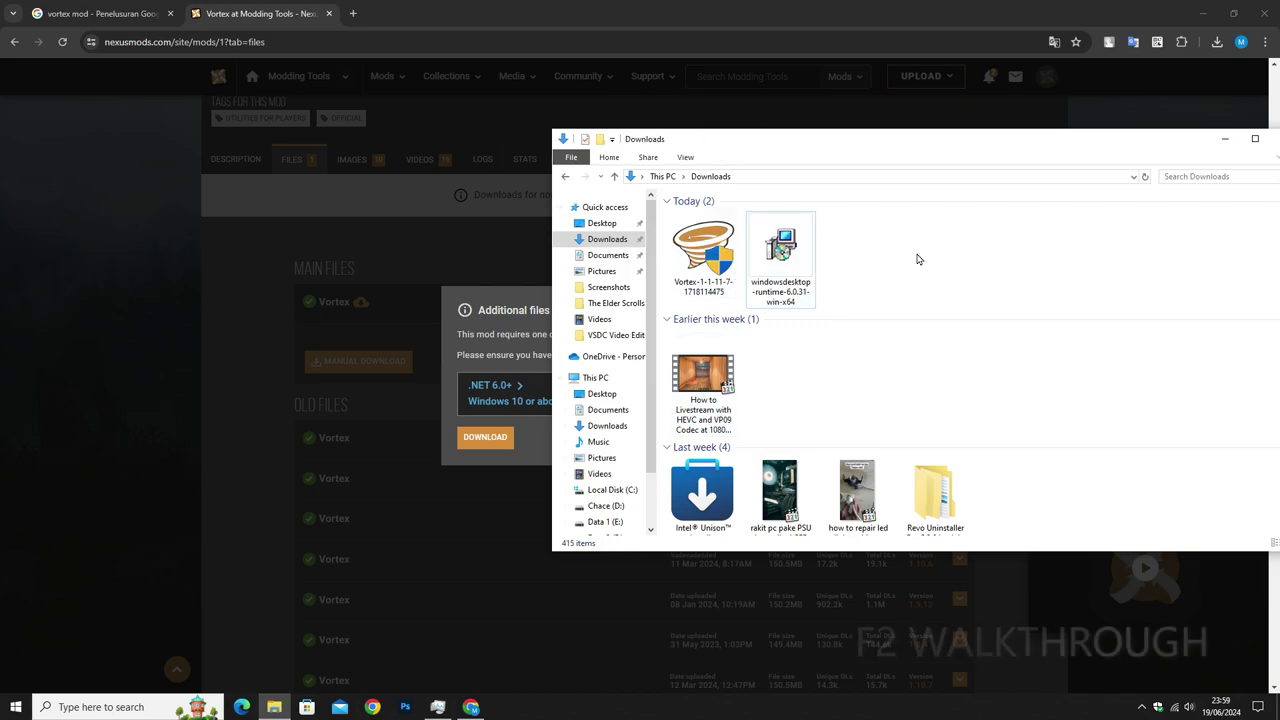
Step: Run the downloaded Vortex-1-1-11-7 installer and allow it to make changes to the device
{"action": "left_click", "coordinate": [710, 262]}
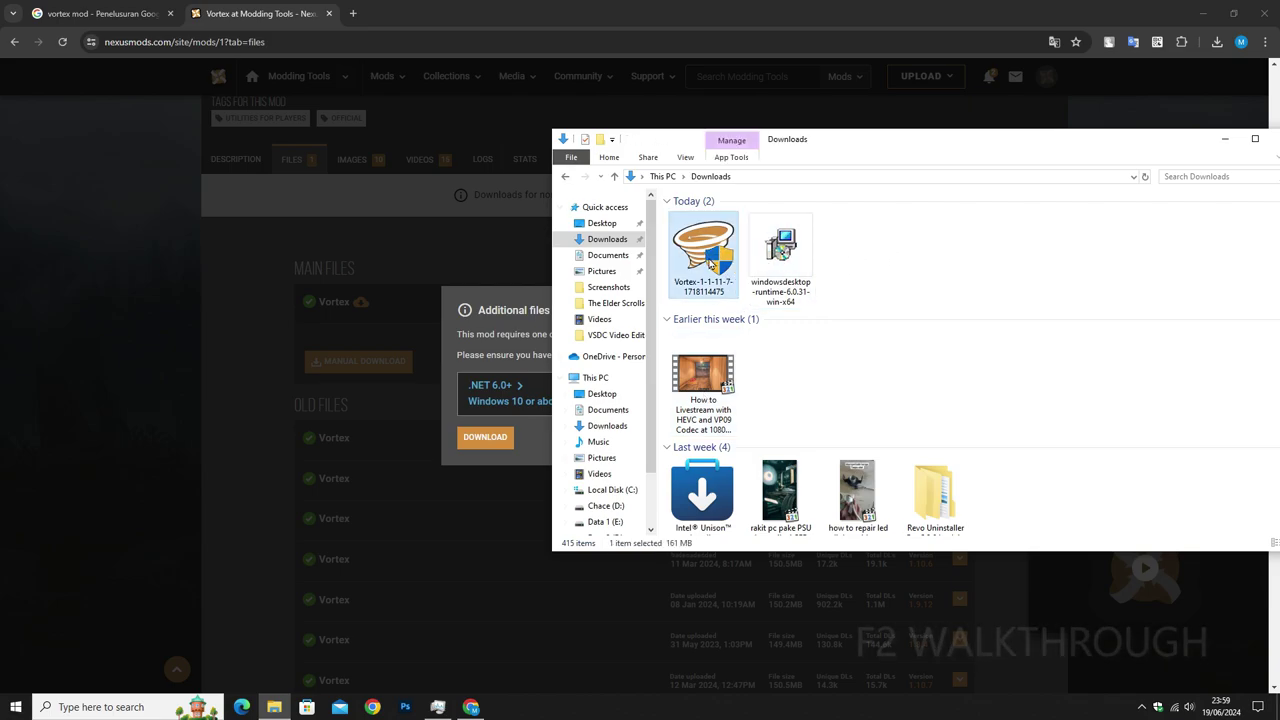
{"action": "double_click", "coordinate": [710, 262]}
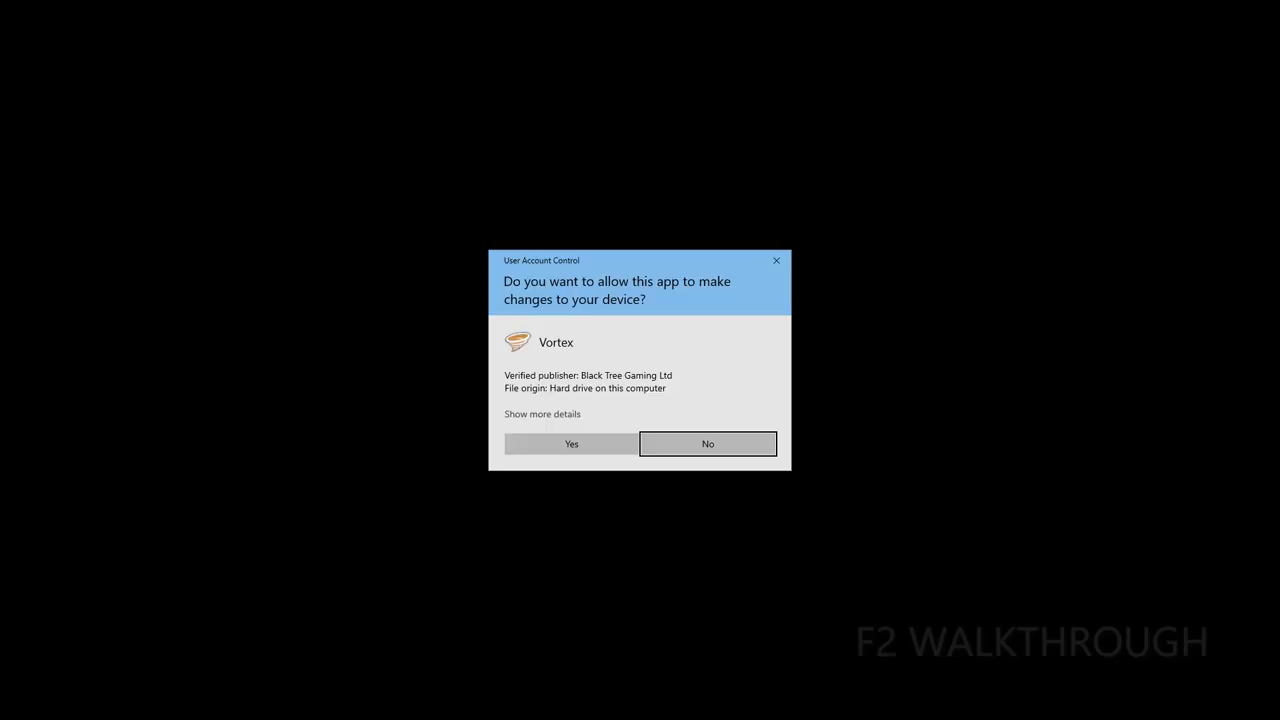
{"action": "left_click", "coordinate": [578, 444]}
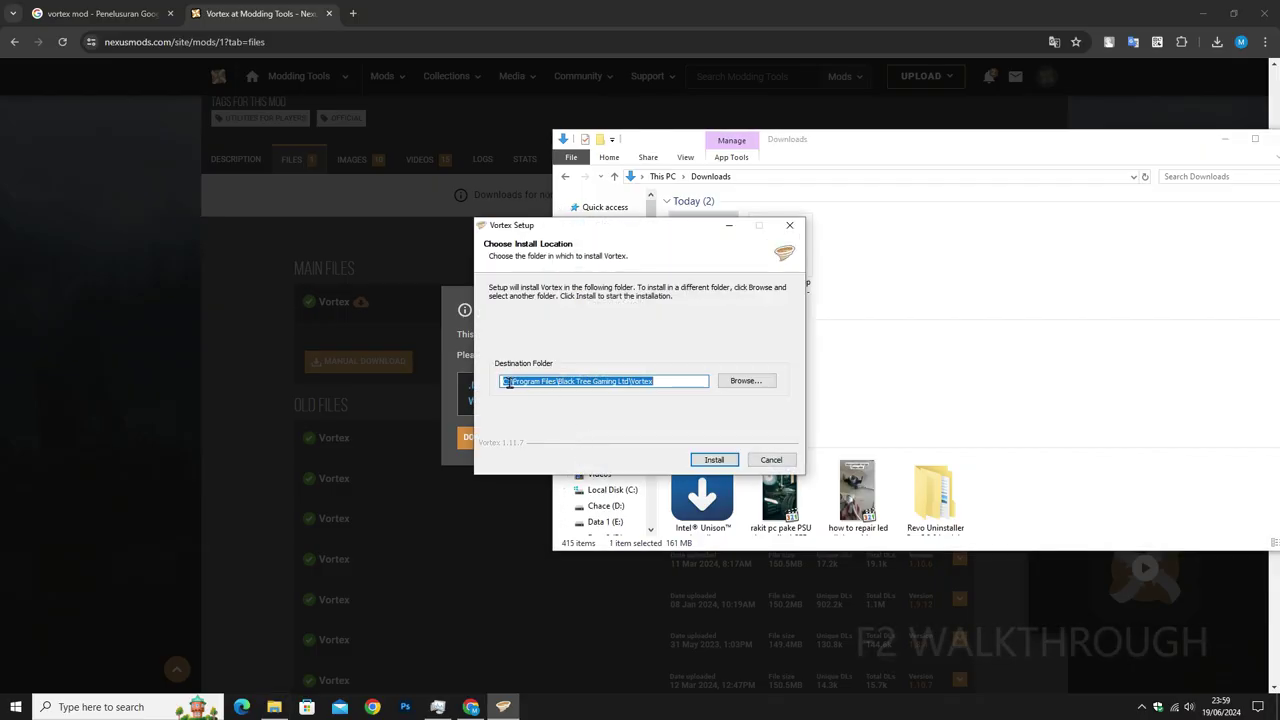
Step: Set the install destination to H:\Program Files\Black Tree Gaming Ltd\Vortex and copy the whole path
{"action": "left_click", "coordinate": [505, 384]}
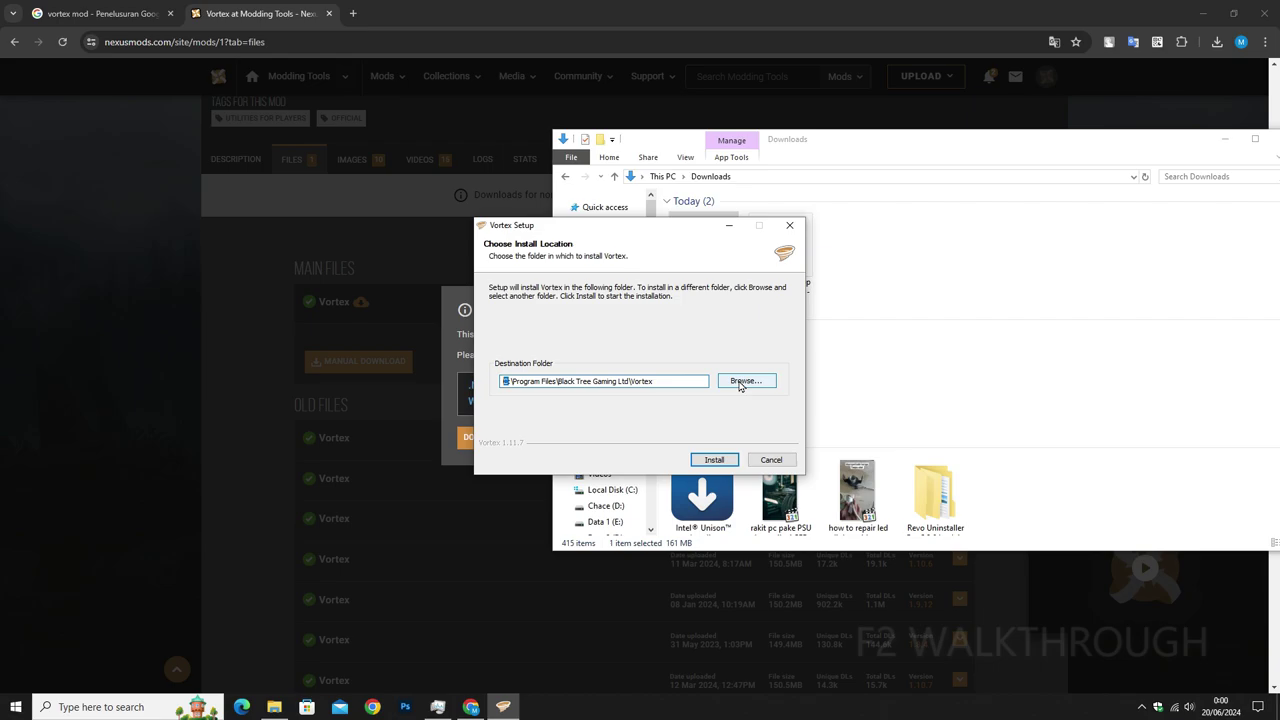
{"action": "type", "text": "H:"}
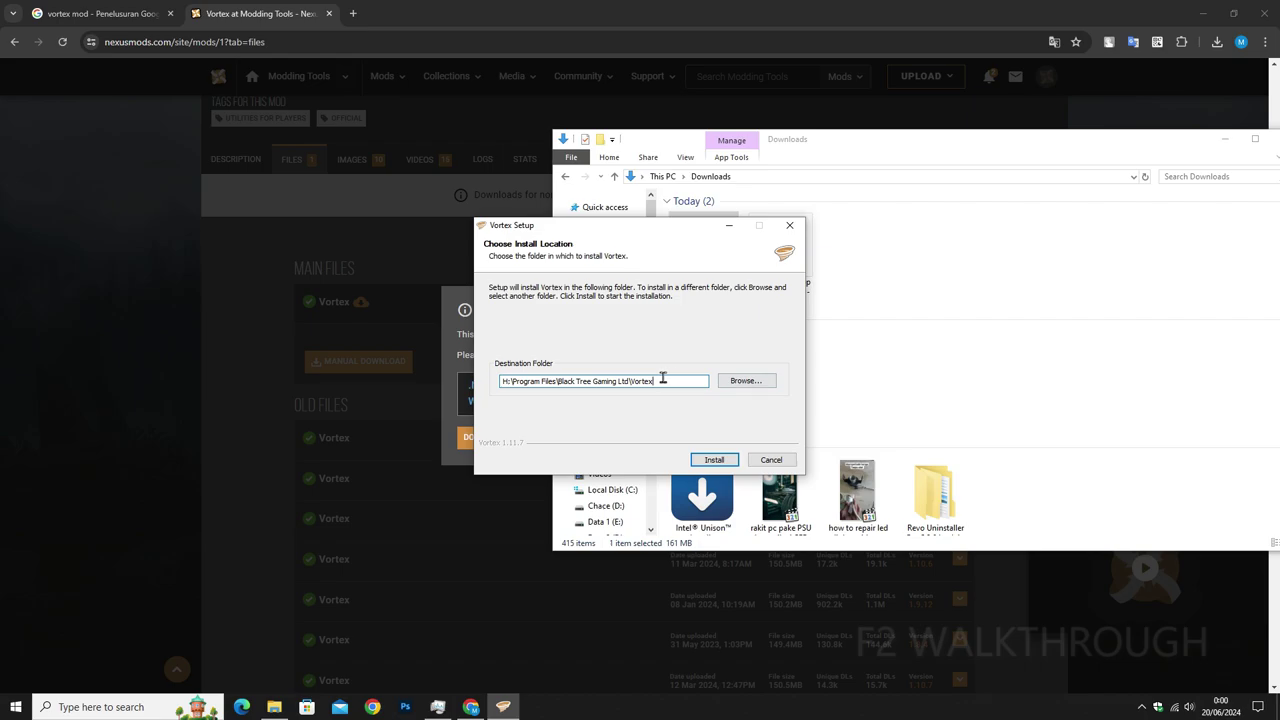
{"action": "left_click_drag", "start_coordinate": [662, 378], "coordinate": [404, 382]}
{"action": "right_click", "coordinate": [574, 381]}
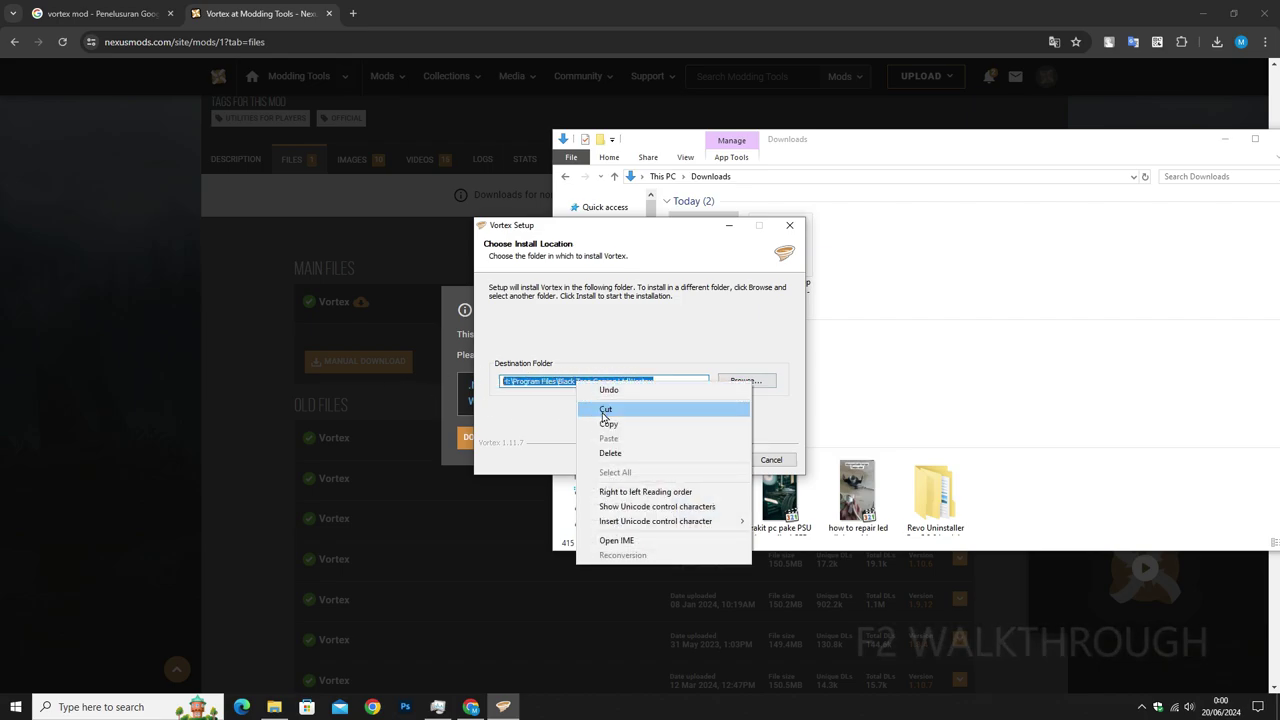
{"action": "left_click", "coordinate": [610, 424]}
Step: Browse to the Data SSD (H:) drive and choose its Games folder as the Vortex install destination
{"action": "left_click", "coordinate": [745, 380]}
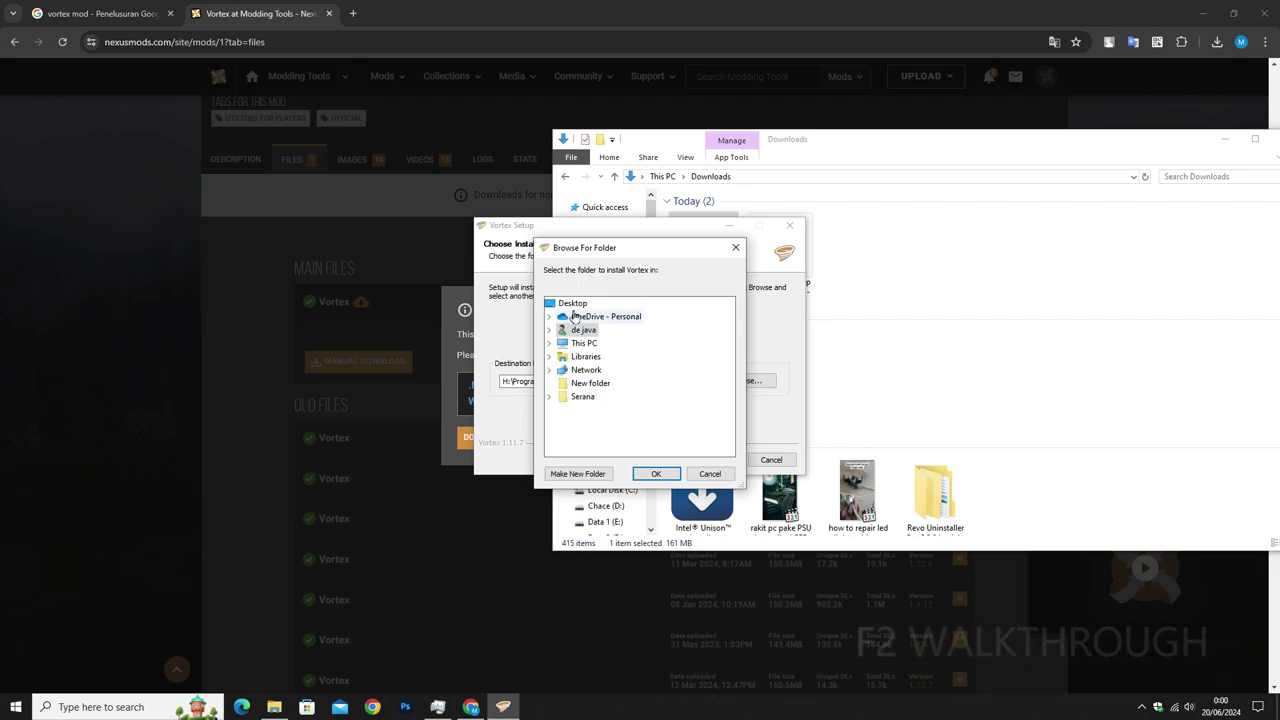
{"action": "double_click", "coordinate": [575, 343]}
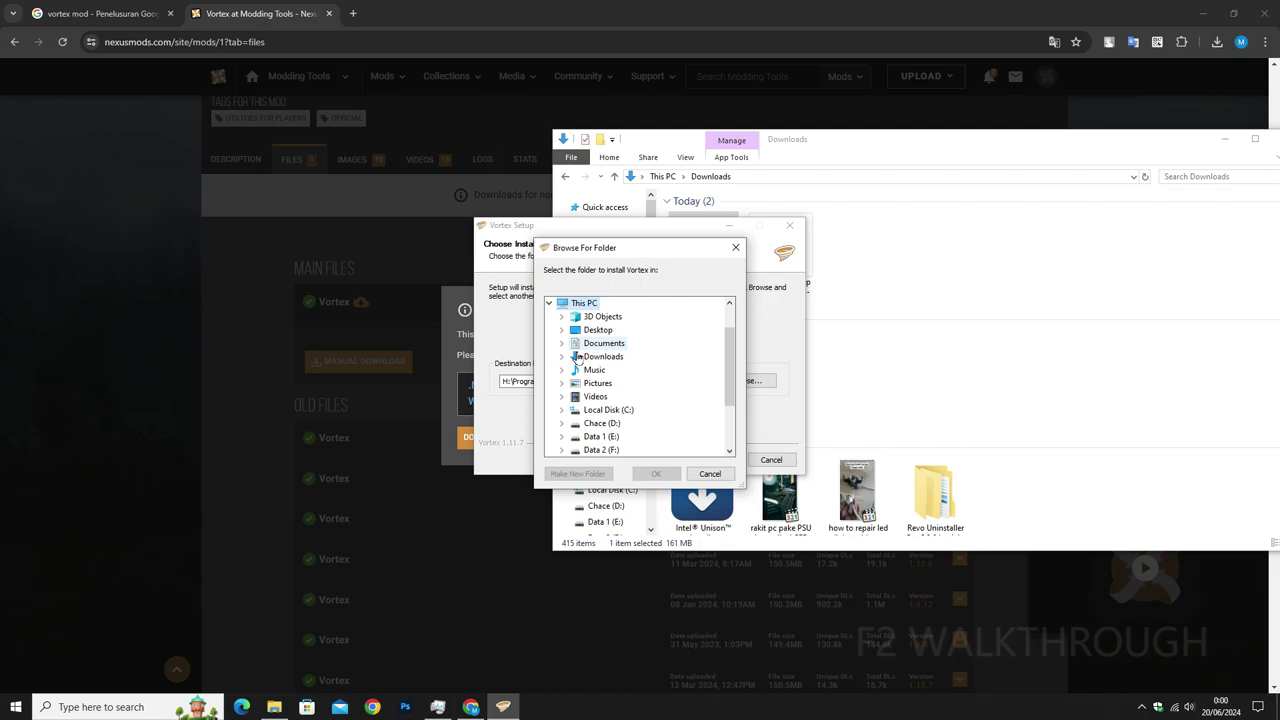
{"action": "scroll", "coordinate": [608, 425], "scroll_direction": "down", "scroll_amount": 2}
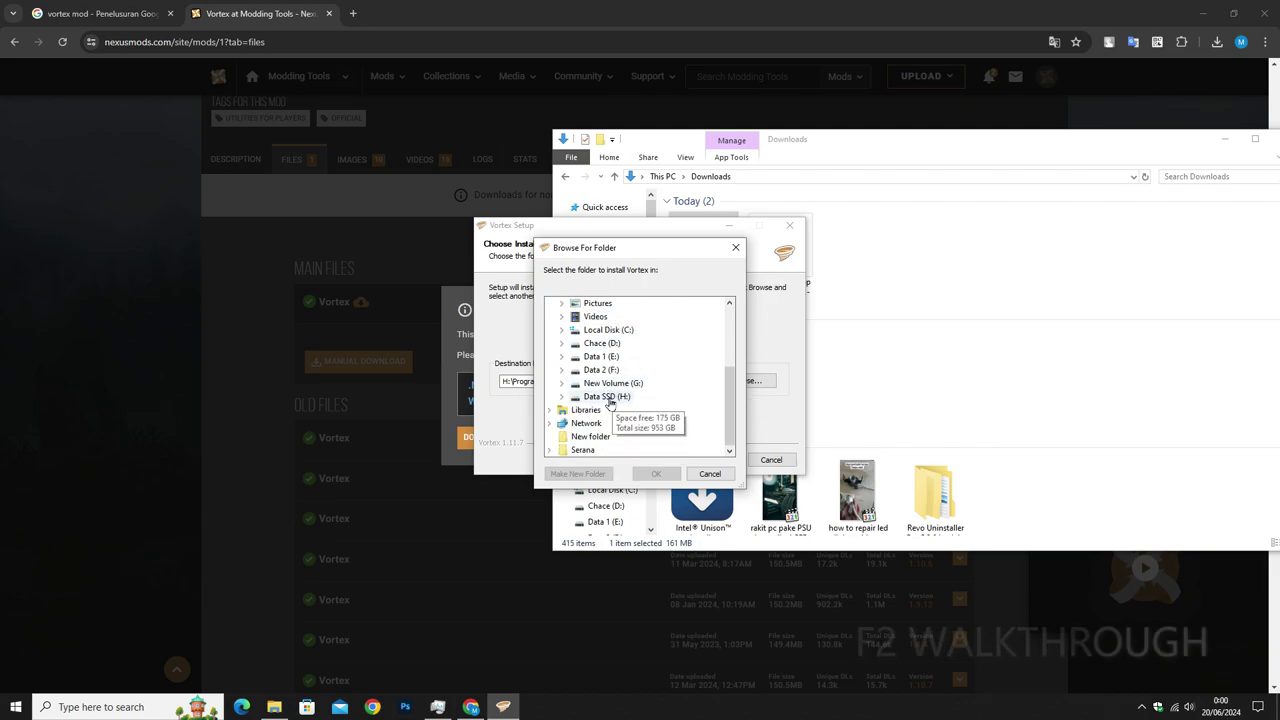
{"action": "double_click", "coordinate": [606, 397]}
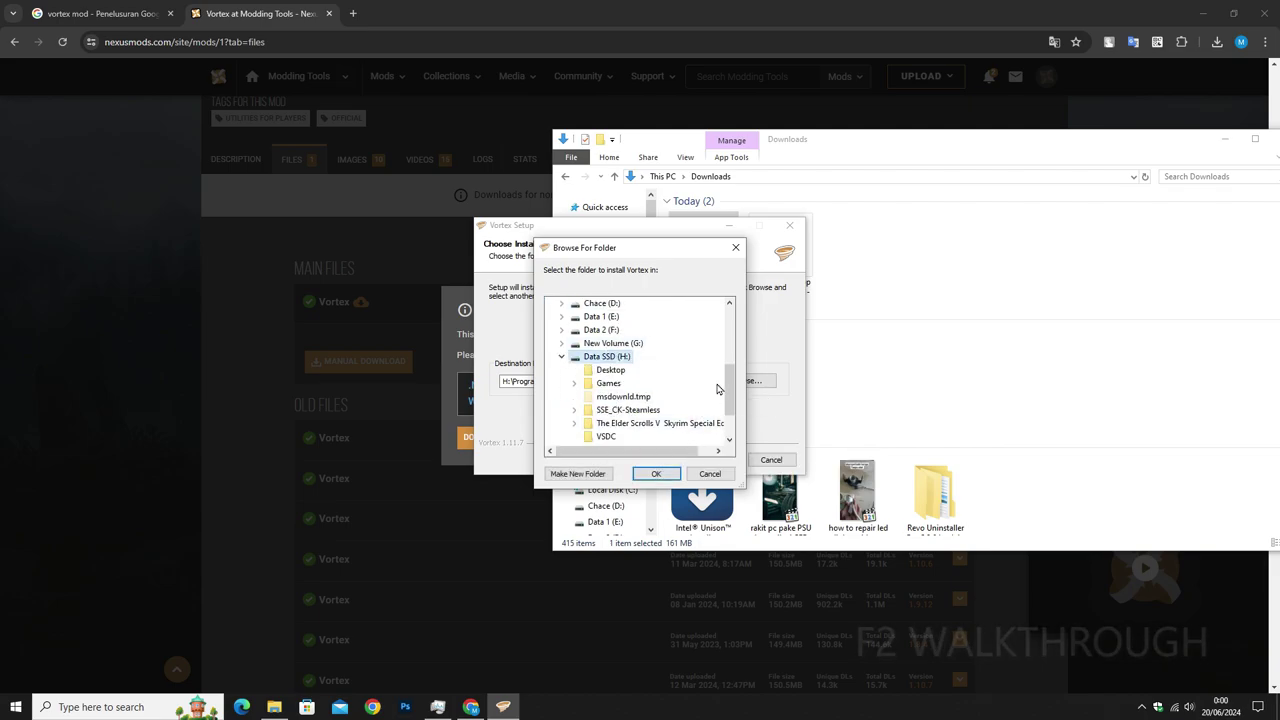
{"action": "scroll", "coordinate": [716, 389], "scroll_direction": "down", "scroll_amount": 2}
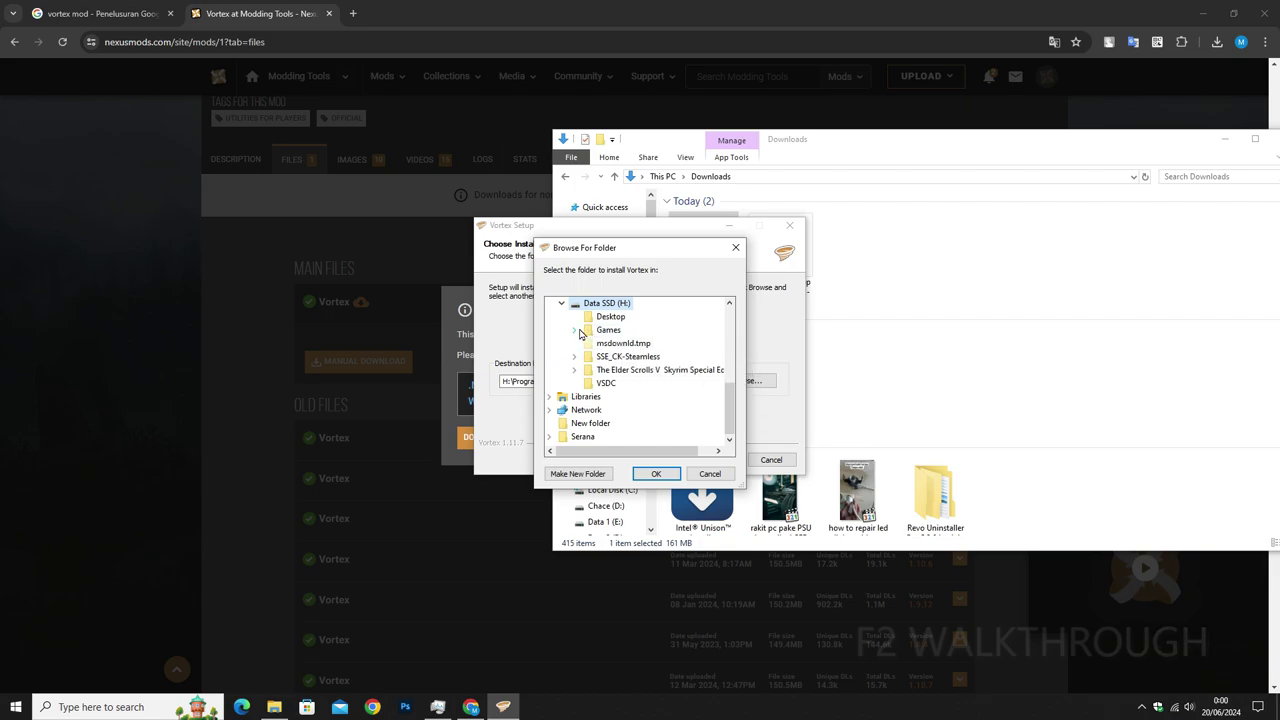
{"action": "left_click", "coordinate": [575, 330]}
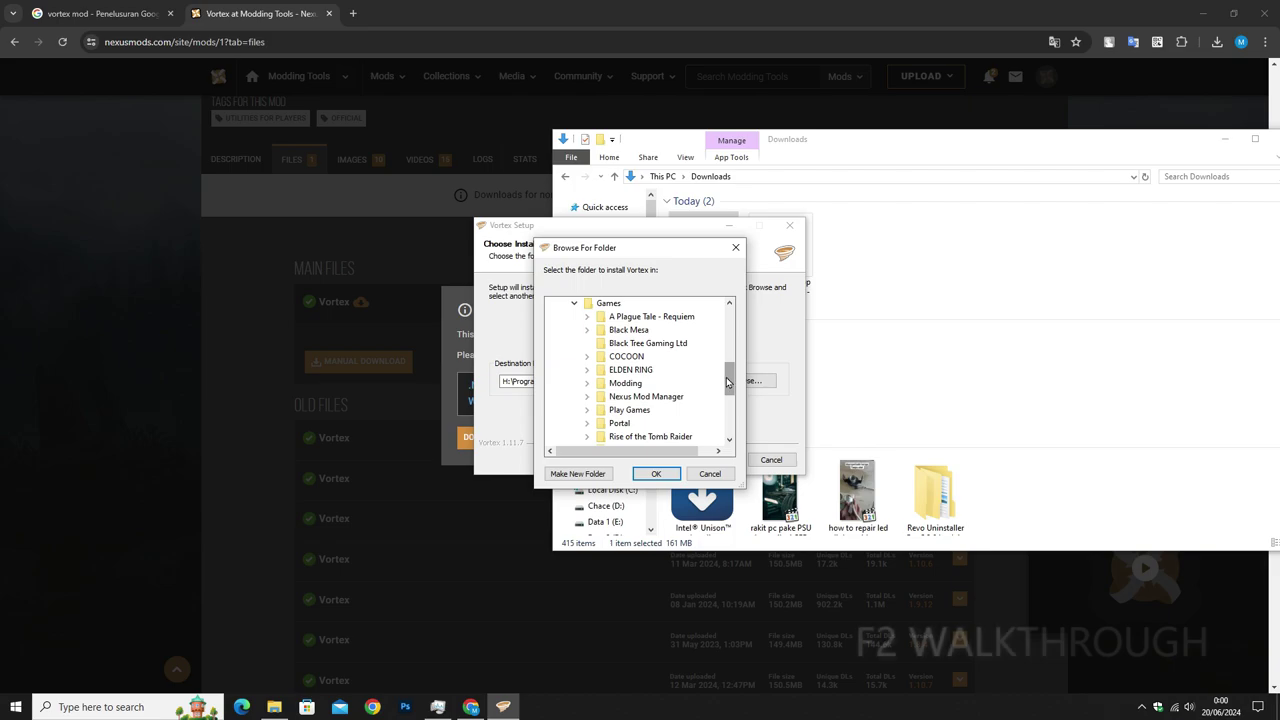
{"action": "left_click_drag", "start_coordinate": [728, 383], "coordinate": [731, 360]}
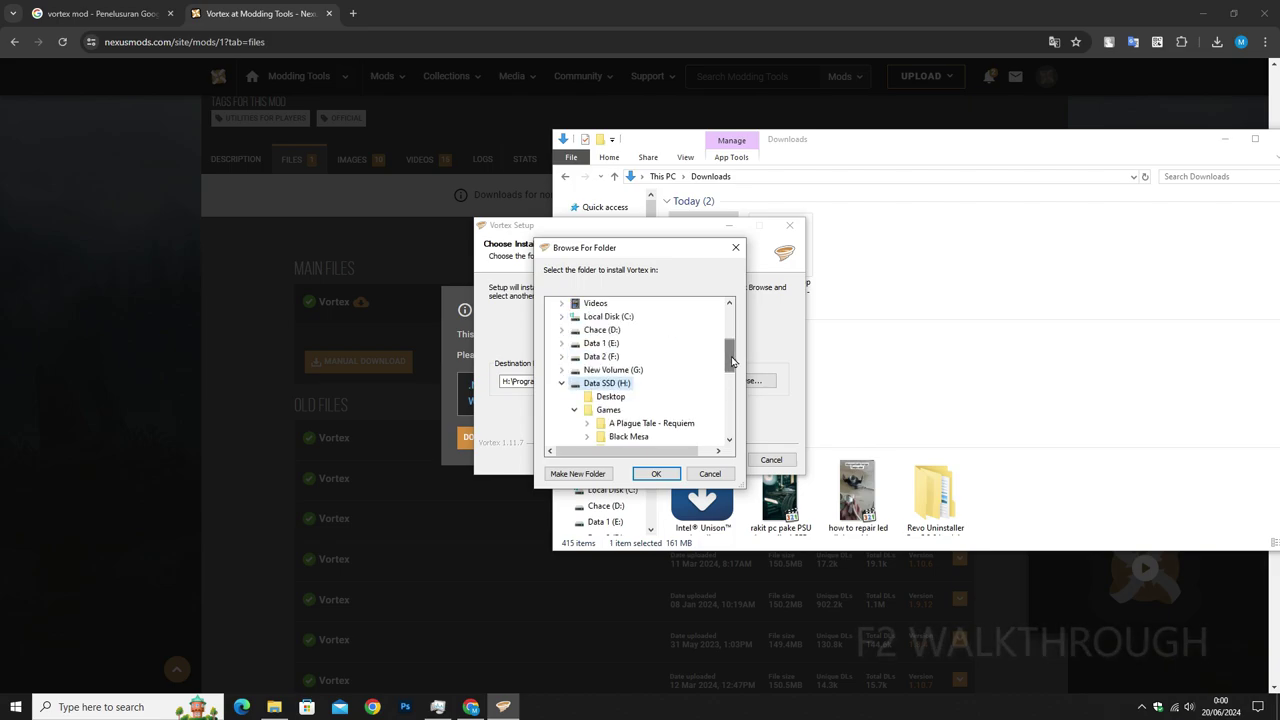
{"action": "left_click", "coordinate": [609, 410]}
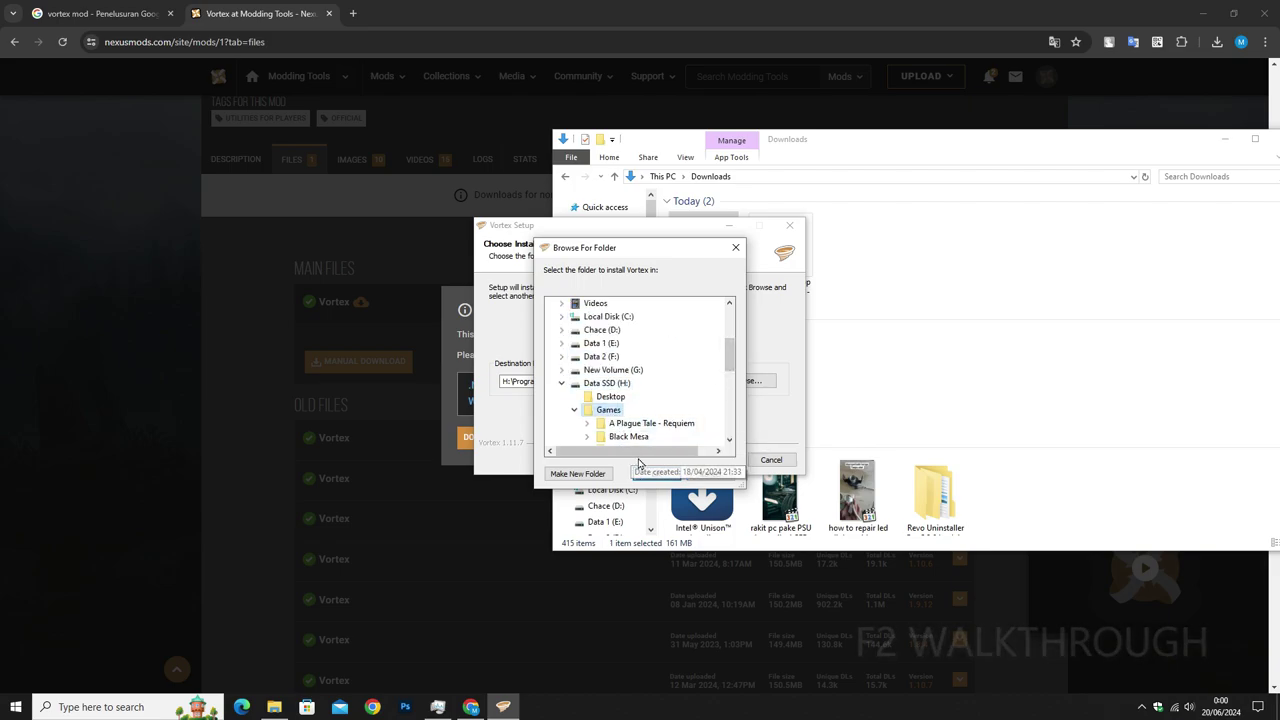
{"action": "left_click", "coordinate": [655, 473]}
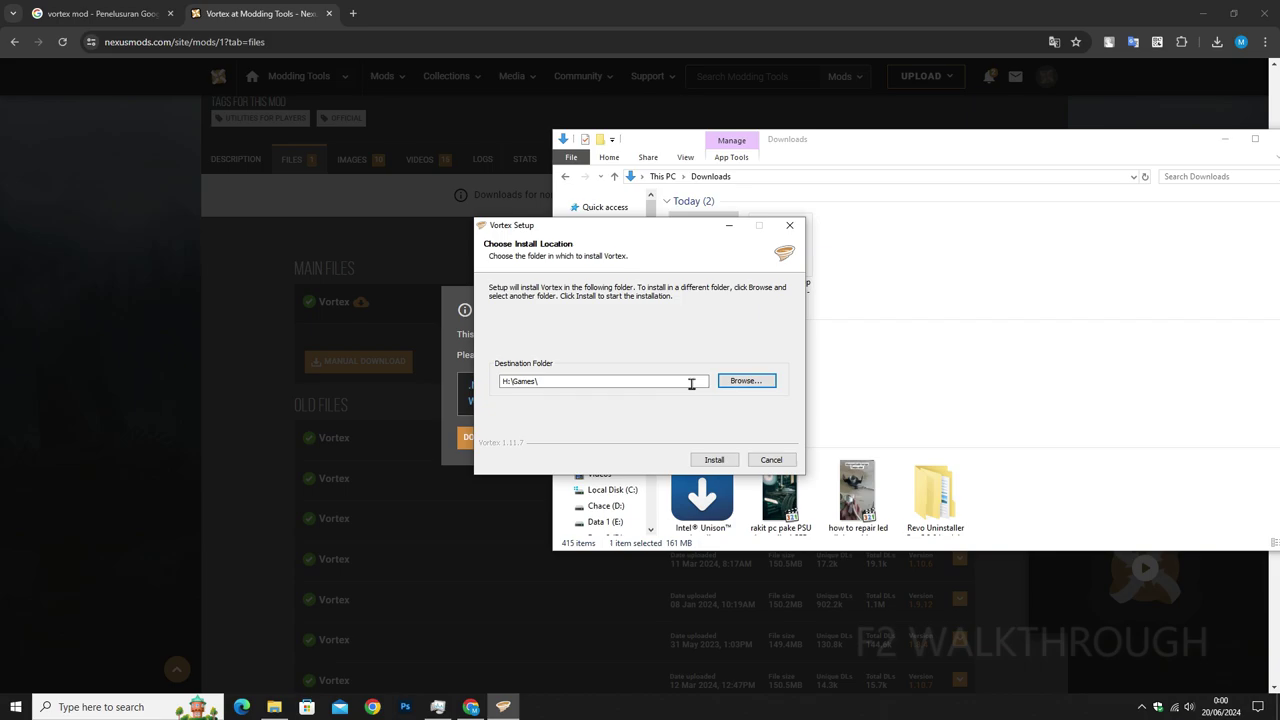
Step: Install Vortex in H:\Games\ and finish the setup with Run Vortex enabled
{"action": "left_click", "coordinate": [690, 381]}
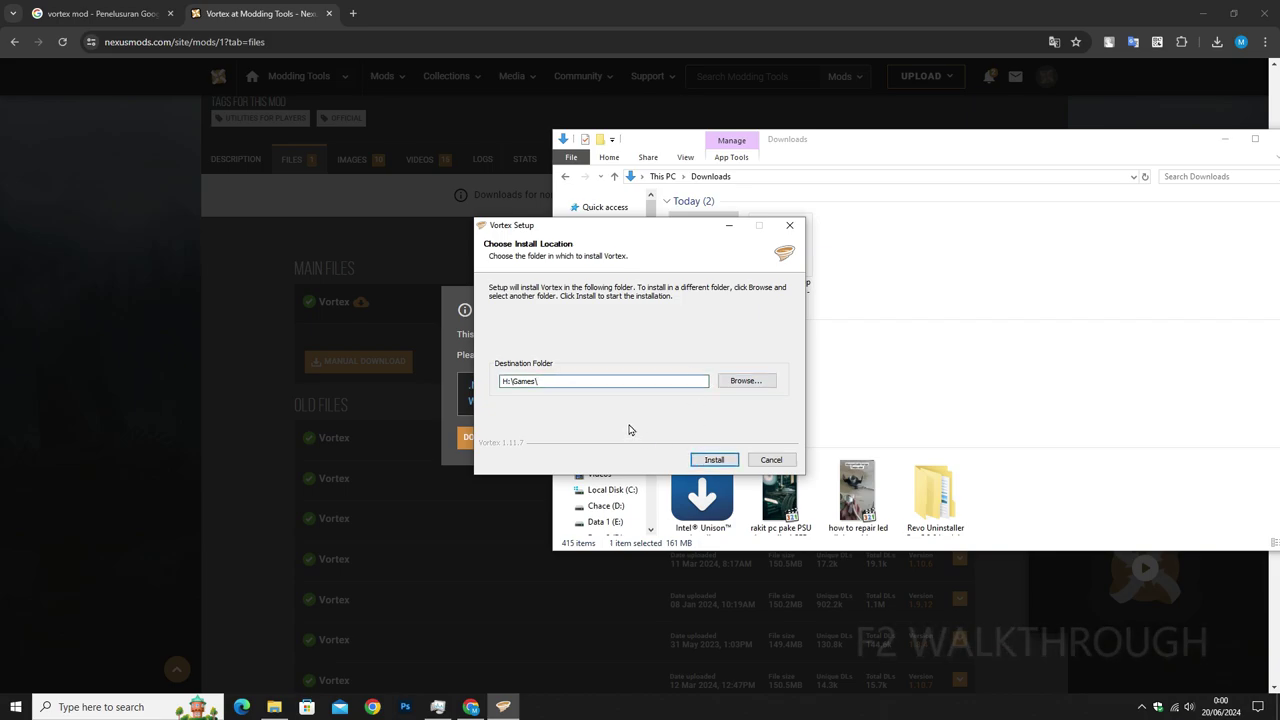
{"action": "left_click", "coordinate": [713, 461]}
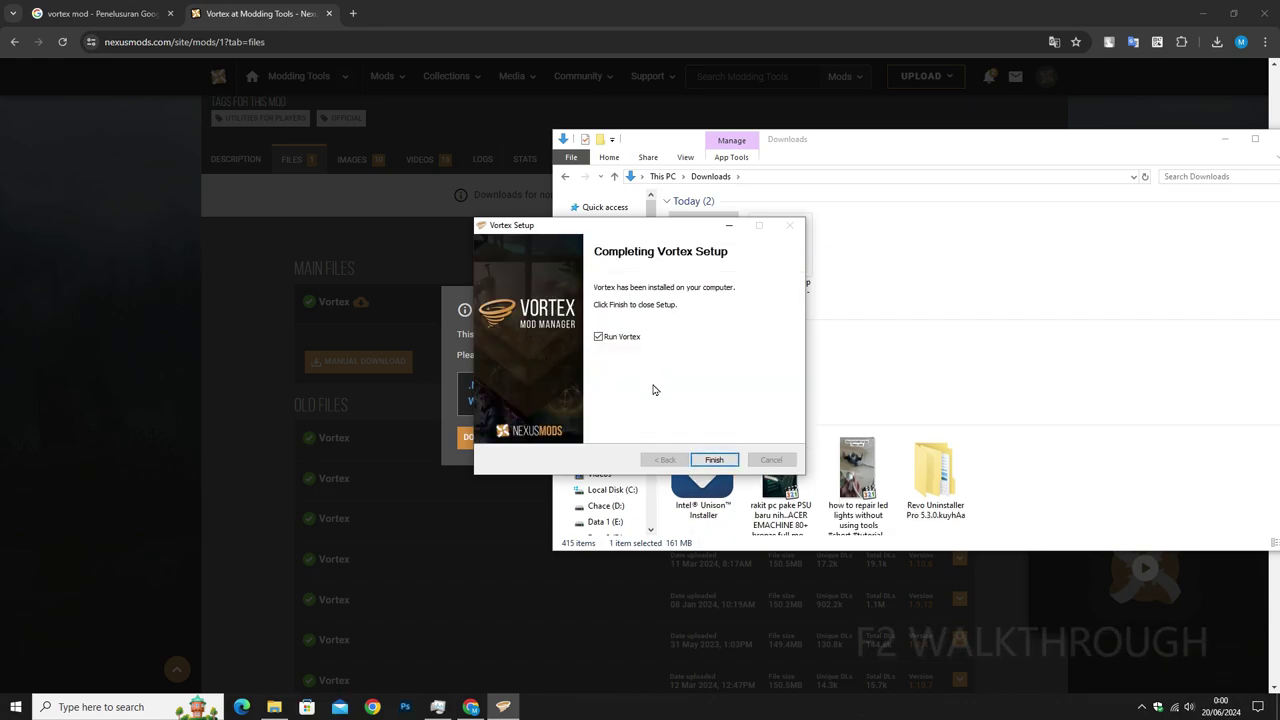
{"action": "left_click", "coordinate": [712, 461]}
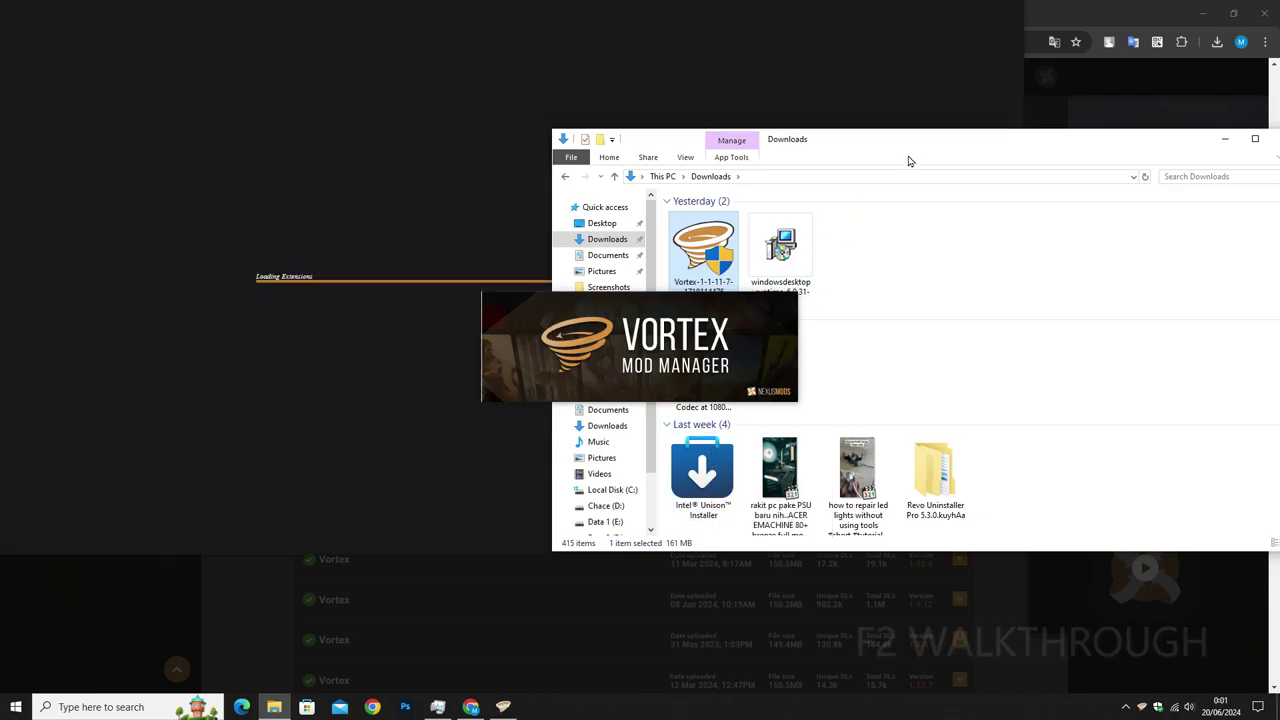
Step: Minimise the browser and the Downloads folder window to leave the Vortex window uncovered
{"action": "left_click", "coordinate": [1203, 14]}
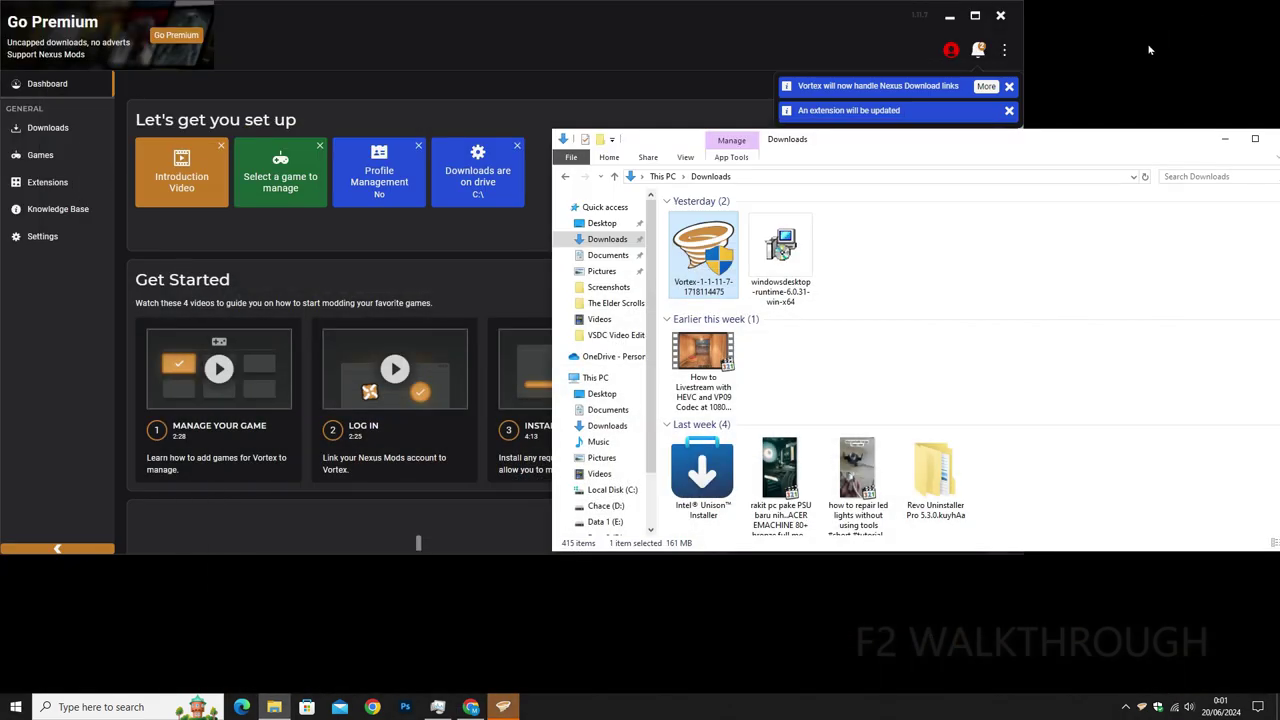
{"action": "left_click", "coordinate": [1223, 141]}
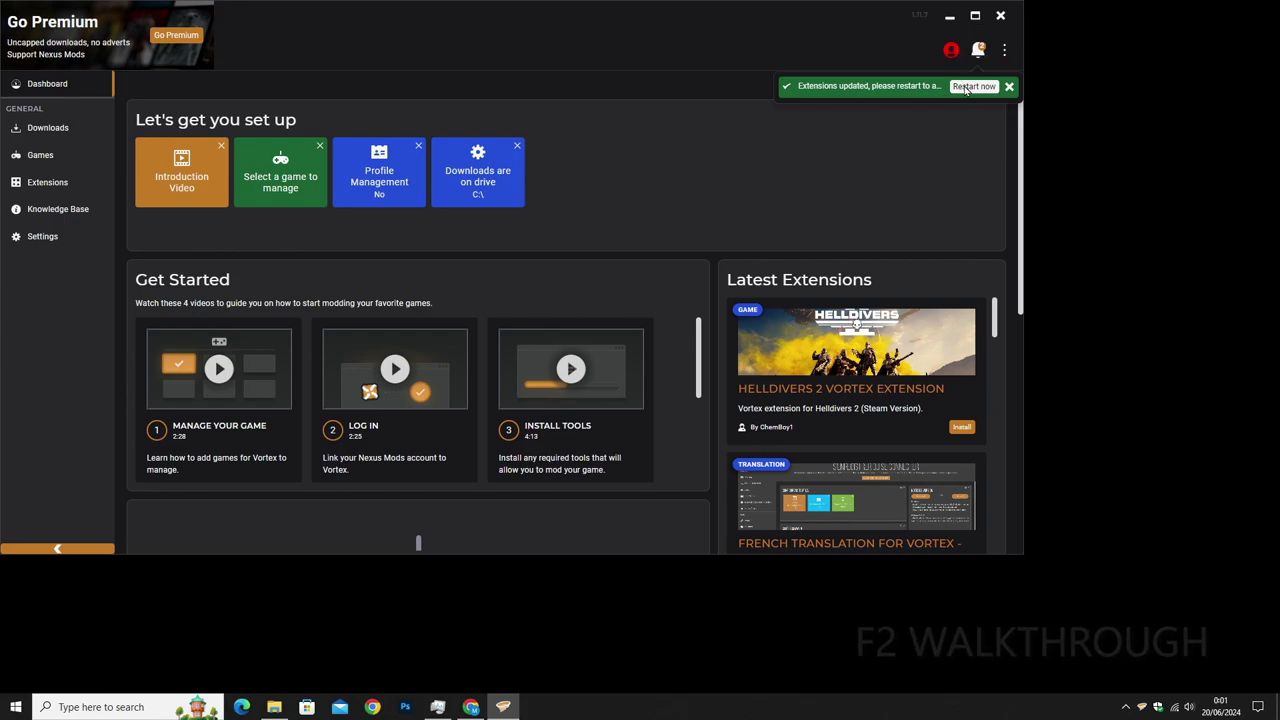
Step: Read the details of the Nexus download link notification and restart Vortex to apply the extension updates
{"action": "left_click", "coordinate": [966, 87]}
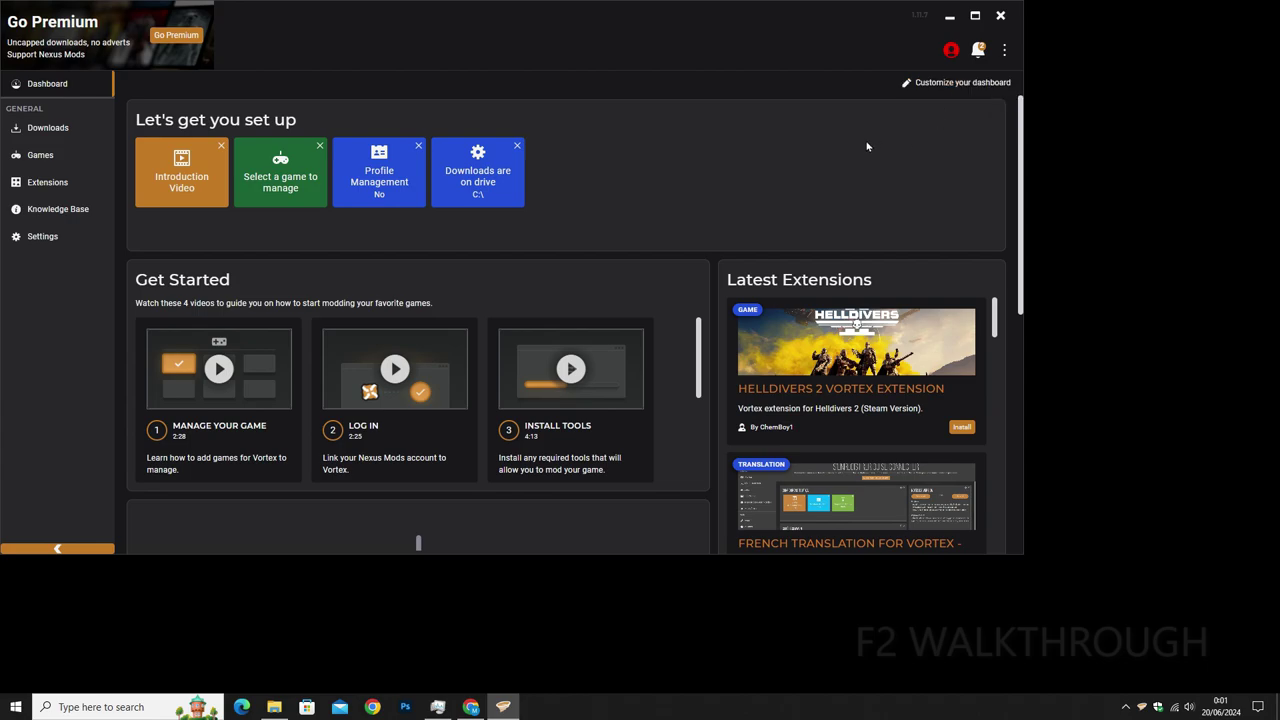
{"action": "left_click", "coordinate": [979, 52]}
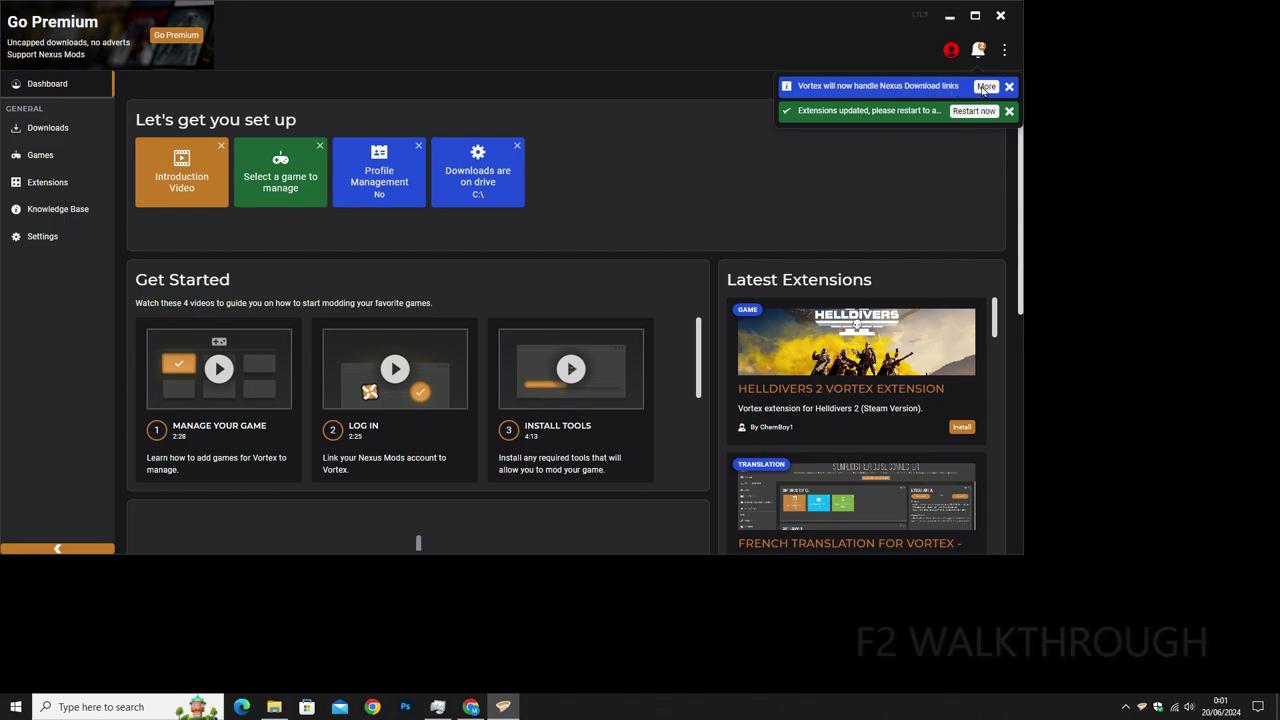
{"action": "left_click", "coordinate": [984, 87]}
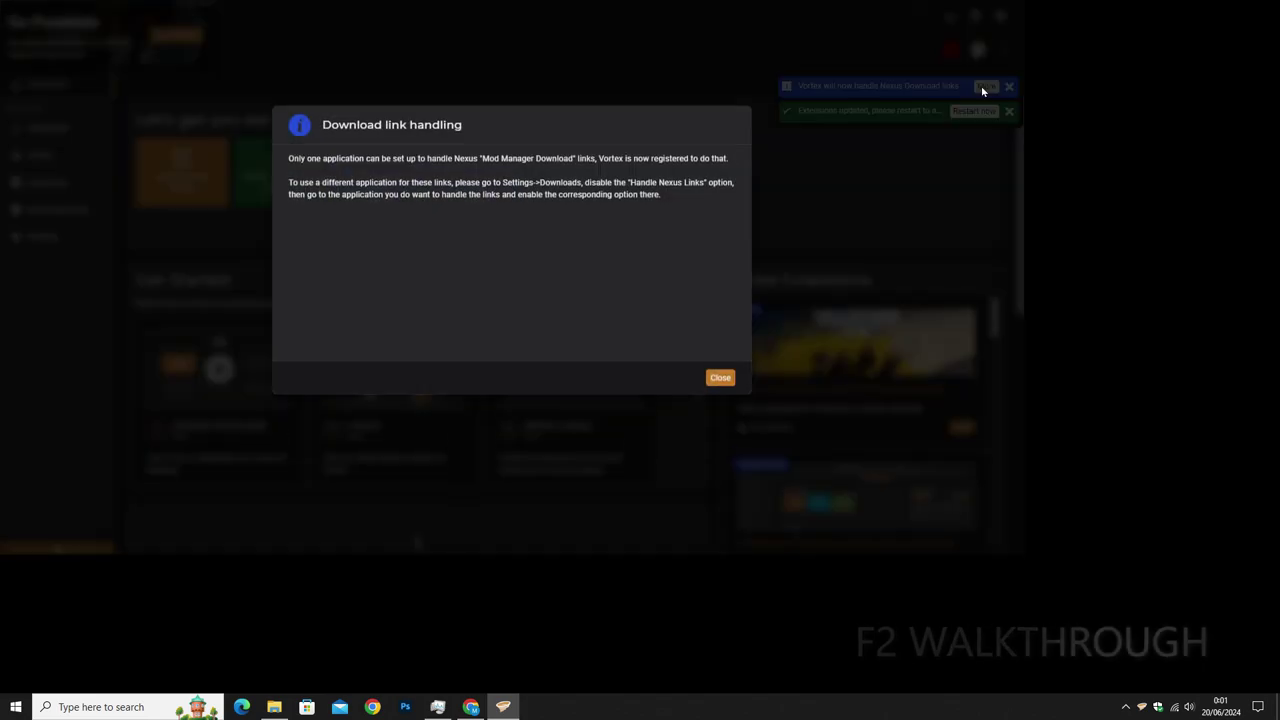
{"action": "left_click", "coordinate": [721, 403]}
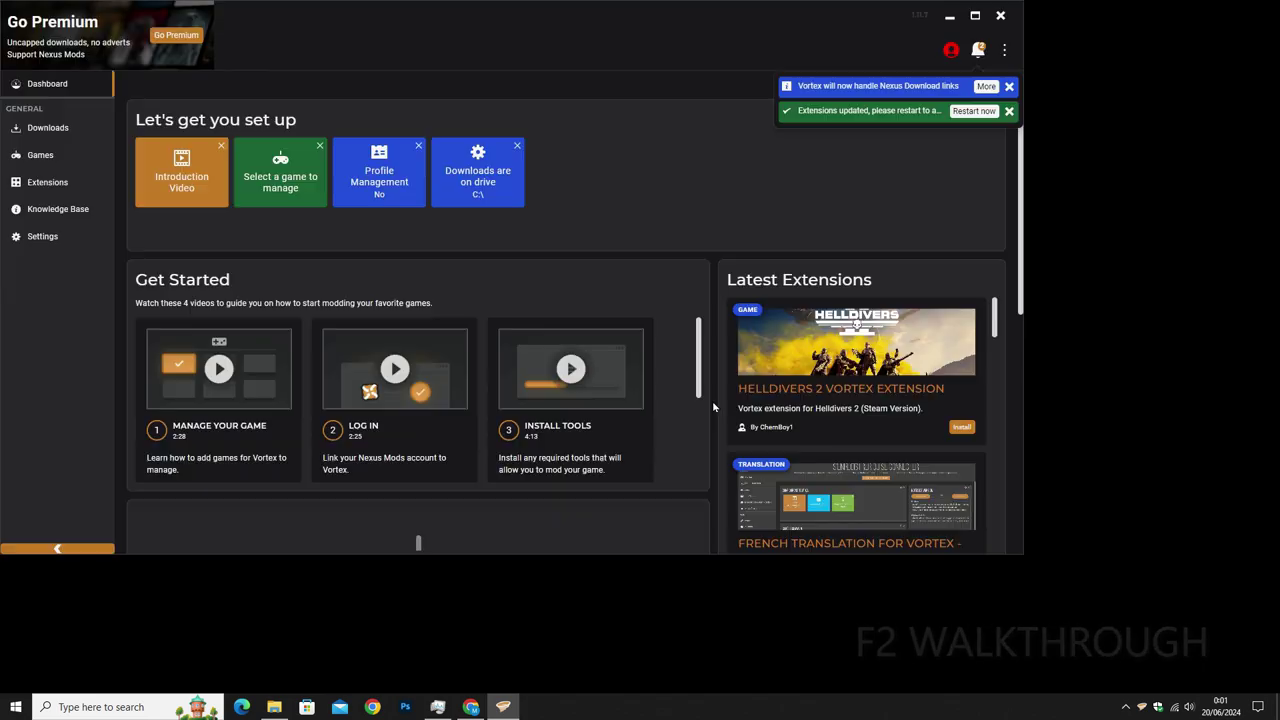
{"action": "left_click", "coordinate": [972, 111]}
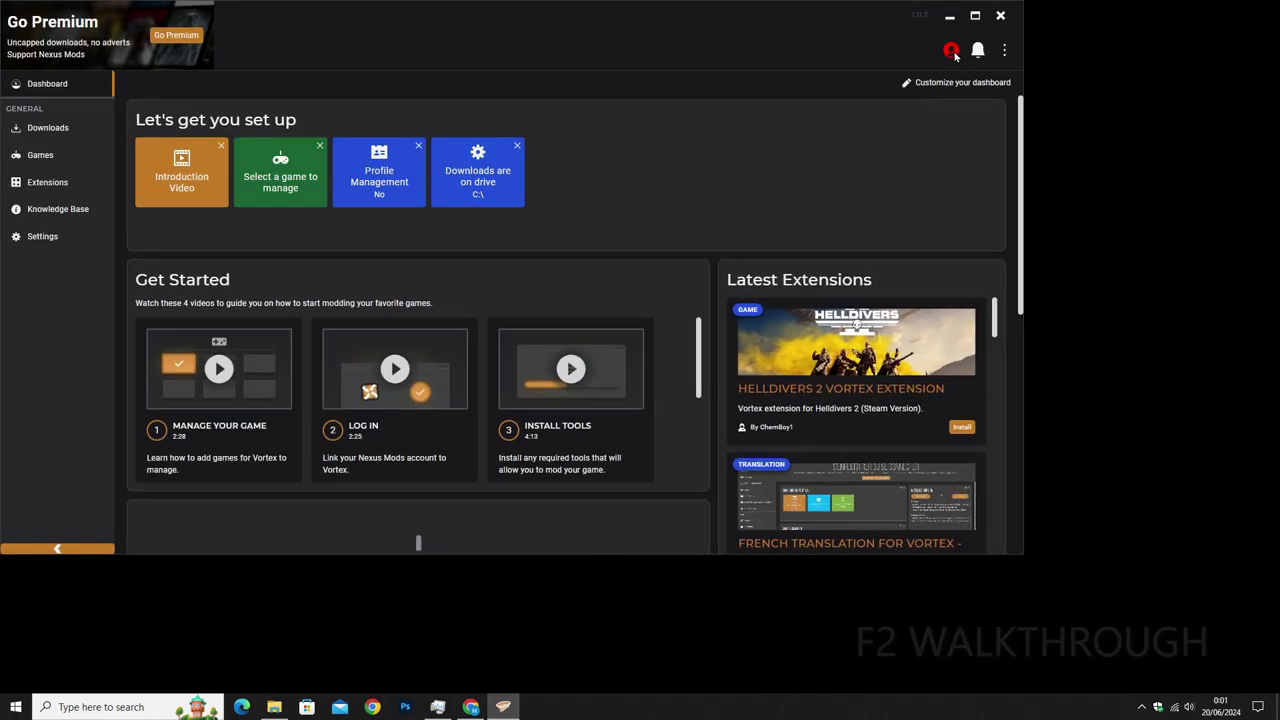
Step: Log in to Vortex with the Nexus Mods account by authorising its access request on the website
{"action": "left_click", "coordinate": [951, 51]}
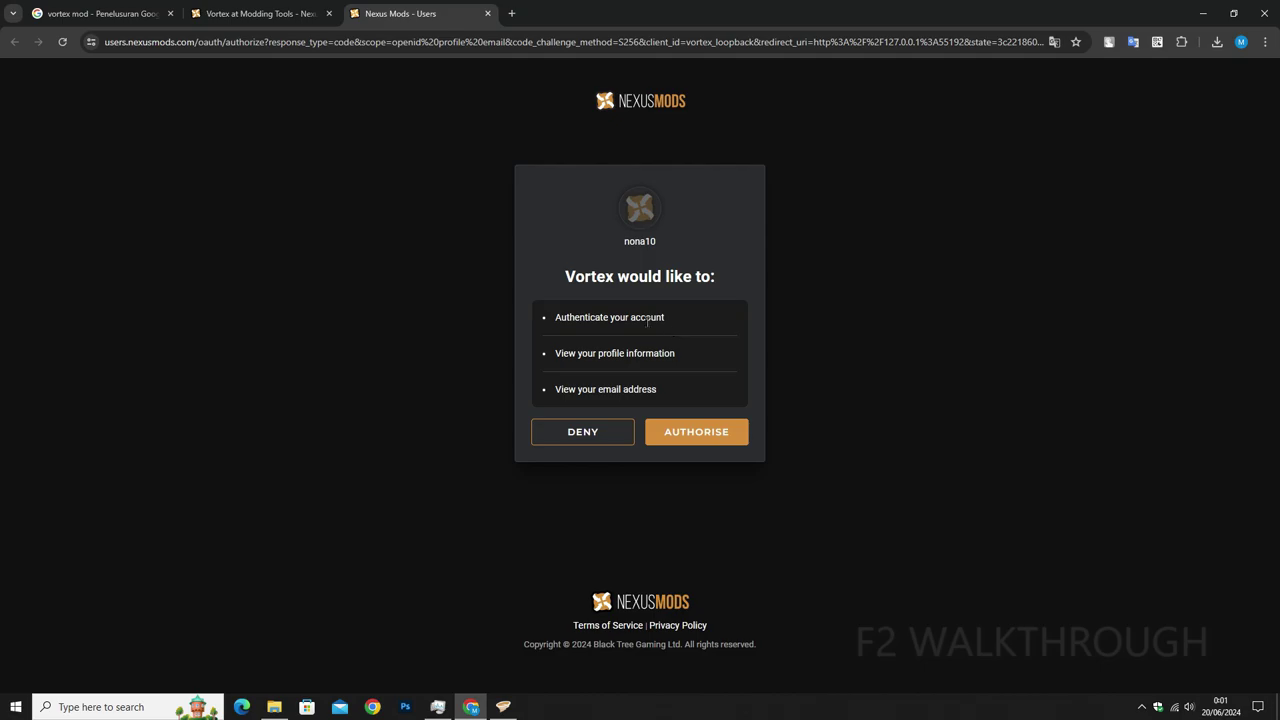
{"action": "left_click", "coordinate": [686, 436]}
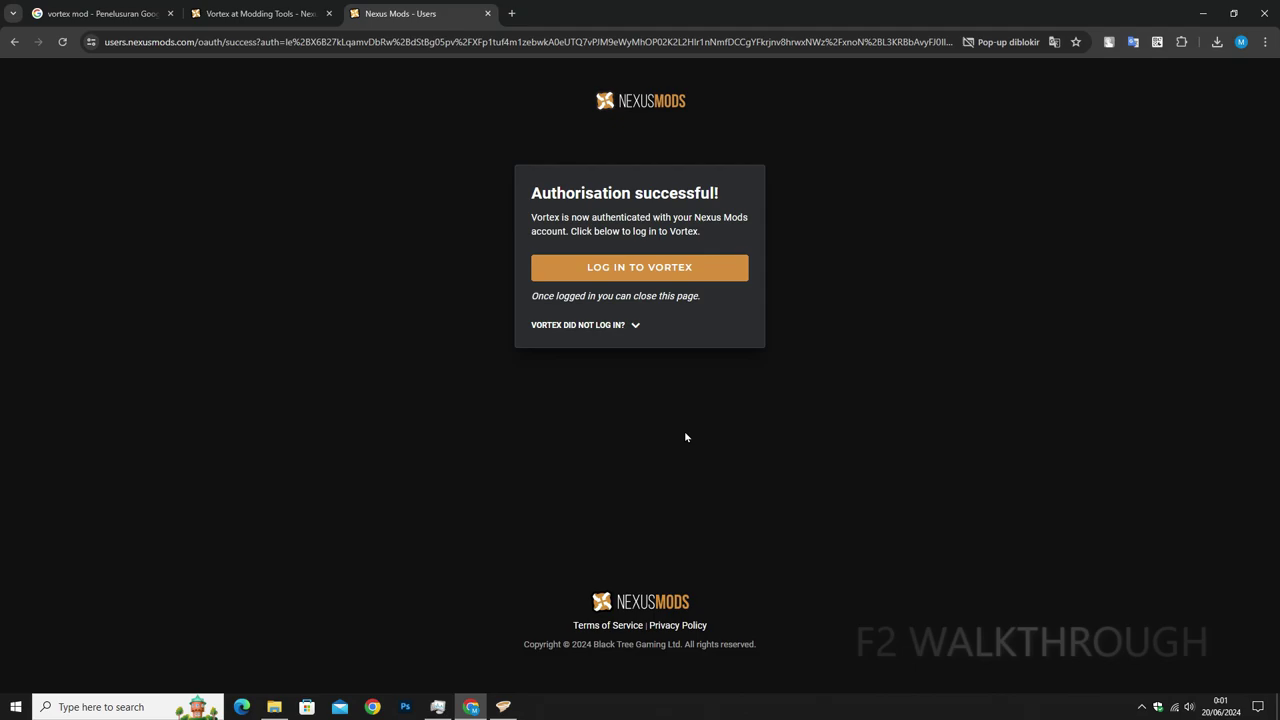
{"action": "left_click", "coordinate": [641, 285]}
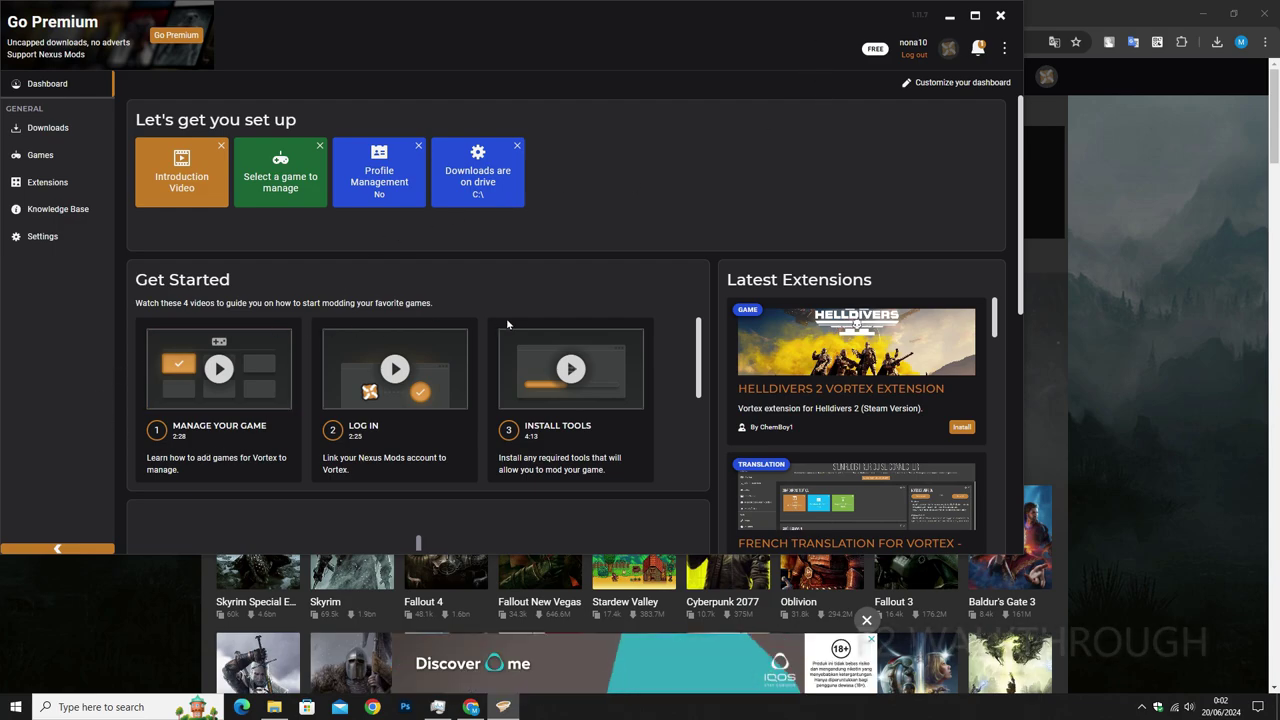
Step: Look over the list of supported games and the installed extensions, ending back on the games list
{"action": "left_click", "coordinate": [48, 164]}
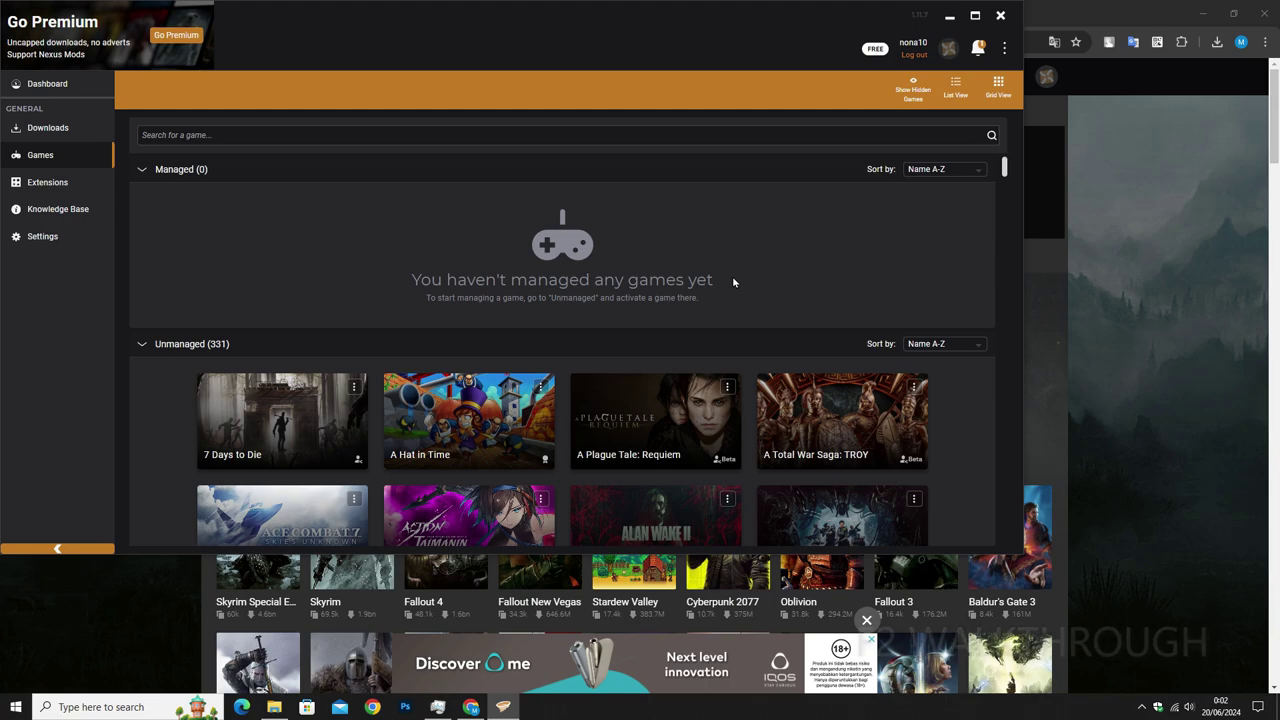
{"action": "scroll", "coordinate": [733, 282], "scroll_direction": "down", "scroll_amount": 2}
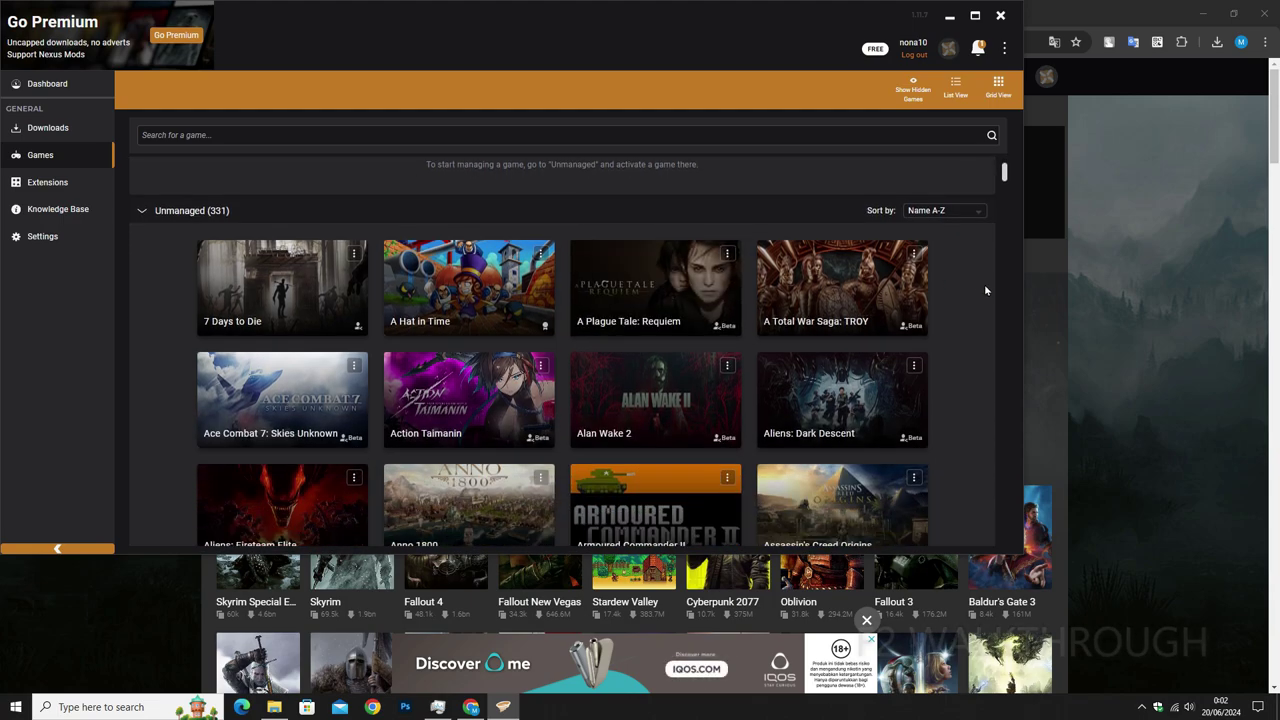
{"action": "scroll", "coordinate": [984, 284], "scroll_direction": "up", "scroll_amount": 3}
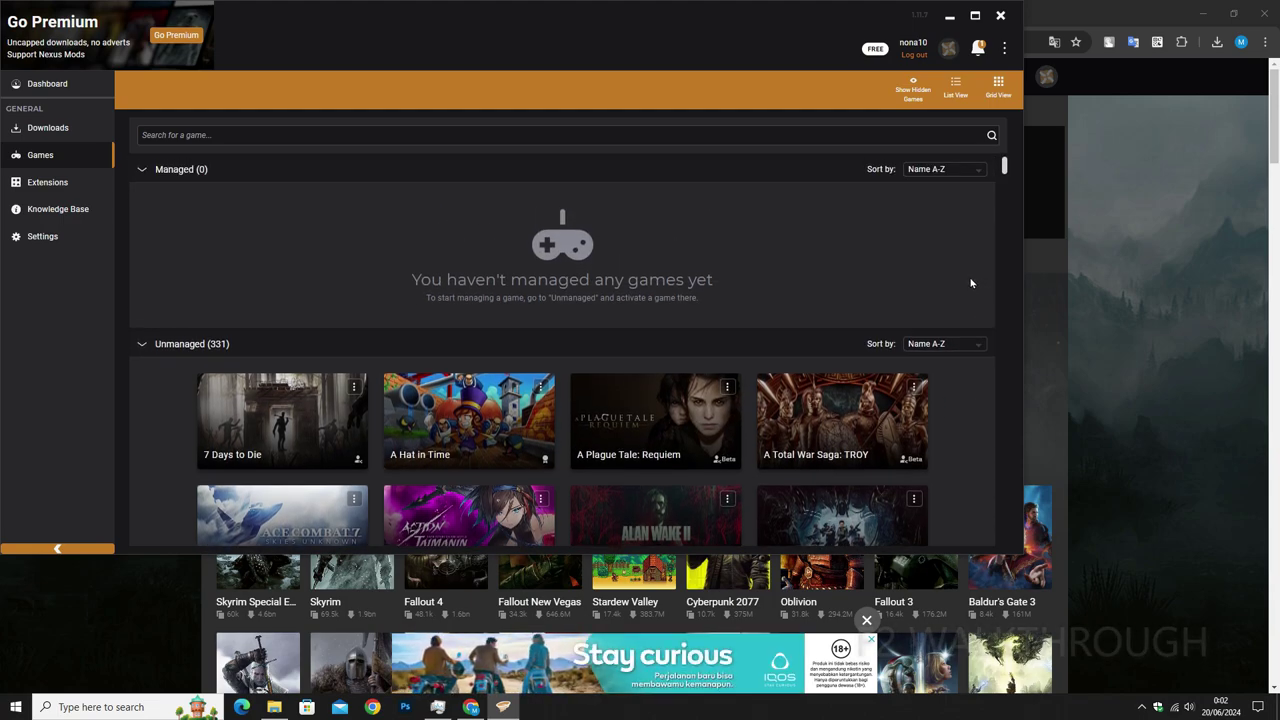
{"action": "left_click", "coordinate": [318, 140]}
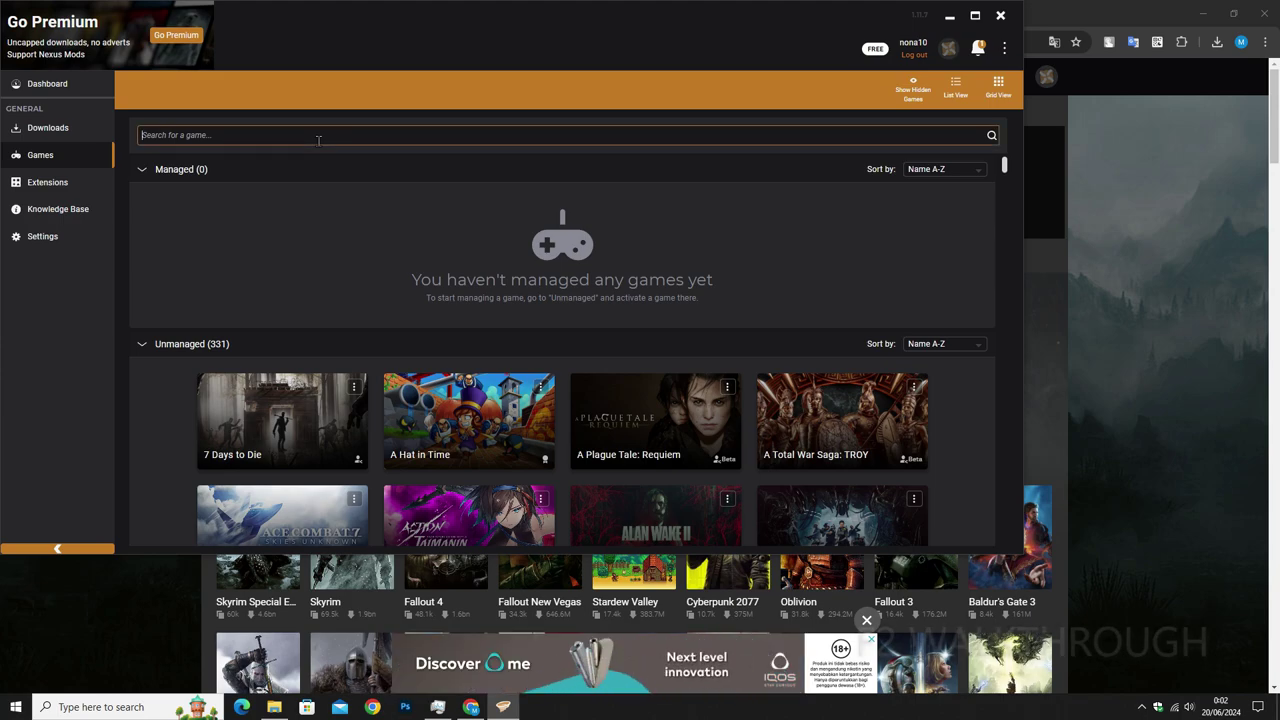
{"action": "left_click", "coordinate": [73, 186]}
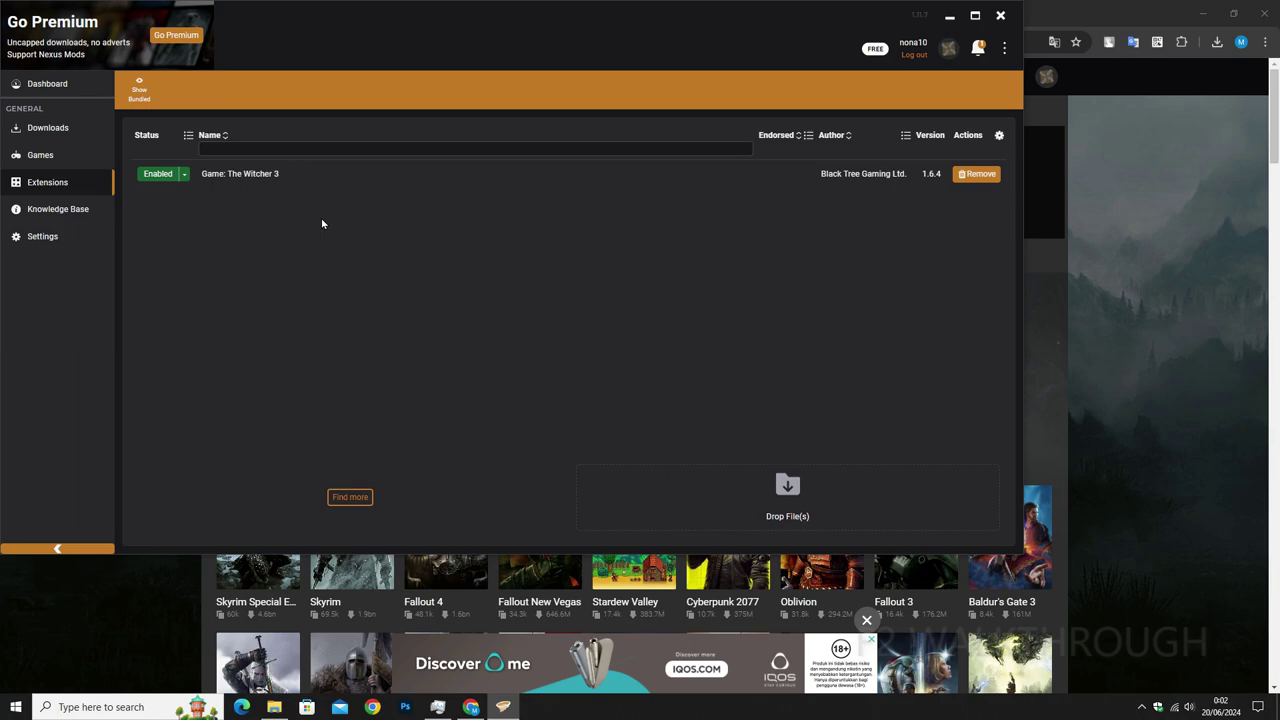
{"action": "left_click", "coordinate": [92, 156]}
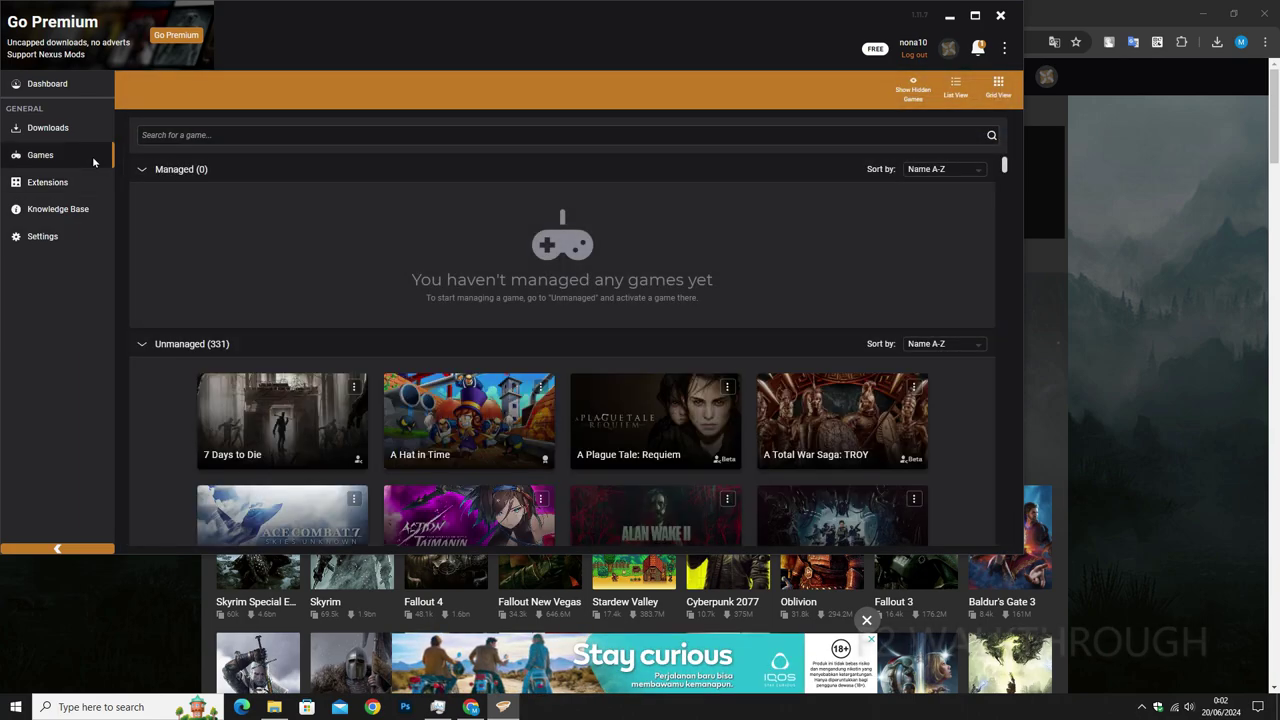
Step: Search the games for "sky" and choose Skyrim Special Edition as the game to manage
{"action": "left_click", "coordinate": [828, 136]}
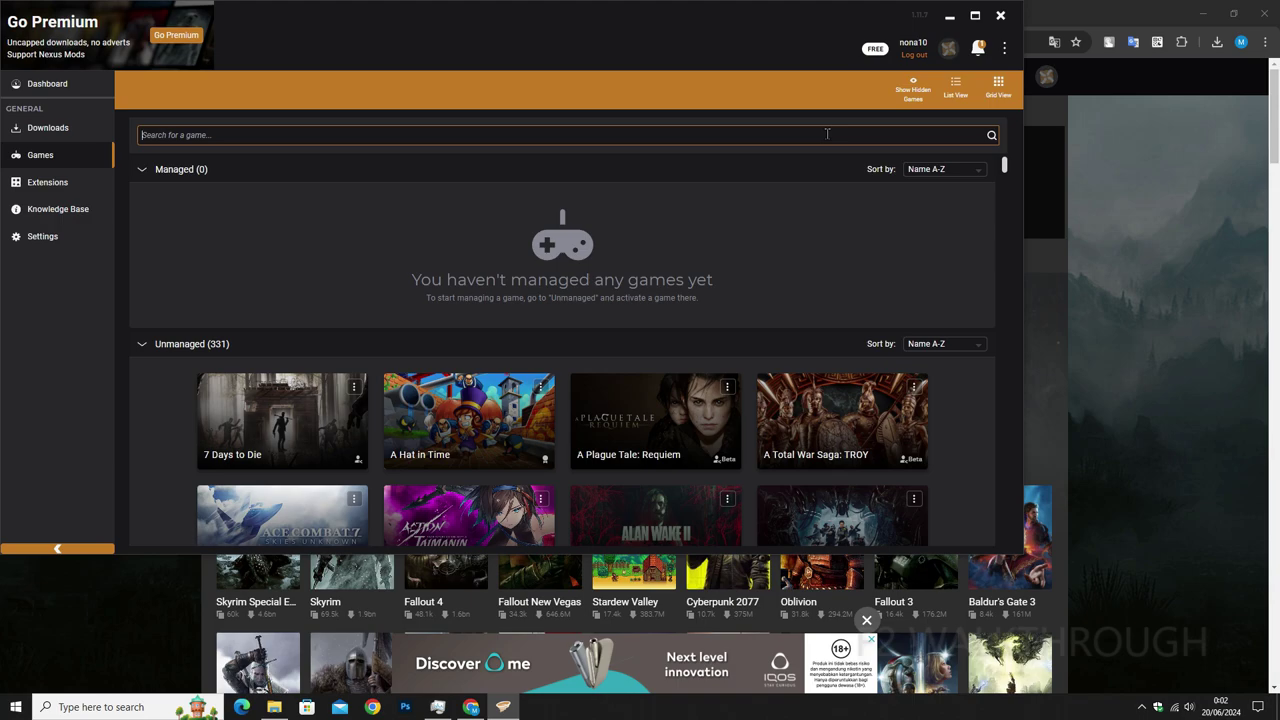
{"action": "type", "text": "sk"}
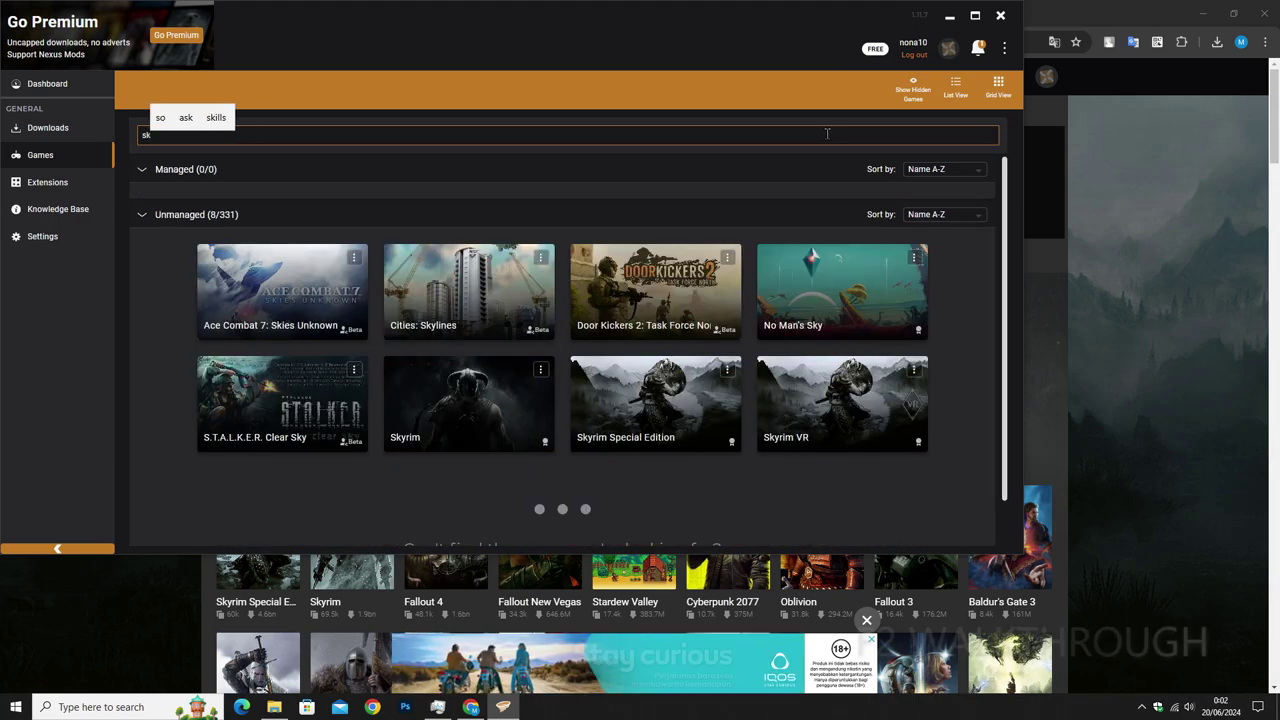
{"action": "type", "text": "y"}
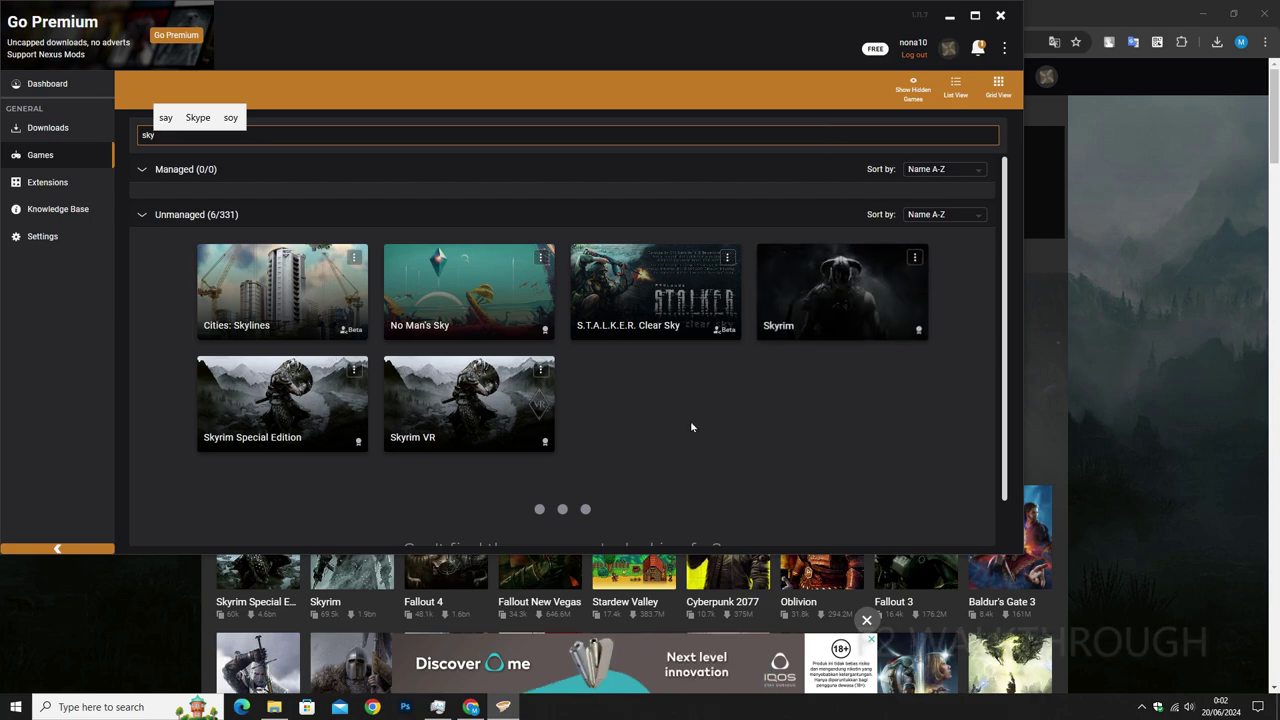
{"action": "left_click", "coordinate": [280, 403]}
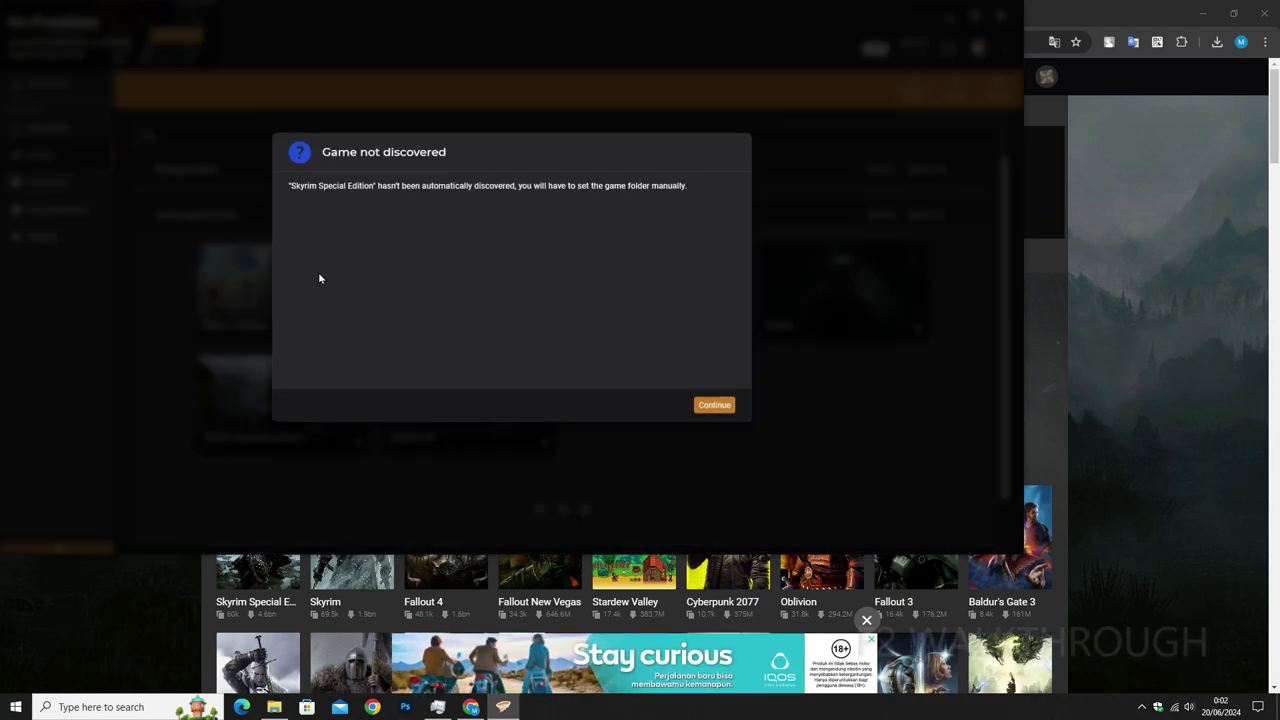
Step: Set the Skyrim Special Edition game folder manually to The Elder Scrolls V Skyrim in H:\Games
{"action": "left_click", "coordinate": [714, 403]}
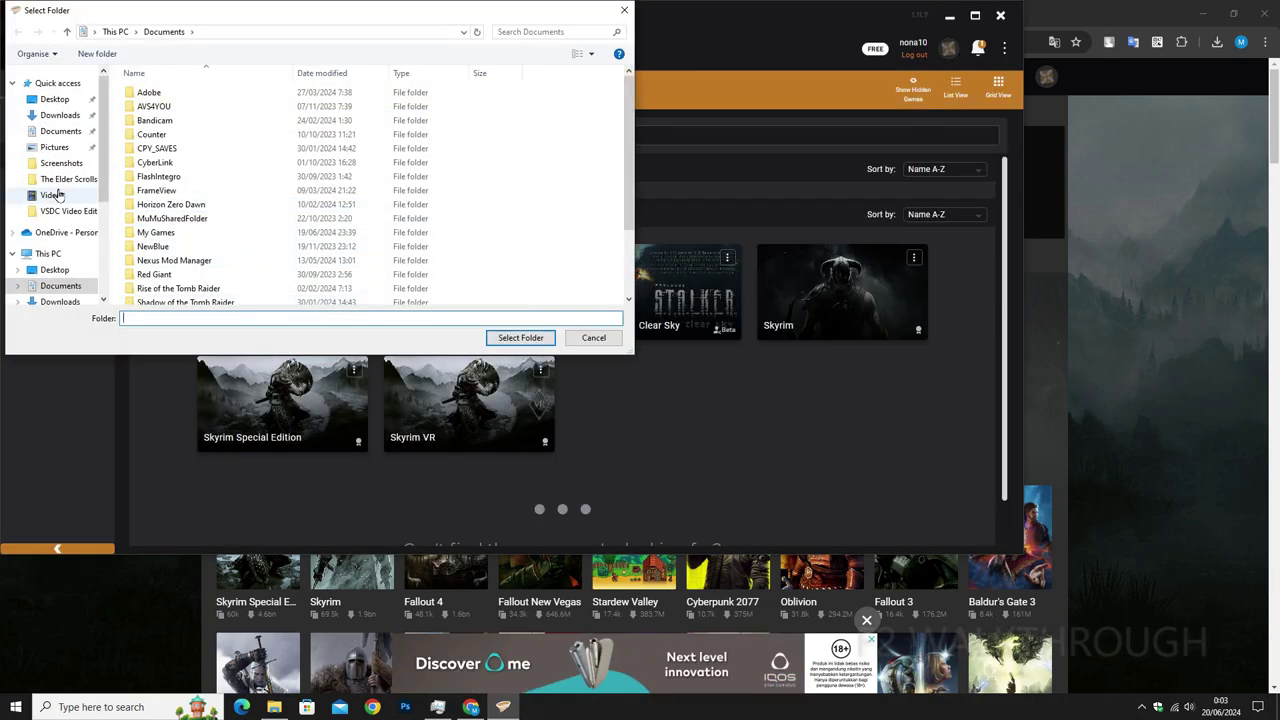
{"action": "left_click", "coordinate": [48, 253]}
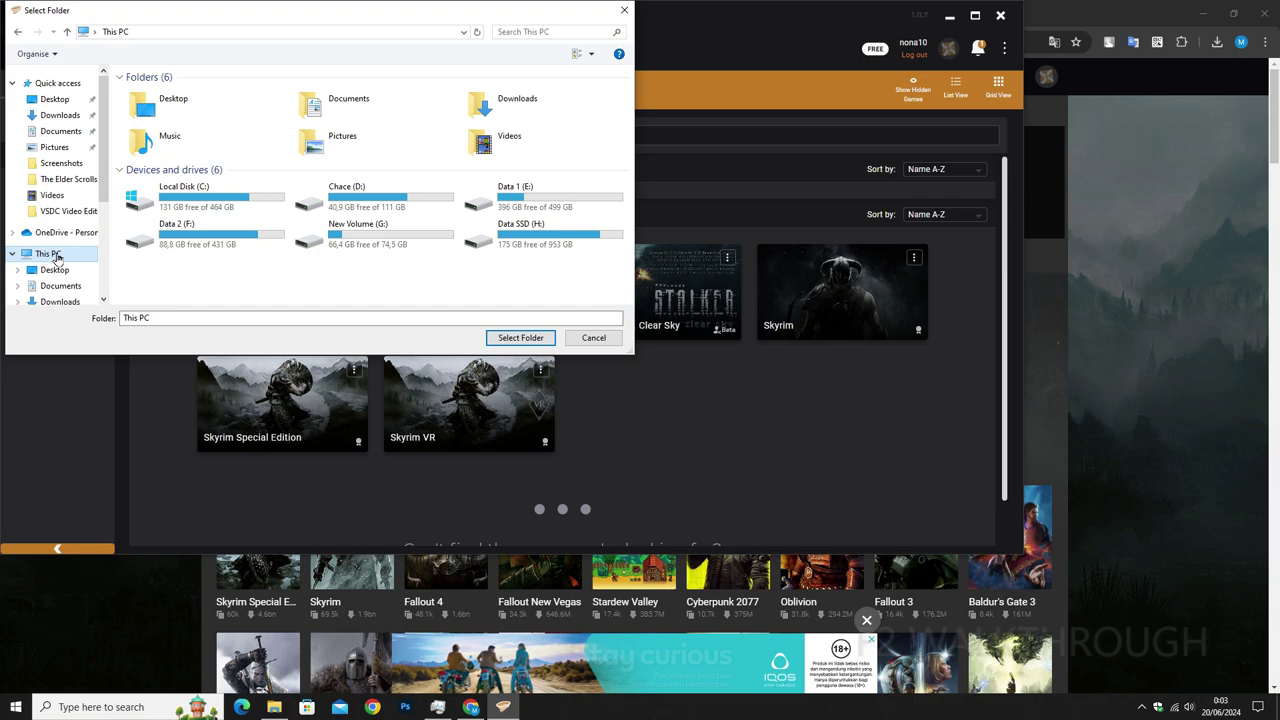
{"action": "double_click", "coordinate": [530, 236]}
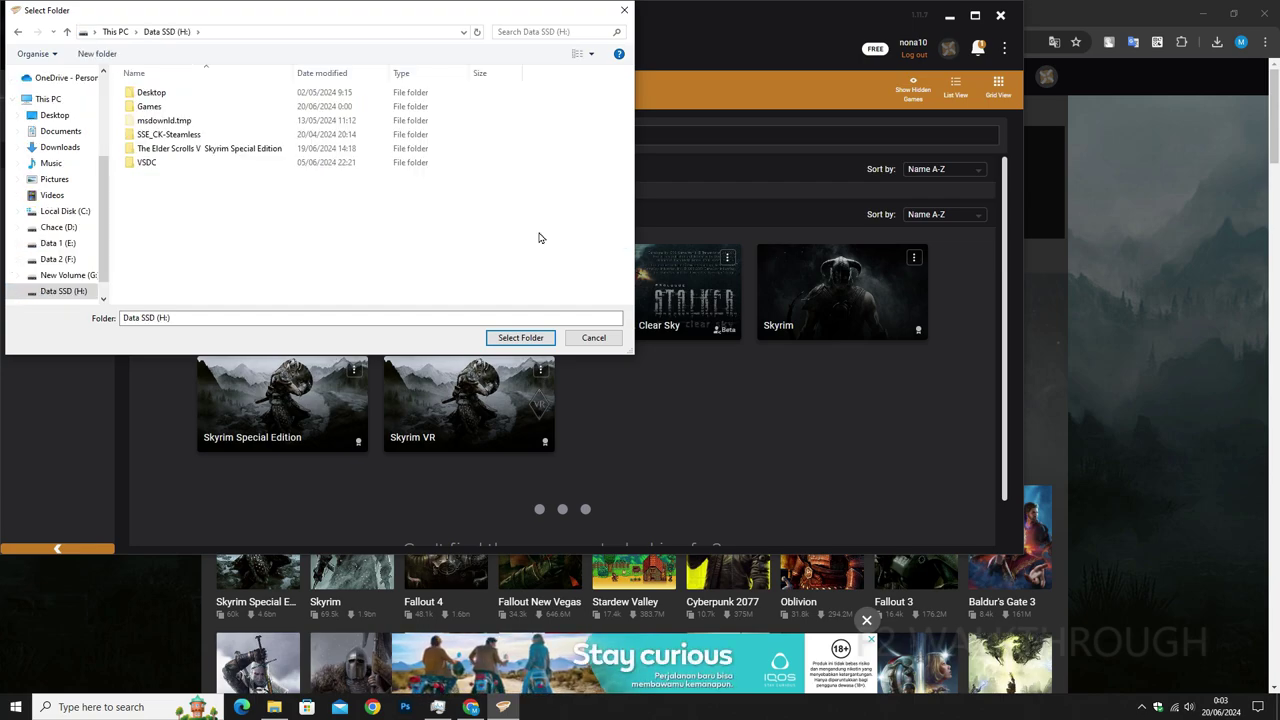
{"action": "double_click", "coordinate": [220, 107]}
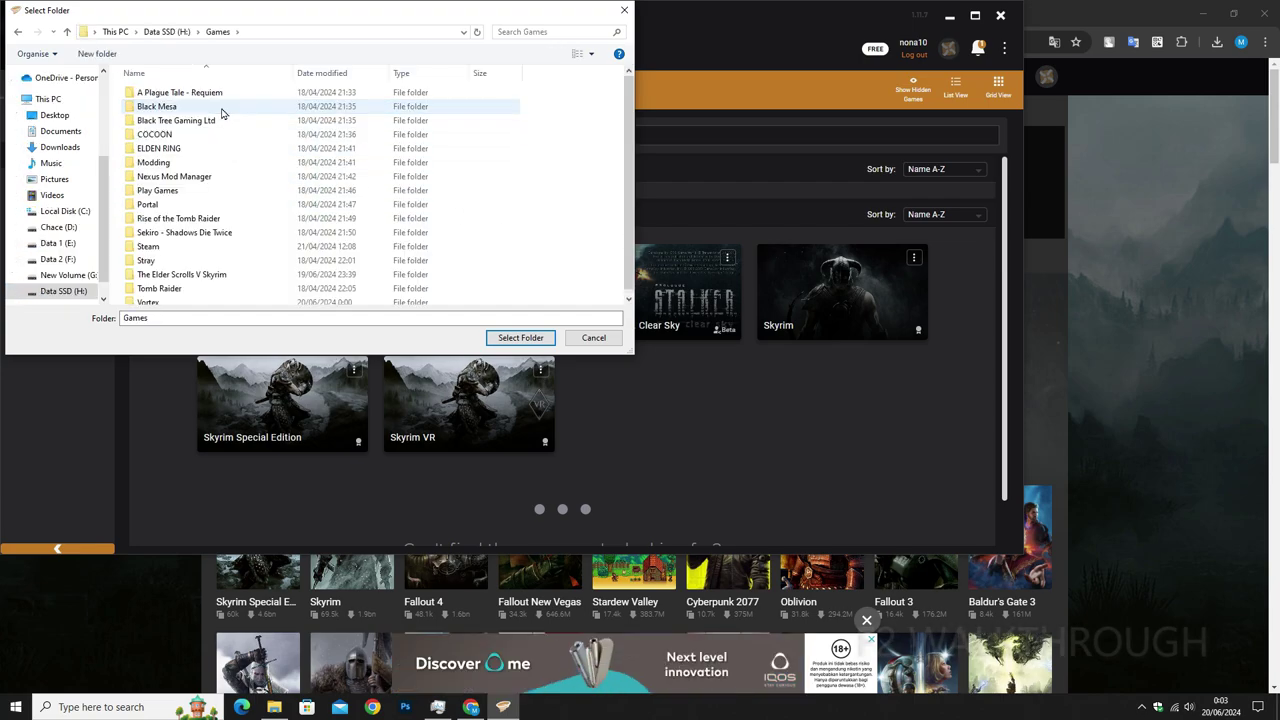
{"action": "left_click", "coordinate": [212, 276]}
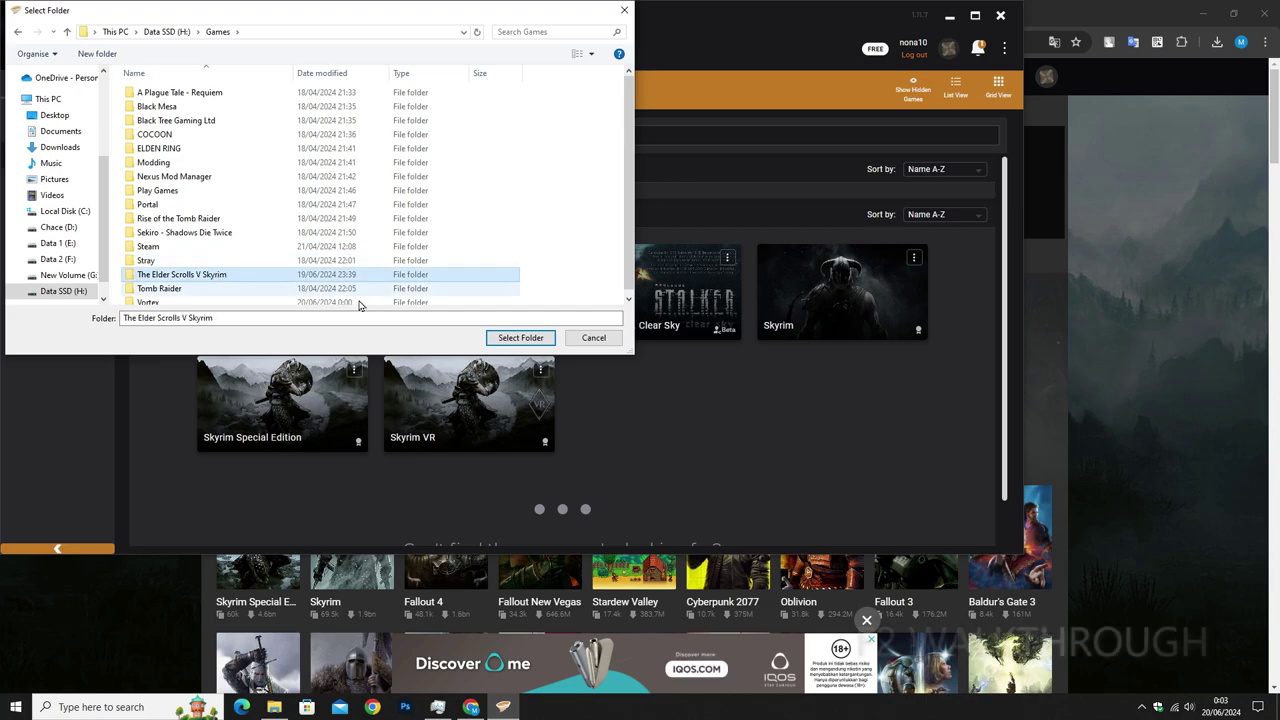
{"action": "left_click", "coordinate": [520, 338]}
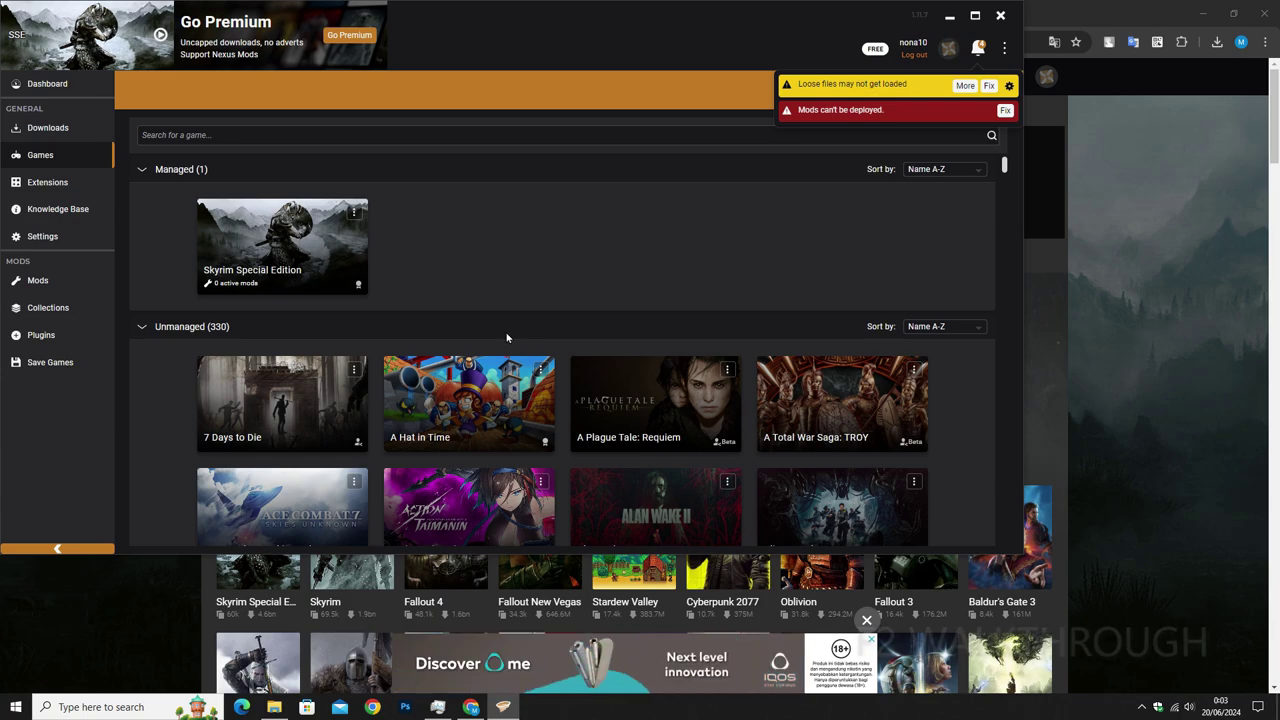
Step: Read through the suggested solutions for each deployment method in the "Mods can't be deployed" fix dialog and close it without applying one
{"action": "left_click", "coordinate": [1005, 111]}
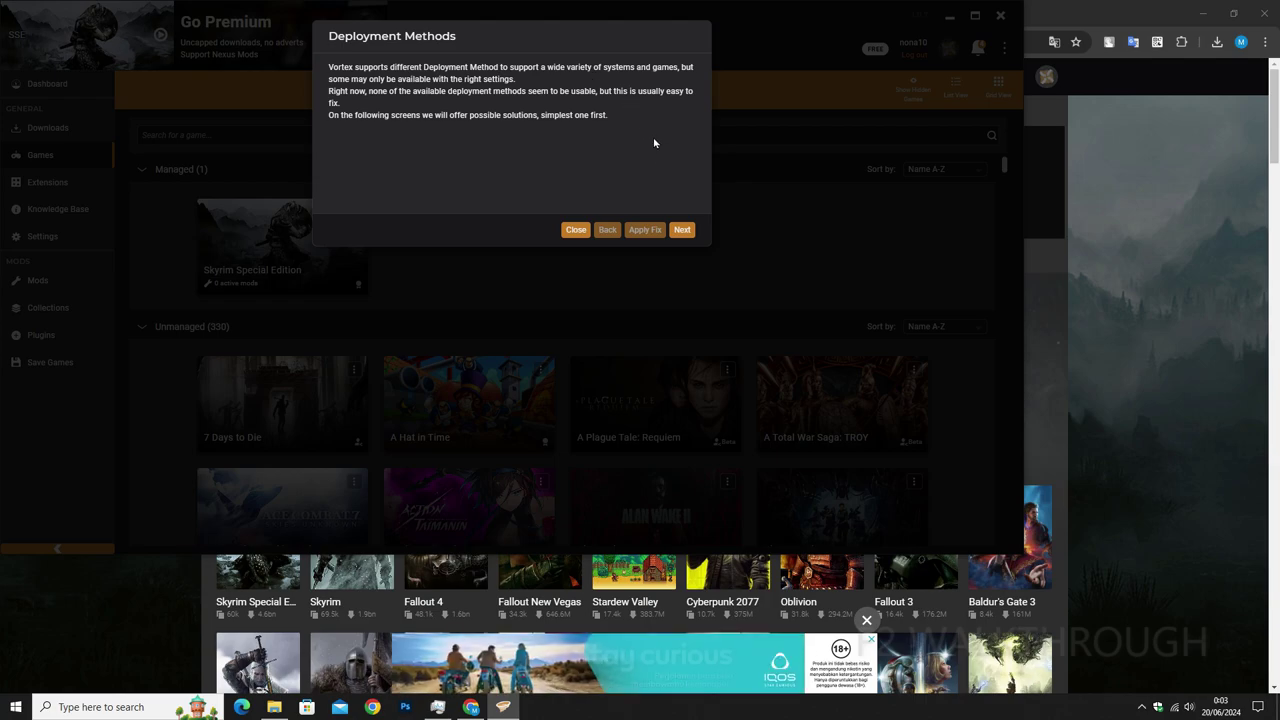
{"action": "left_click", "coordinate": [682, 230]}
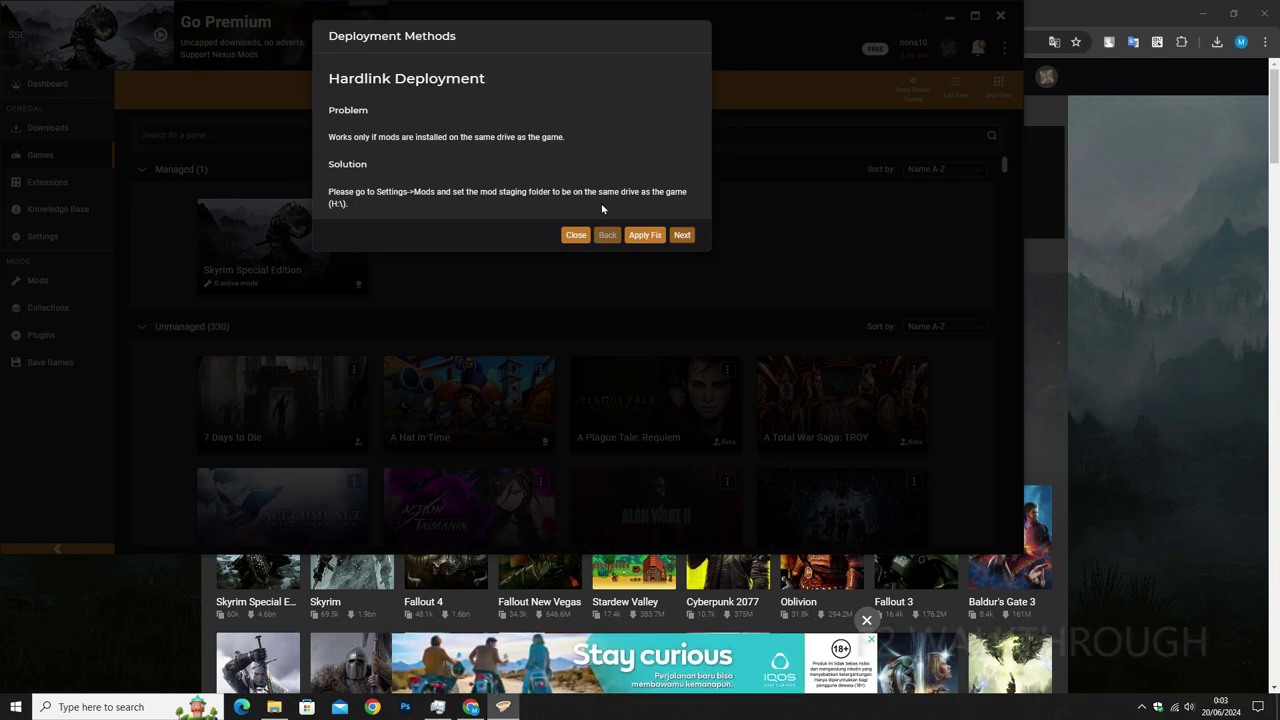
{"action": "left_click", "coordinate": [682, 235]}
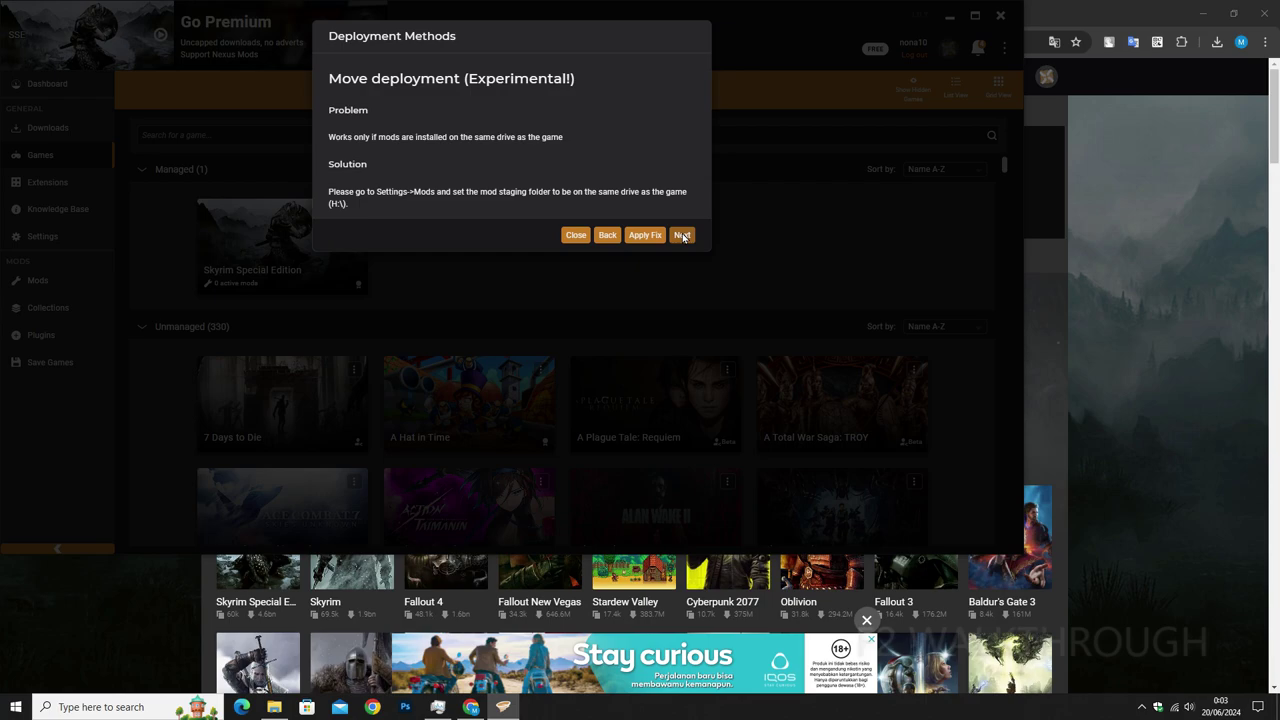
{"action": "left_click", "coordinate": [682, 235]}
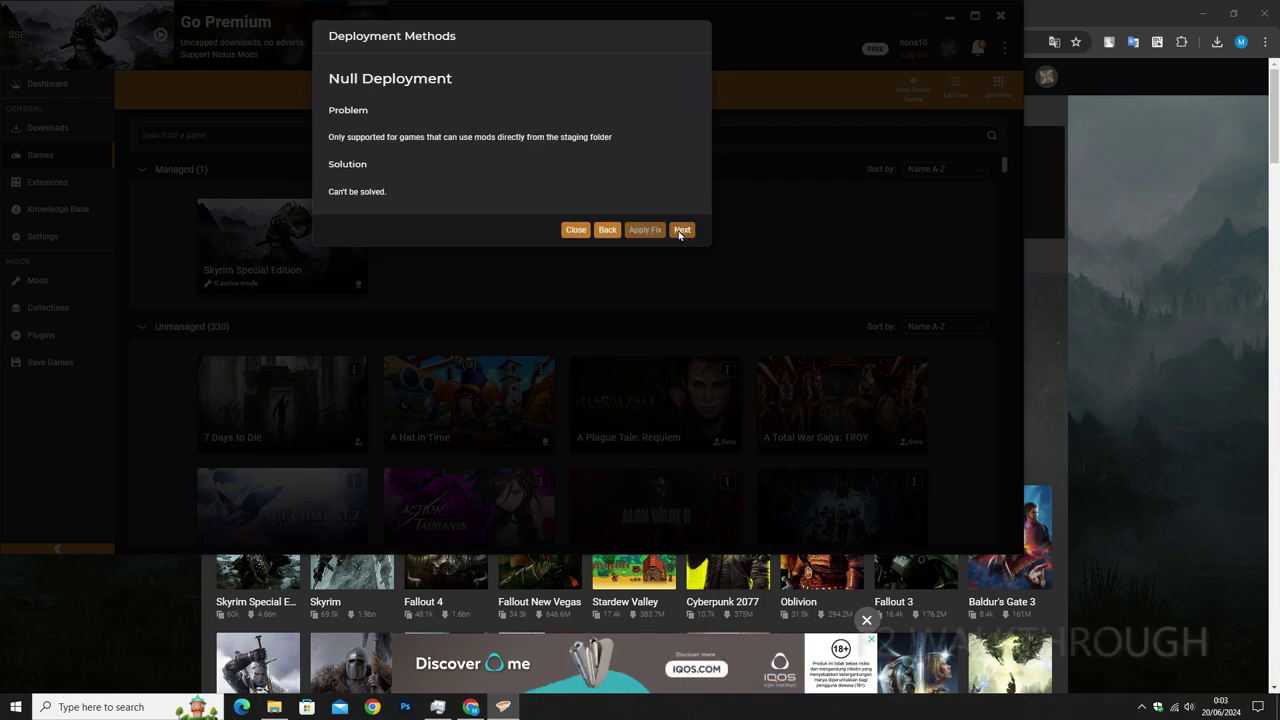
{"action": "left_click", "coordinate": [681, 231]}
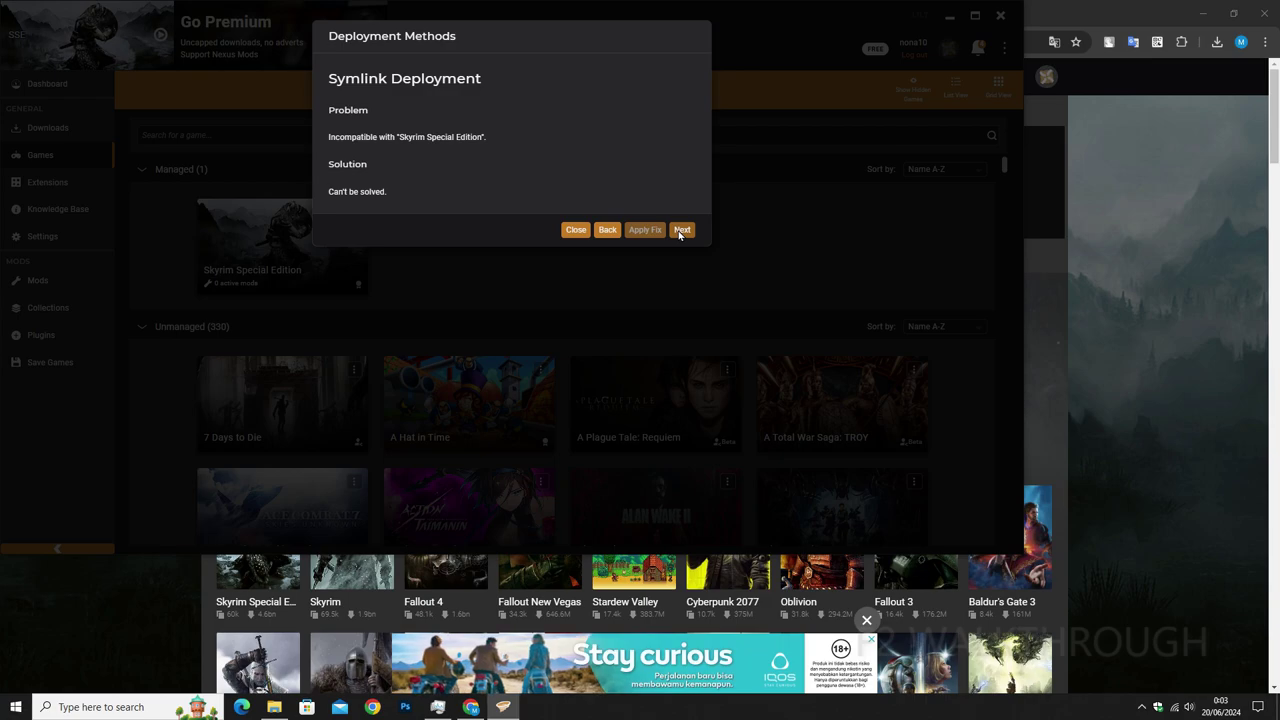
{"action": "left_click", "coordinate": [681, 231]}
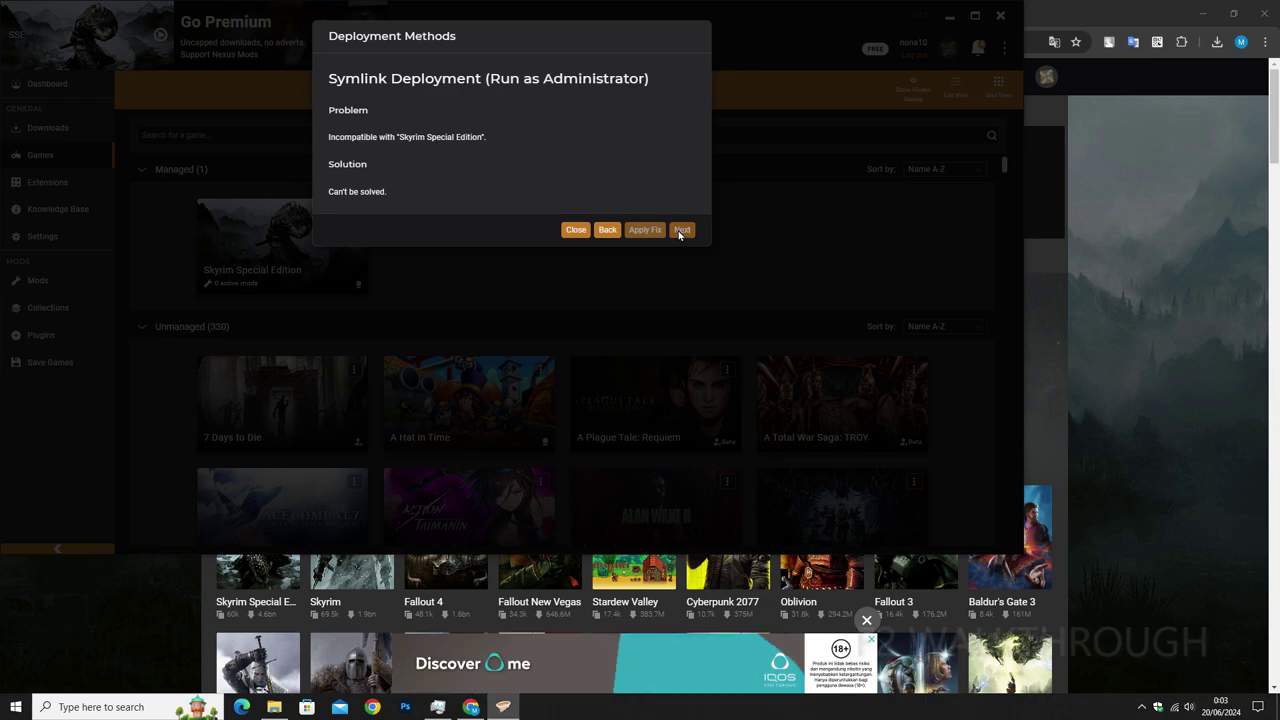
{"action": "left_click", "coordinate": [577, 230]}
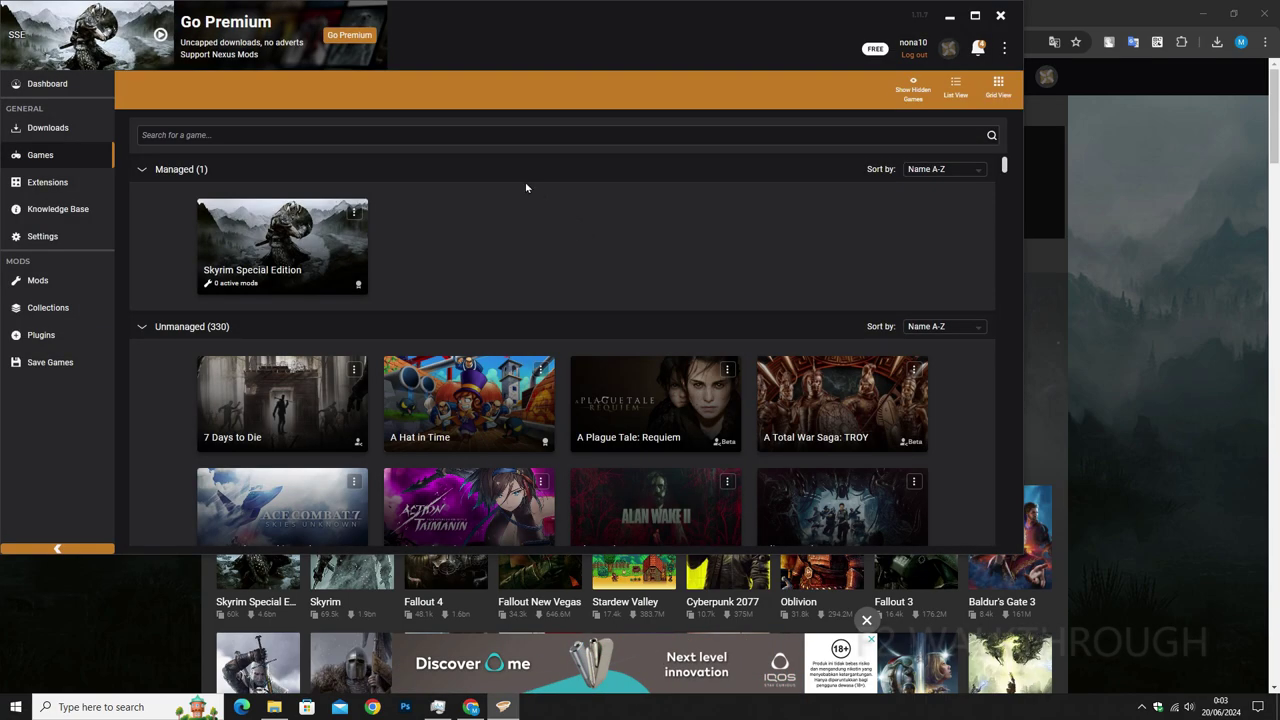
Step: Look through the Interface and Vortex settings, including automation options and dashboard widgets, ending on the Mods settings
{"action": "left_click", "coordinate": [45, 236]}
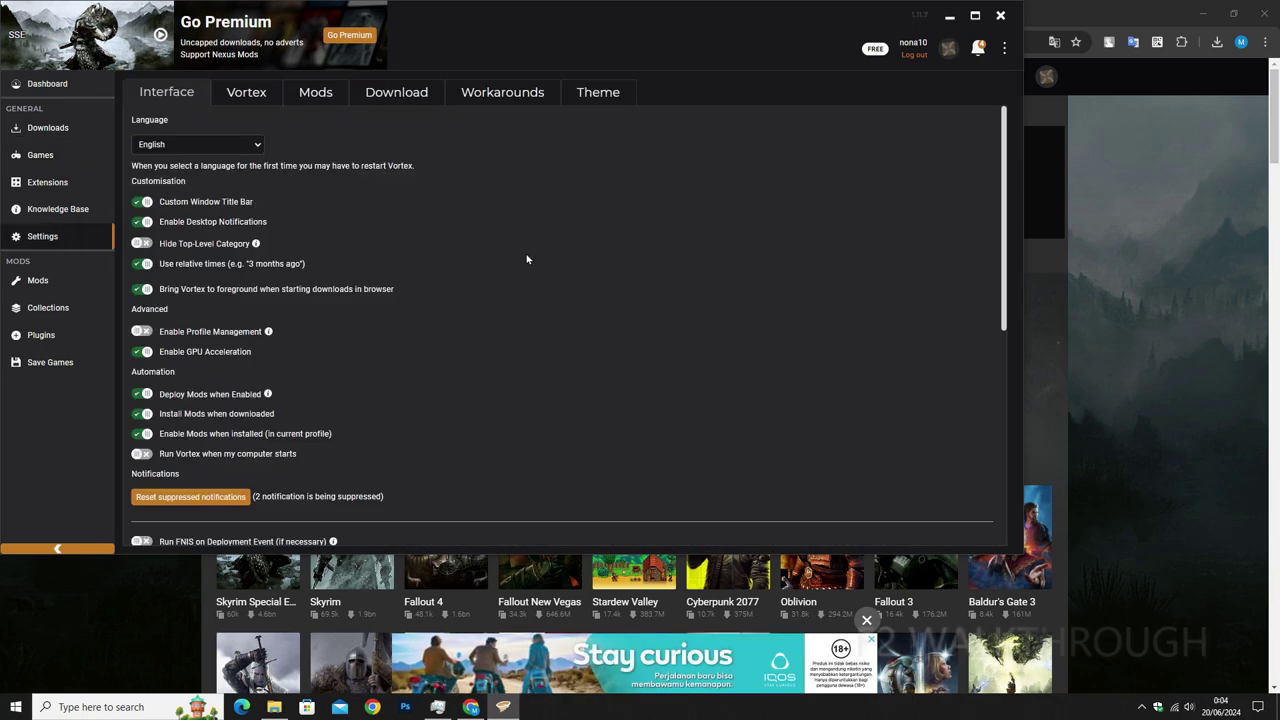
{"action": "scroll", "coordinate": [543, 260], "scroll_direction": "down", "scroll_amount": 3}
{"action": "scroll", "coordinate": [545, 261], "scroll_direction": "down", "scroll_amount": 3}
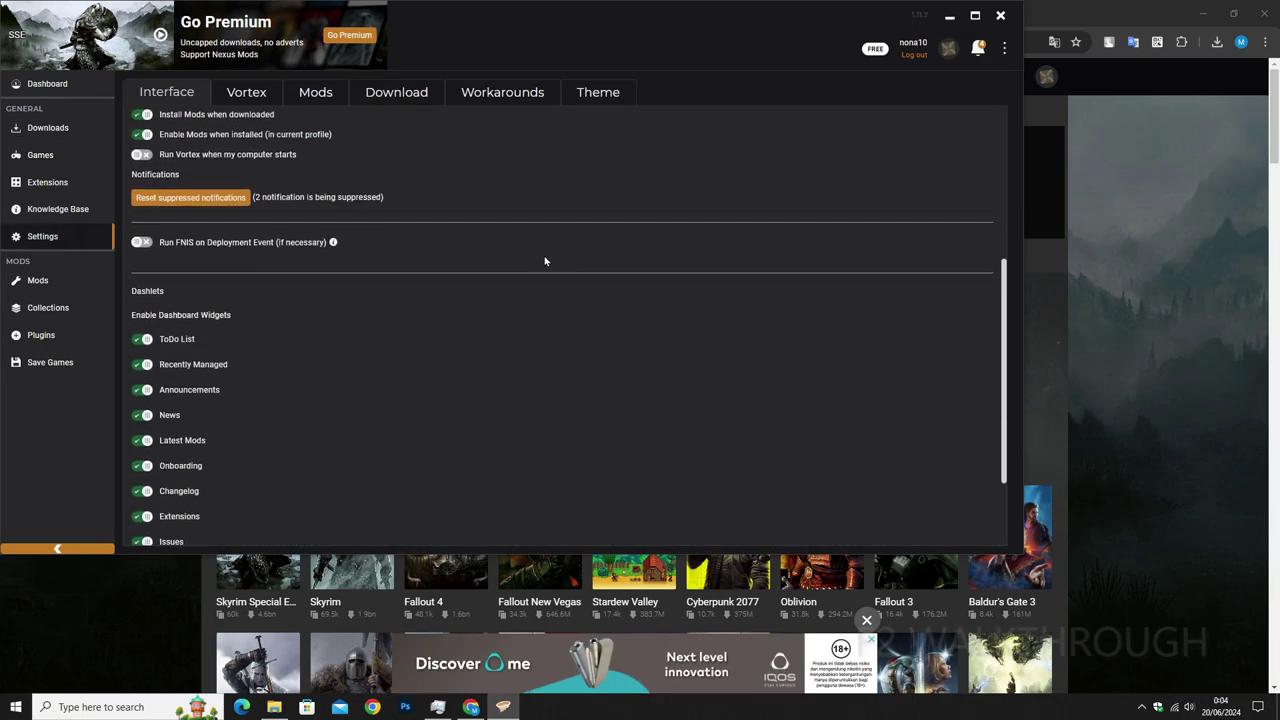
{"action": "scroll", "coordinate": [545, 261], "scroll_direction": "up", "scroll_amount": 6}
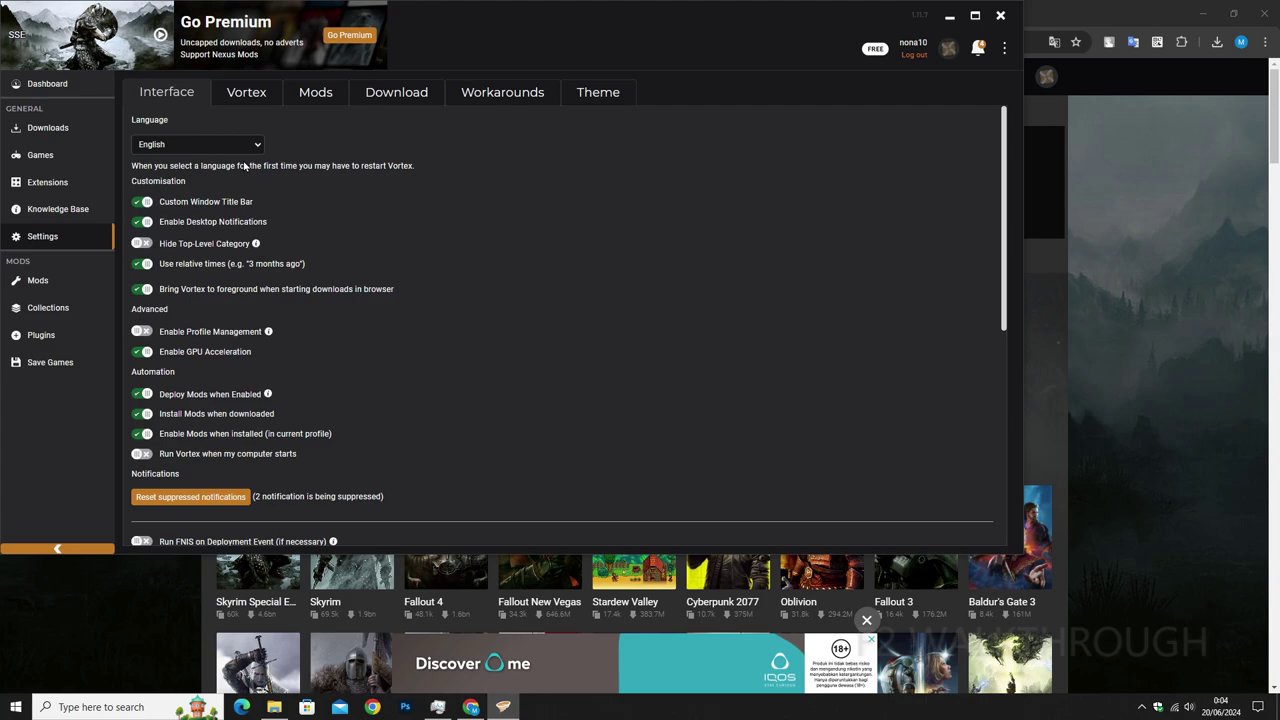
{"action": "scroll", "coordinate": [252, 288], "scroll_direction": "down", "scroll_amount": 1}
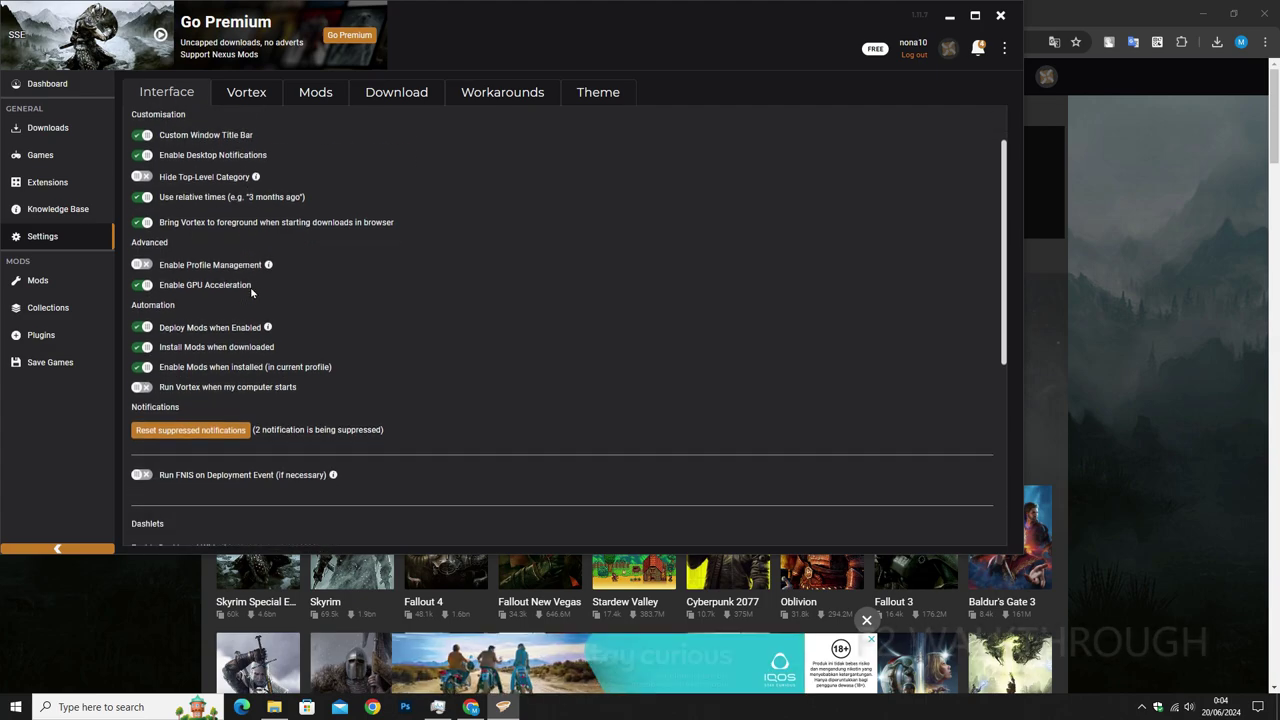
{"action": "scroll", "coordinate": [252, 292], "scroll_direction": "down", "scroll_amount": 5}
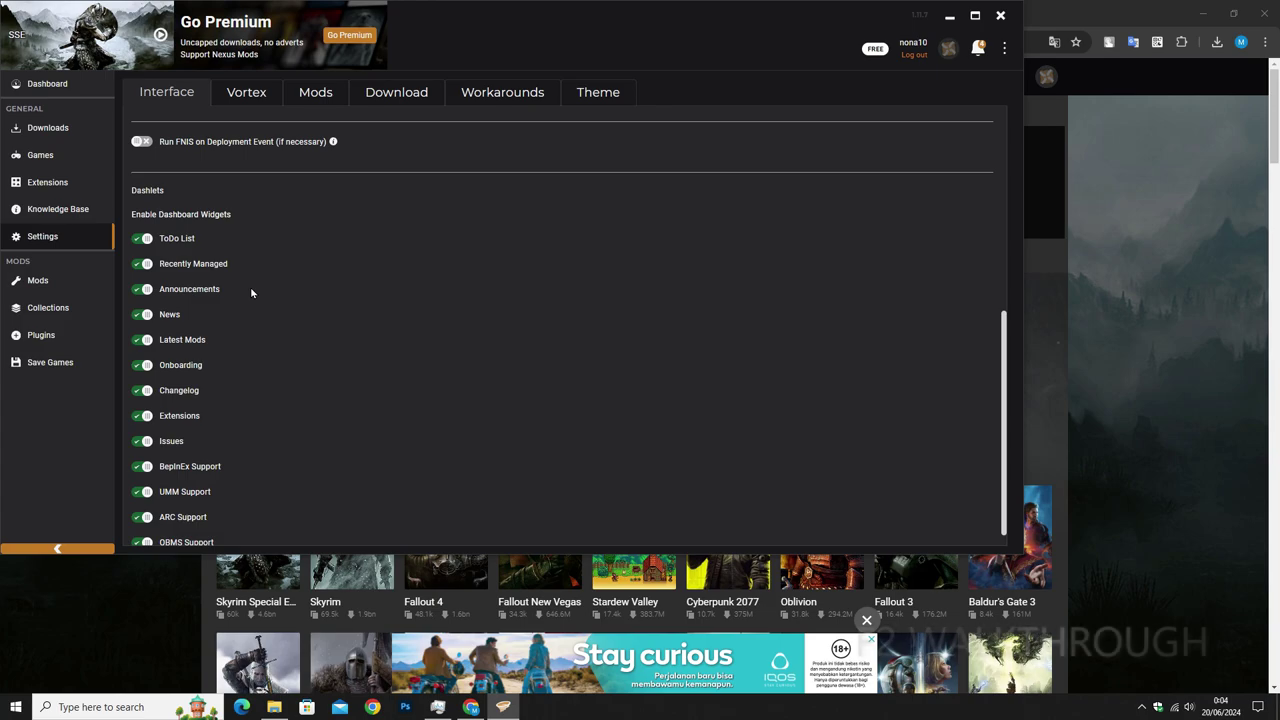
{"action": "scroll", "coordinate": [251, 292], "scroll_direction": "down", "scroll_amount": 1}
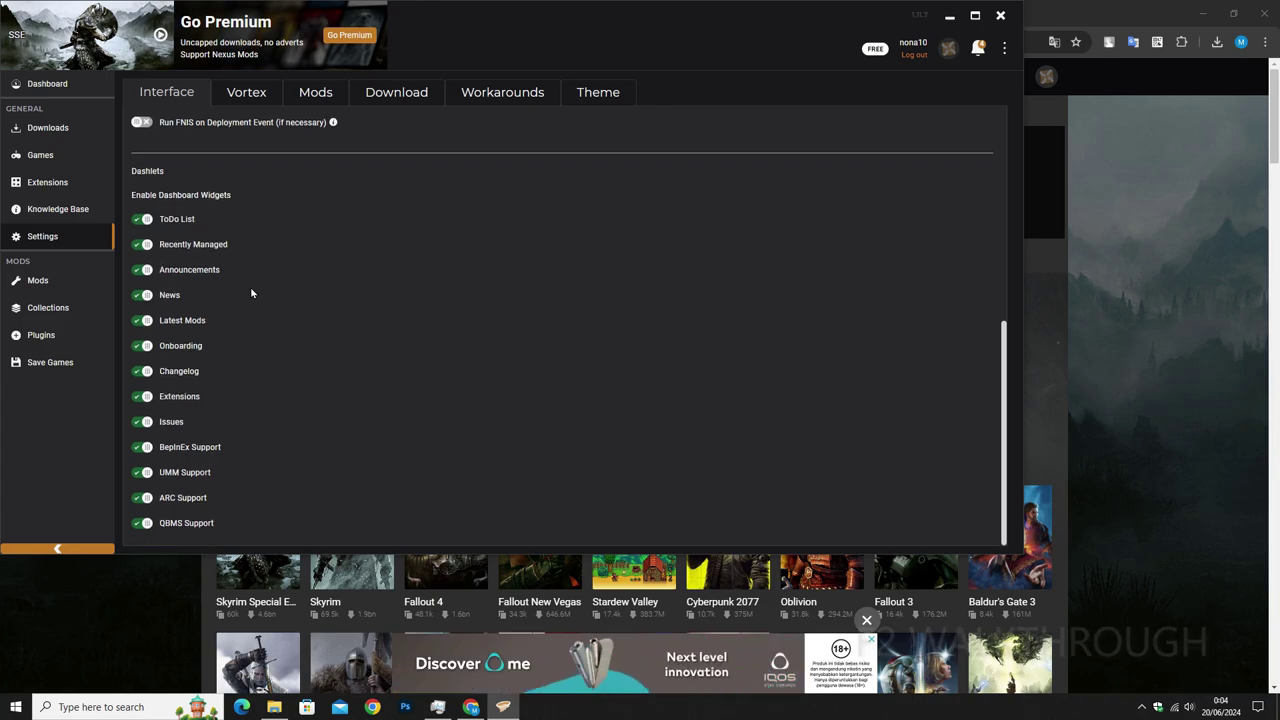
{"action": "scroll", "coordinate": [251, 292], "scroll_direction": "up", "scroll_amount": 3}
{"action": "scroll", "coordinate": [261, 250], "scroll_direction": "up", "scroll_amount": 3}
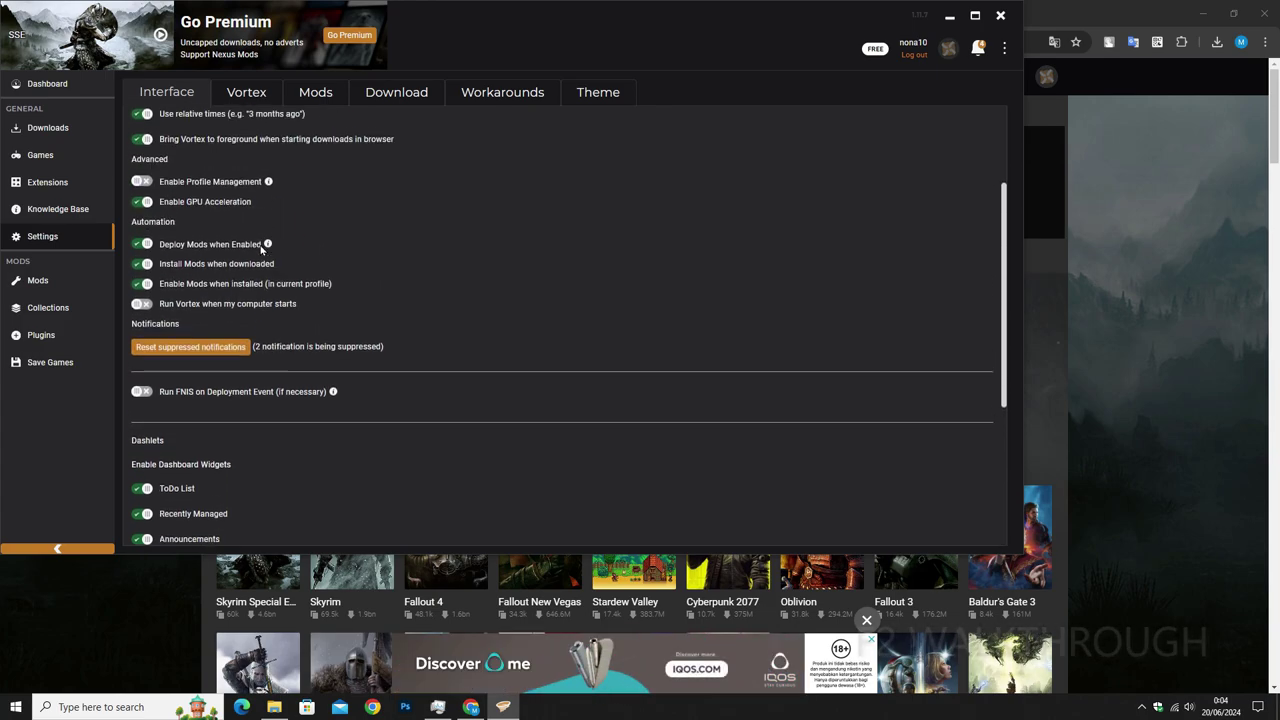
{"action": "left_click", "coordinate": [251, 93]}
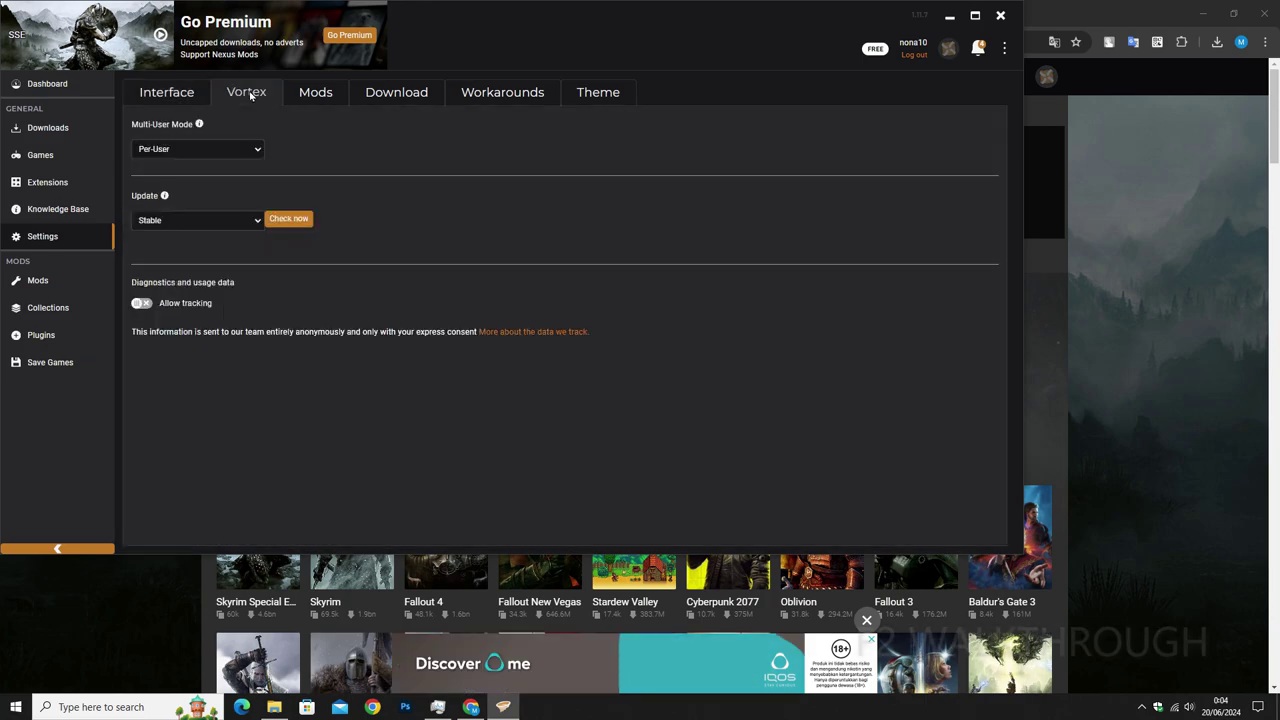
{"action": "left_click", "coordinate": [315, 94]}
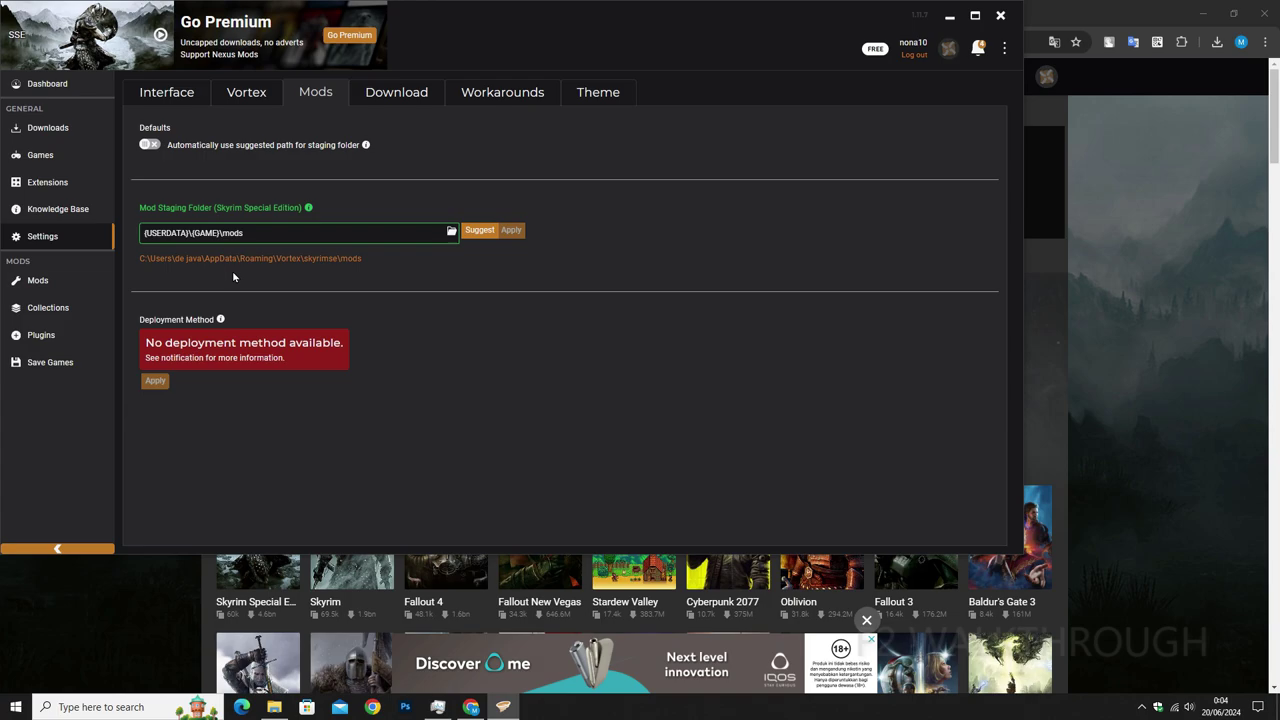
Step: Choose the Data folder in H:\Games\The Elder Scrolls V Skyrim as the mod staging folder without applying it
{"action": "left_click", "coordinate": [452, 234]}
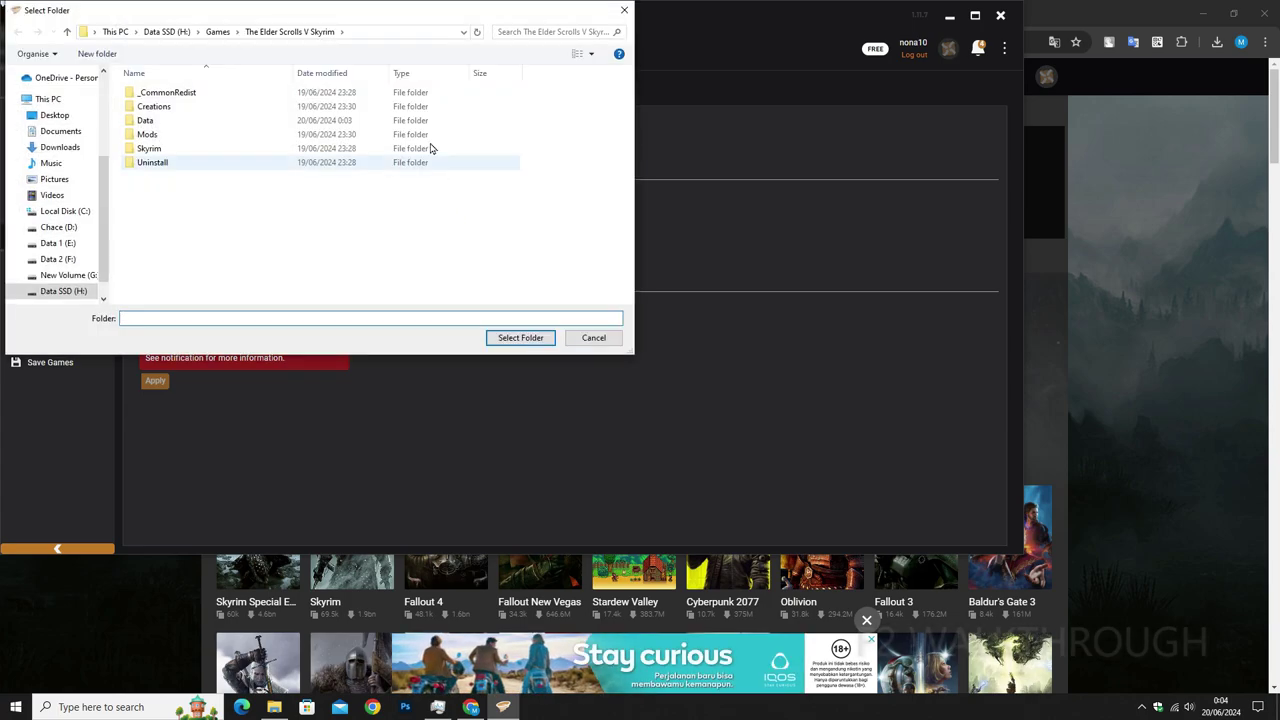
{"action": "left_click_drag", "start_coordinate": [395, 20], "coordinate": [663, 63]}
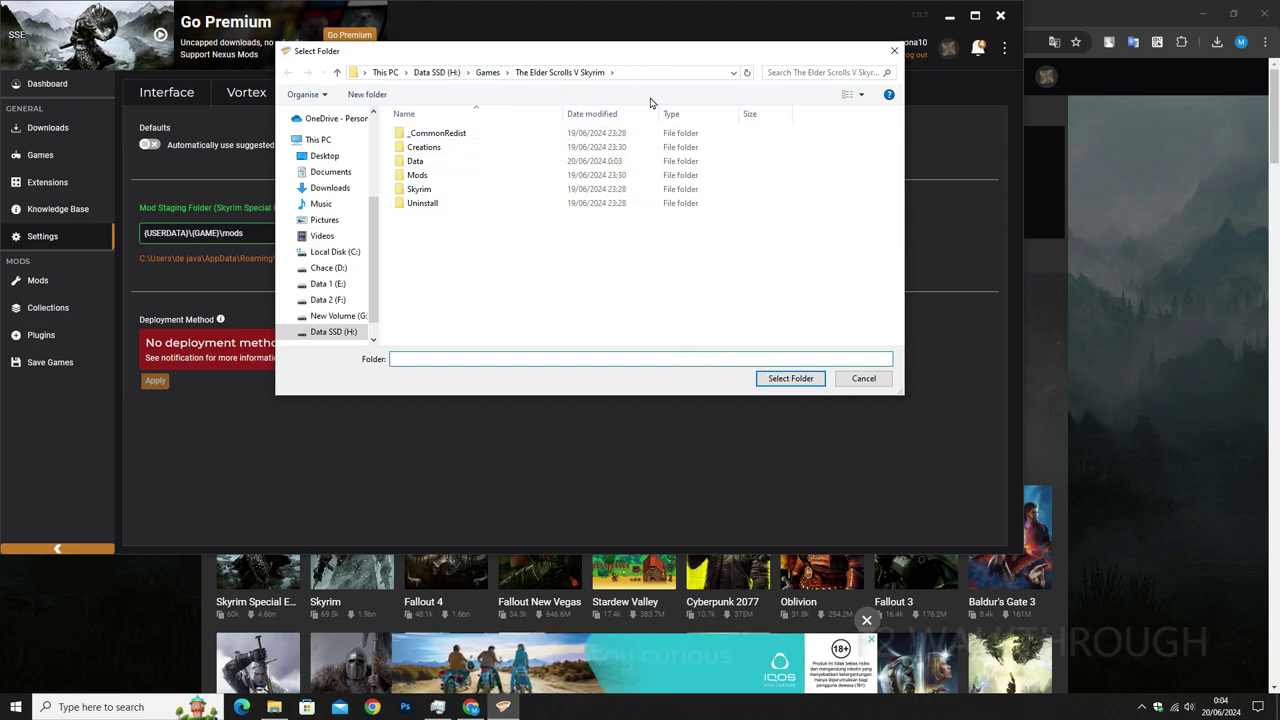
{"action": "left_click_drag", "start_coordinate": [651, 60], "coordinate": [756, 120]}
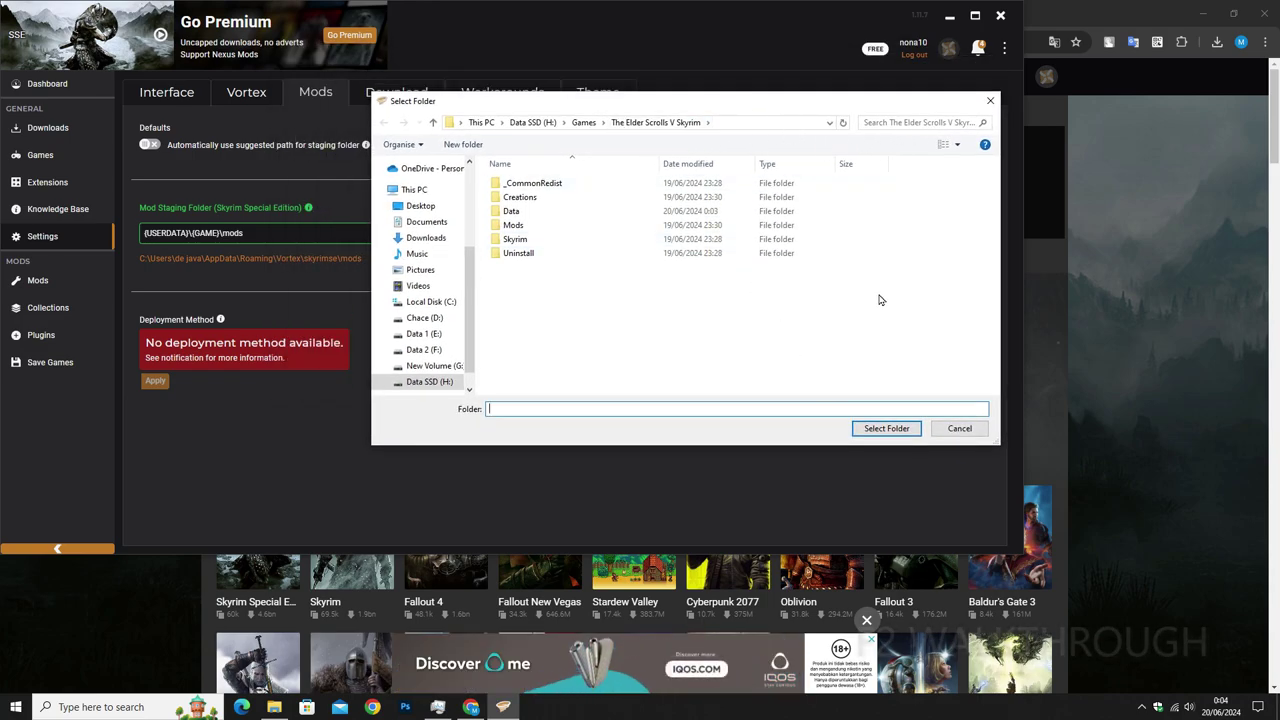
{"action": "left_click", "coordinate": [668, 213]}
{"action": "left_click", "coordinate": [874, 430]}
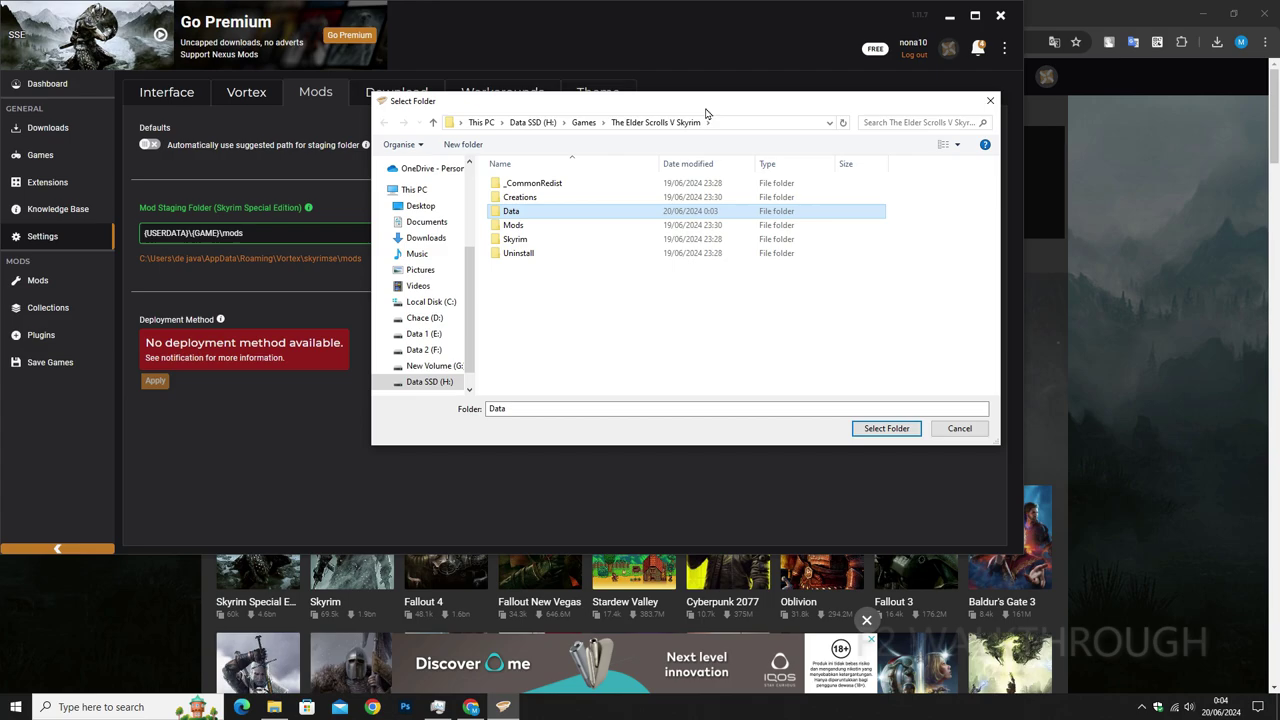
{"action": "left_click_drag", "start_coordinate": [720, 108], "coordinate": [761, 182]}
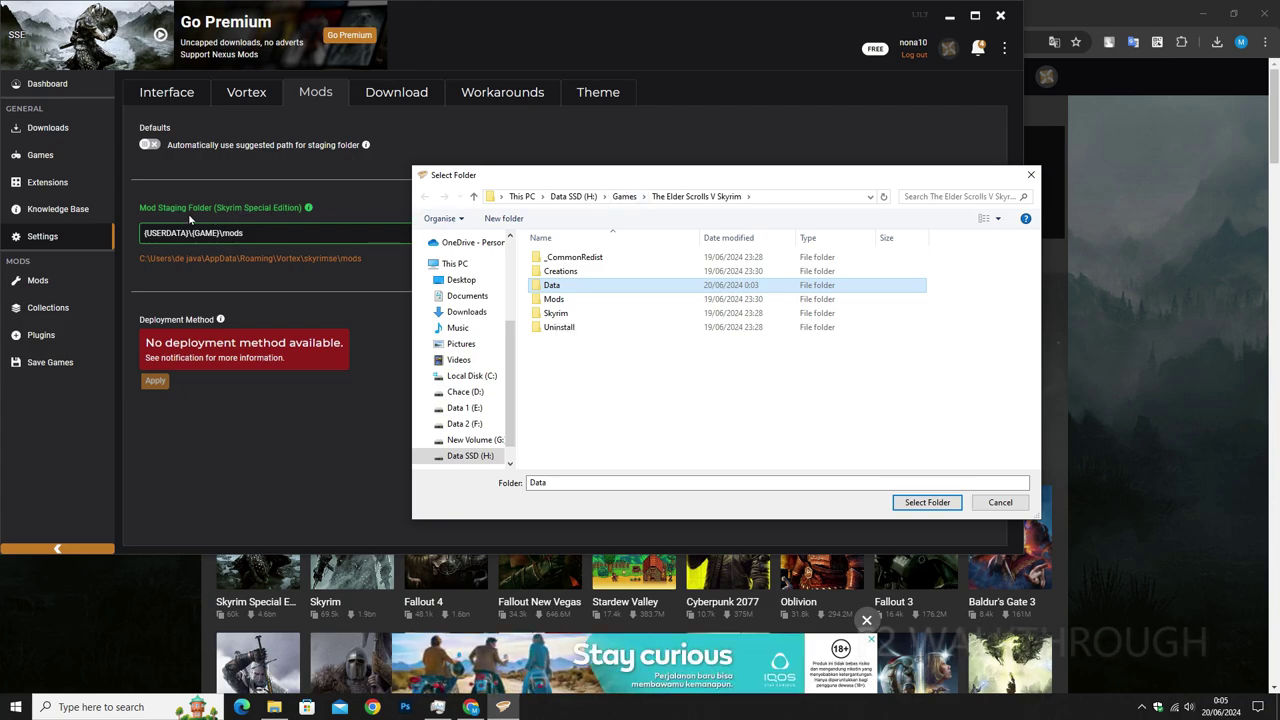
{"action": "left_click", "coordinate": [663, 200]}
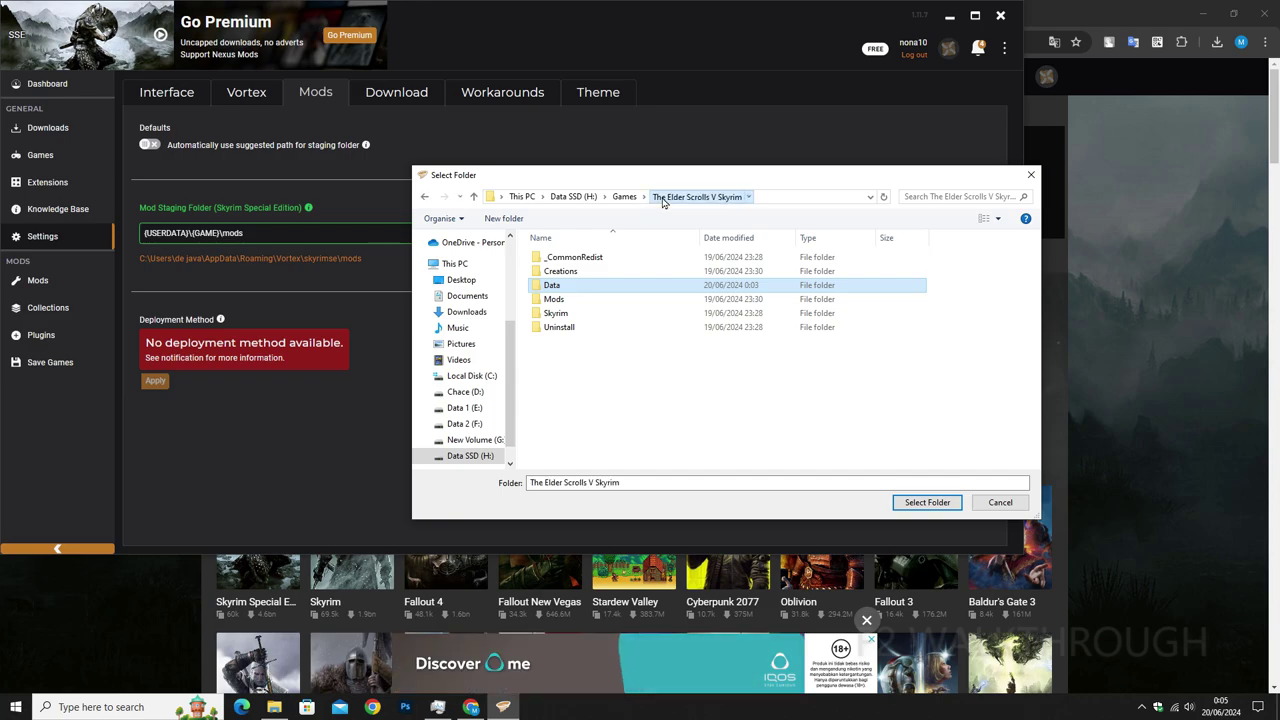
{"action": "left_click", "coordinate": [921, 505]}
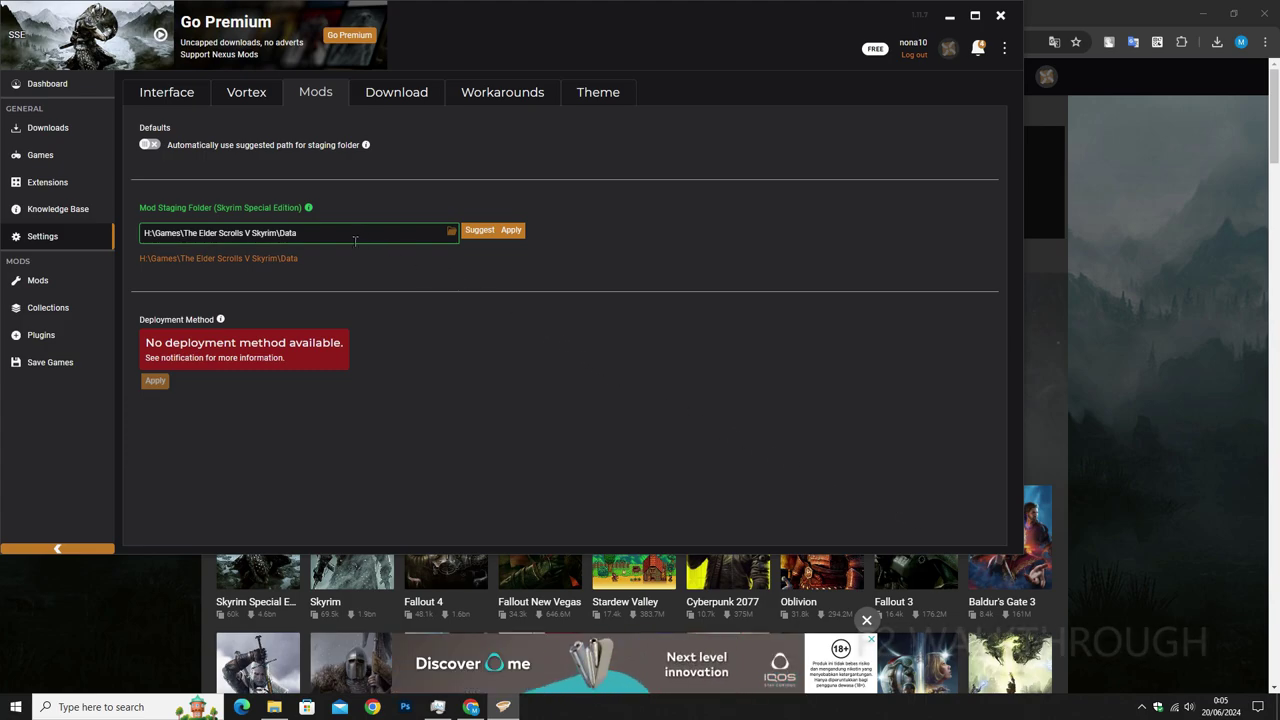
Step: Apply the suggested mod staging folder H:\Vortex Mods\{game} for Skyrim Special Edition and dismiss the deployment method notification
{"action": "left_click", "coordinate": [484, 232]}
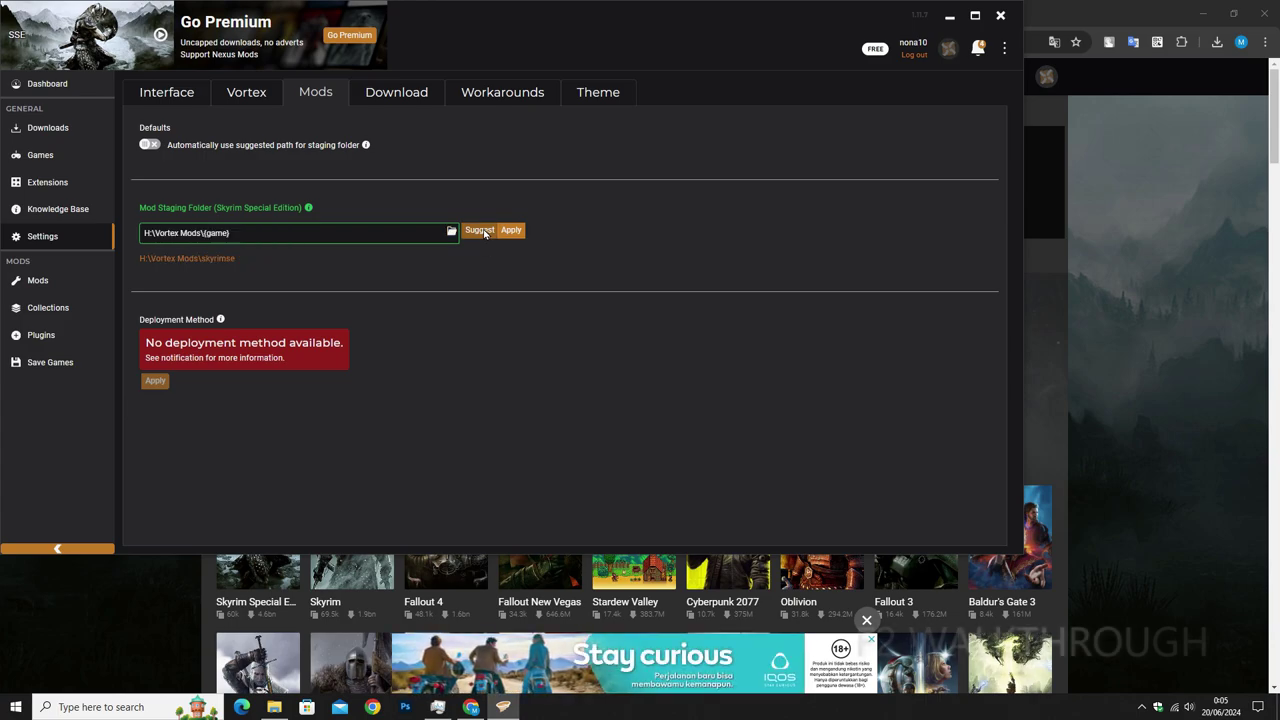
{"action": "left_click", "coordinate": [243, 235]}
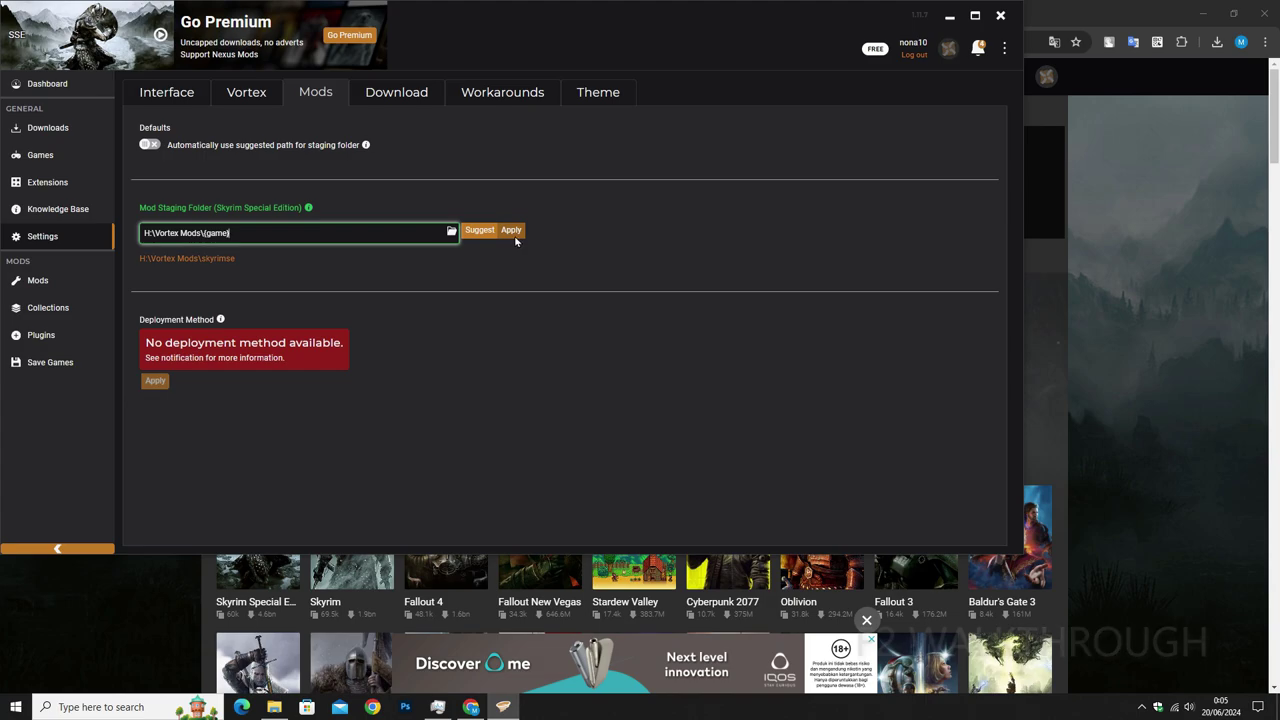
{"action": "left_click", "coordinate": [514, 236]}
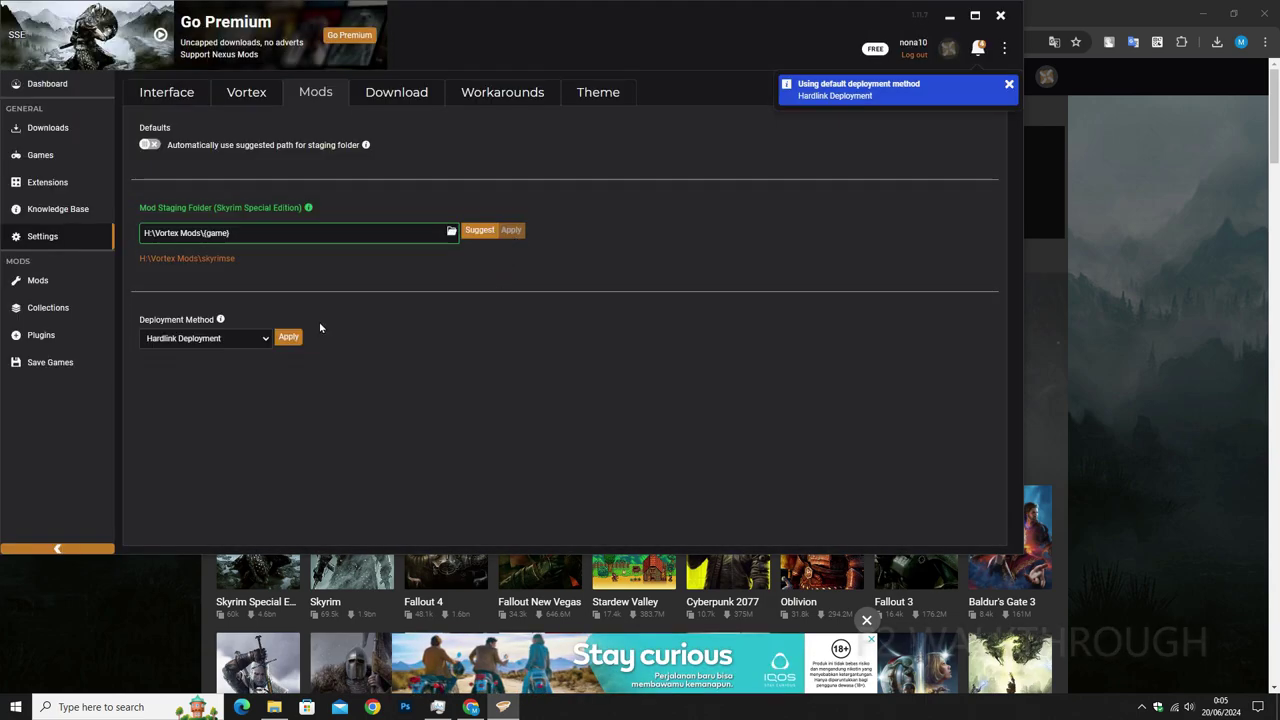
{"action": "left_click", "coordinate": [1009, 85]}
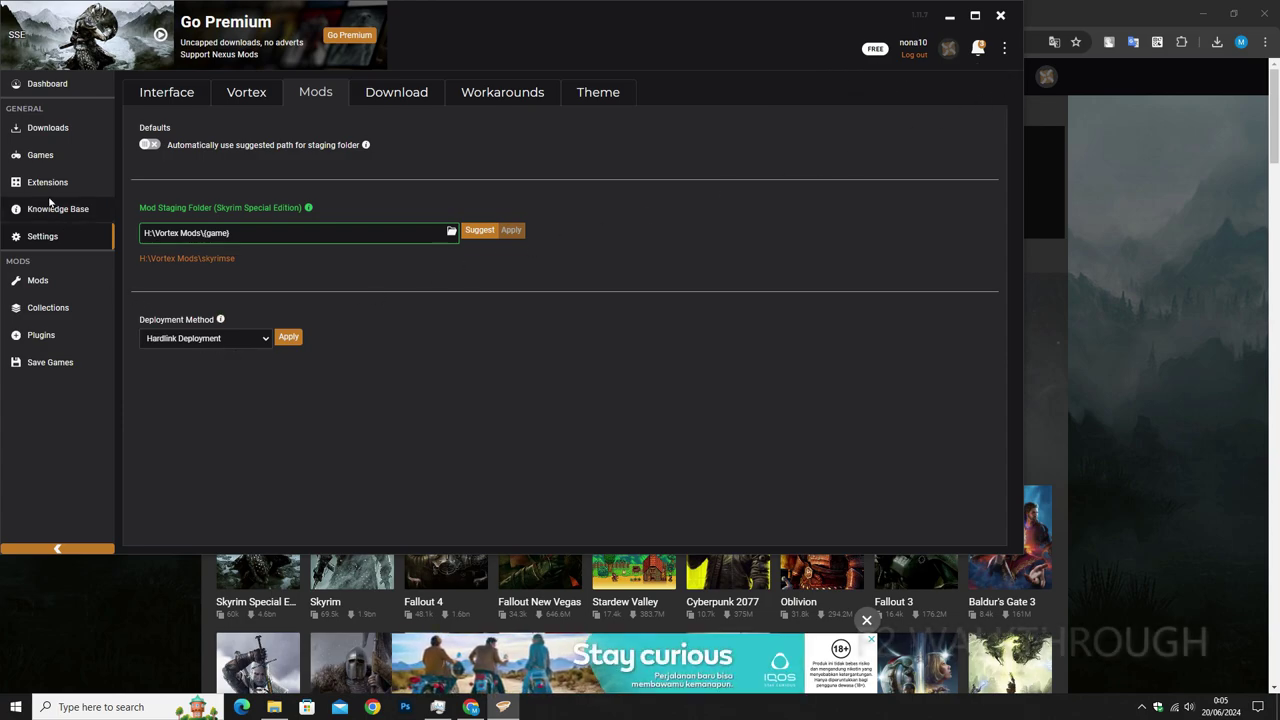
Step: Open the Skyrim Special Edition game folder from the managed games to view its files, then return to the games list
{"action": "left_click", "coordinate": [36, 157]}
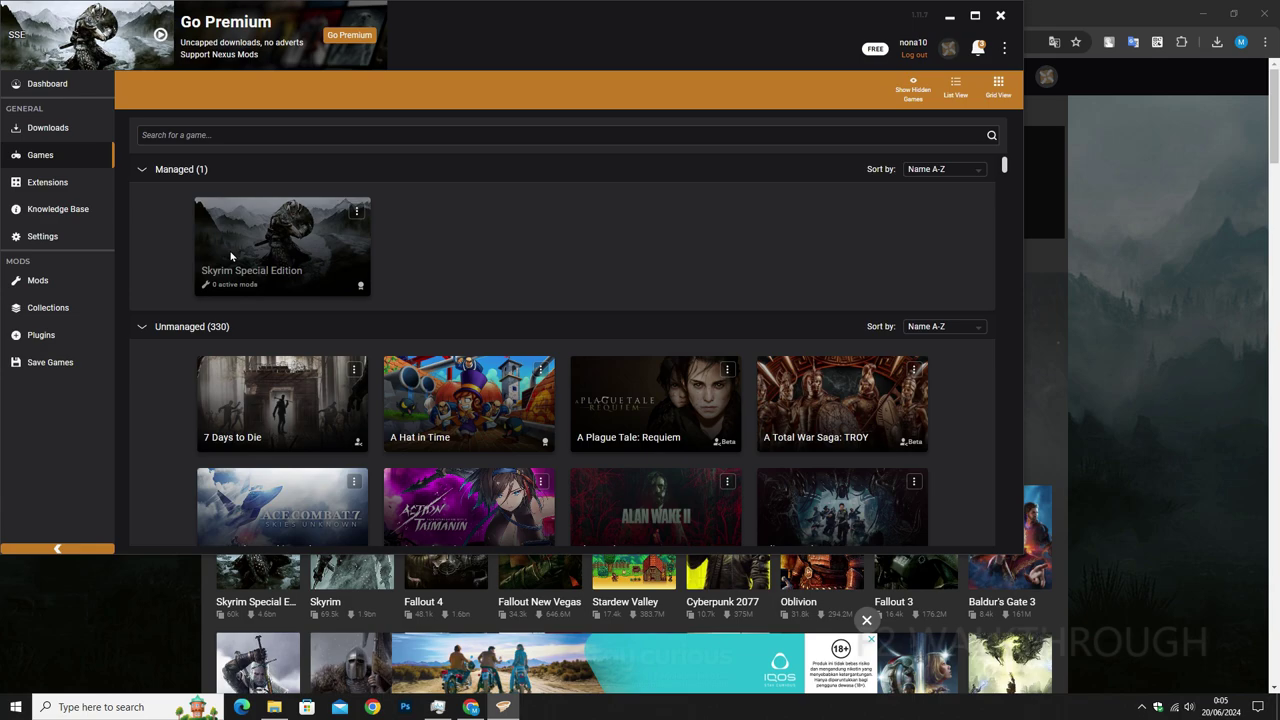
{"action": "left_click", "coordinate": [357, 213]}
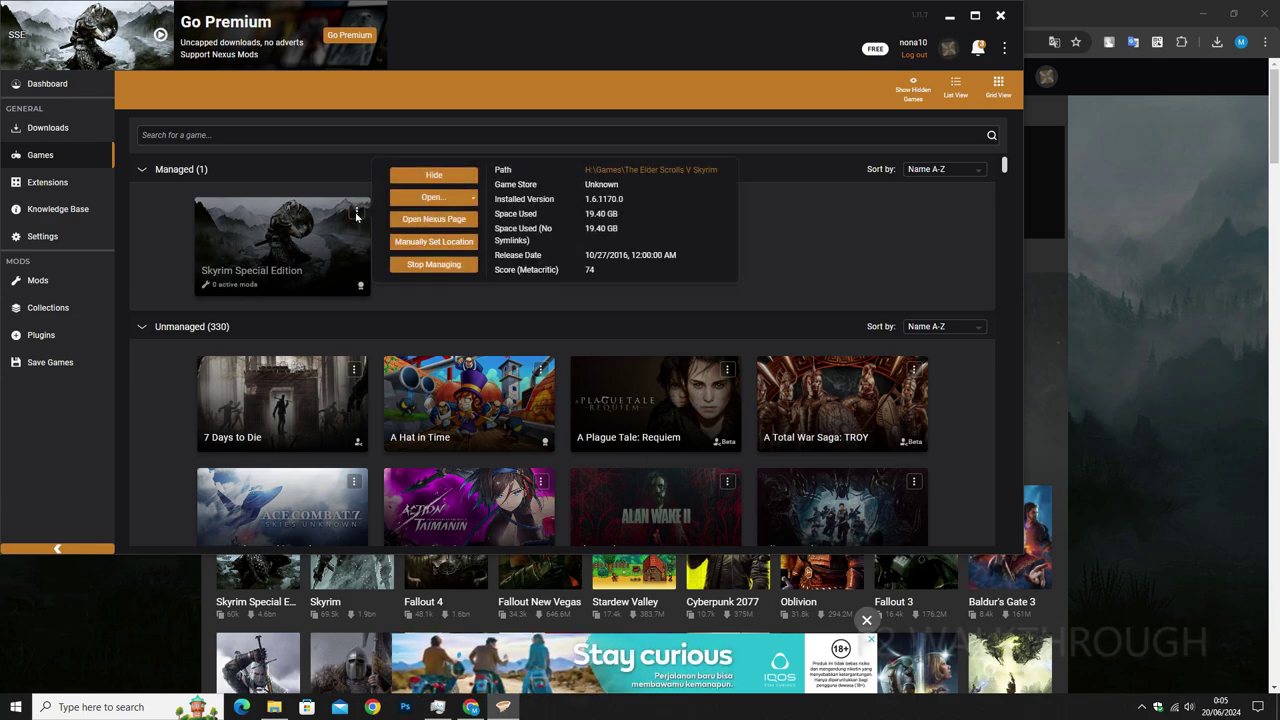
{"action": "left_click", "coordinate": [460, 204]}
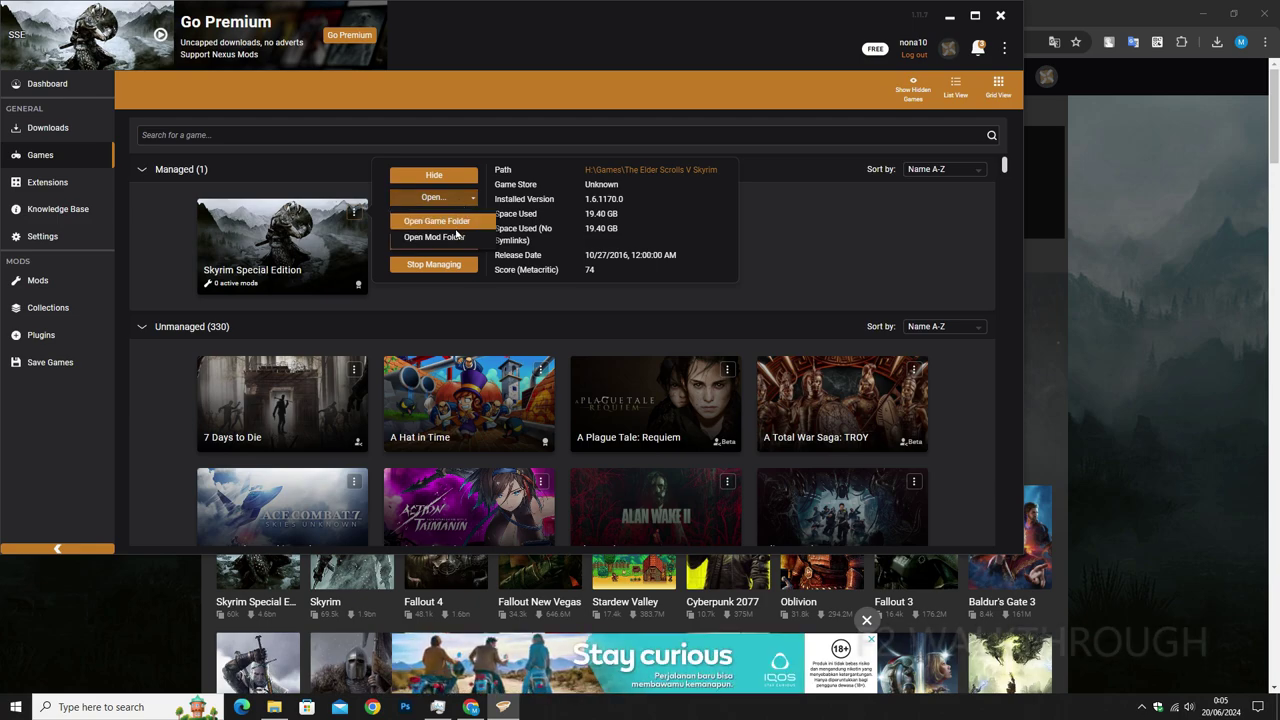
{"action": "left_click", "coordinate": [456, 227]}
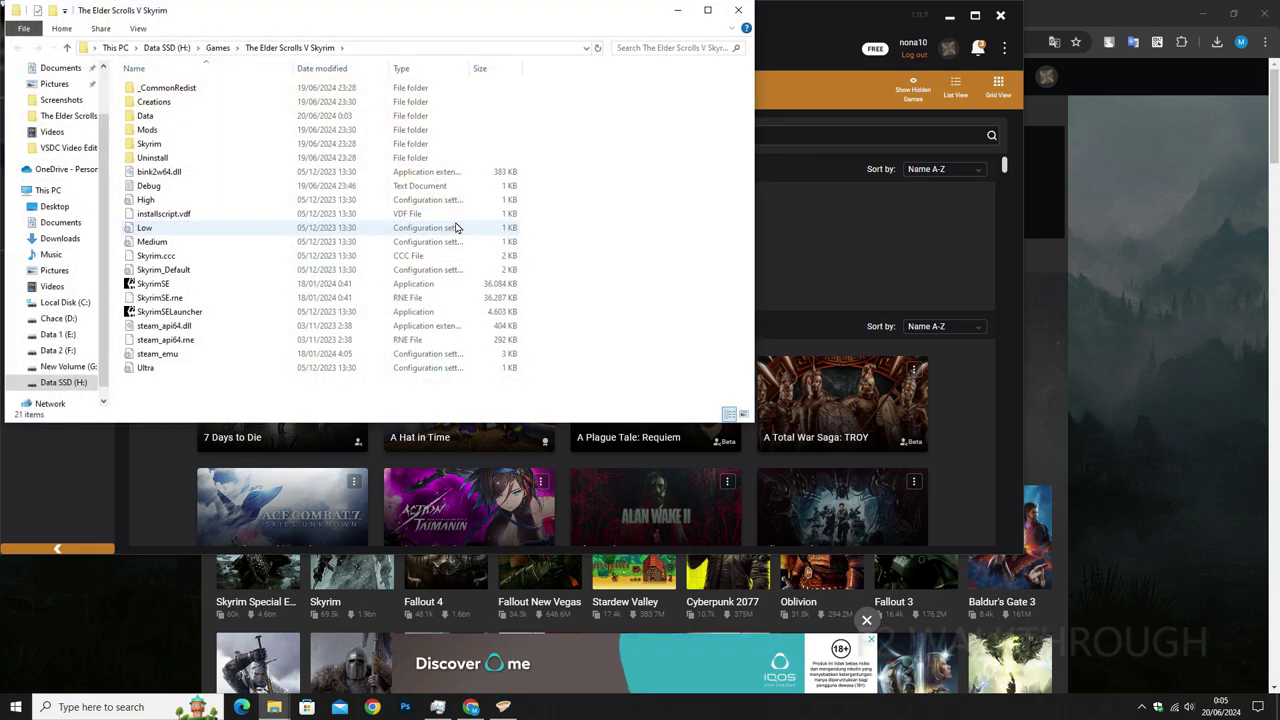
{"action": "left_click_drag", "start_coordinate": [345, 18], "coordinate": [851, 60]}
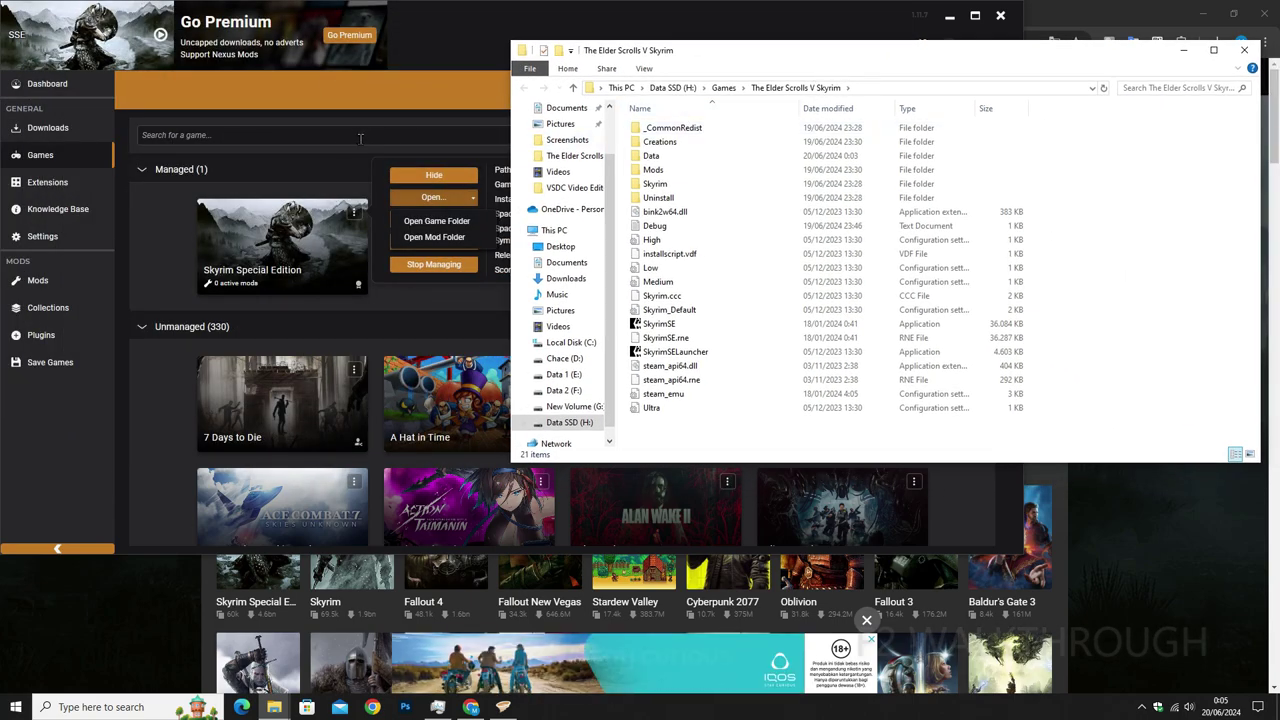
{"action": "left_click", "coordinate": [143, 305]}
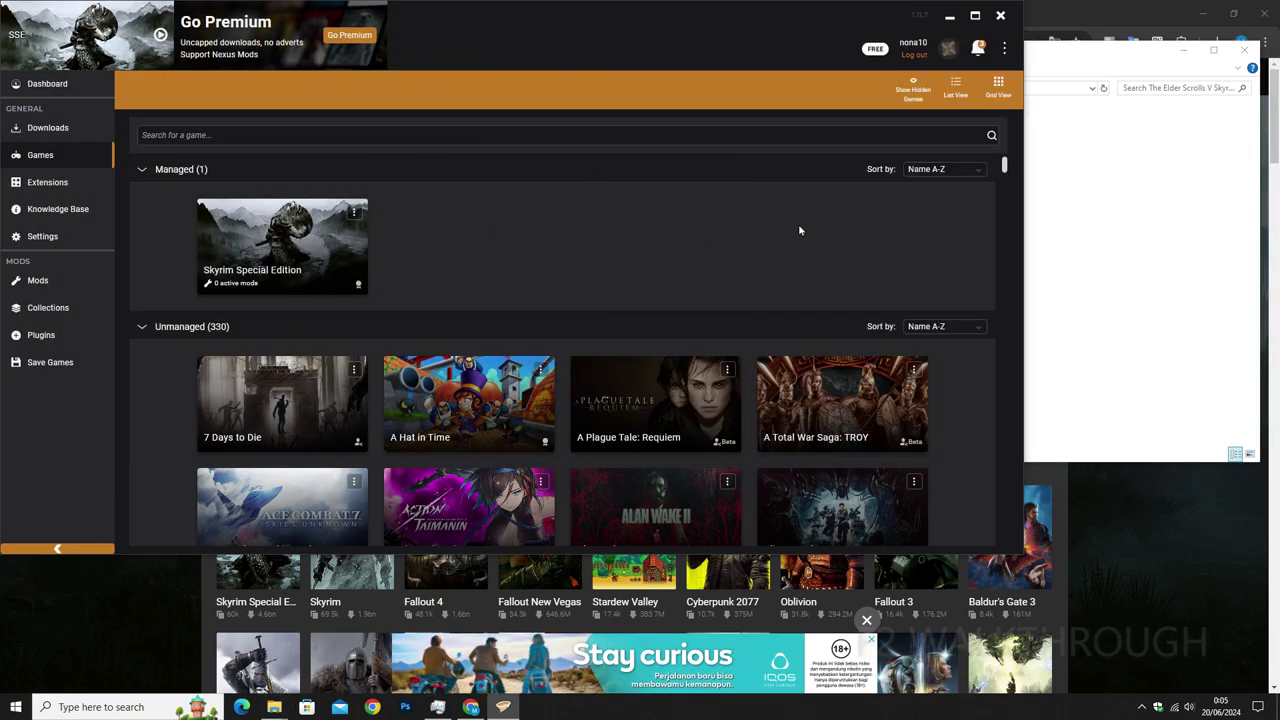
{"action": "scroll", "coordinate": [885, 268], "scroll_direction": "down", "scroll_amount": 1}
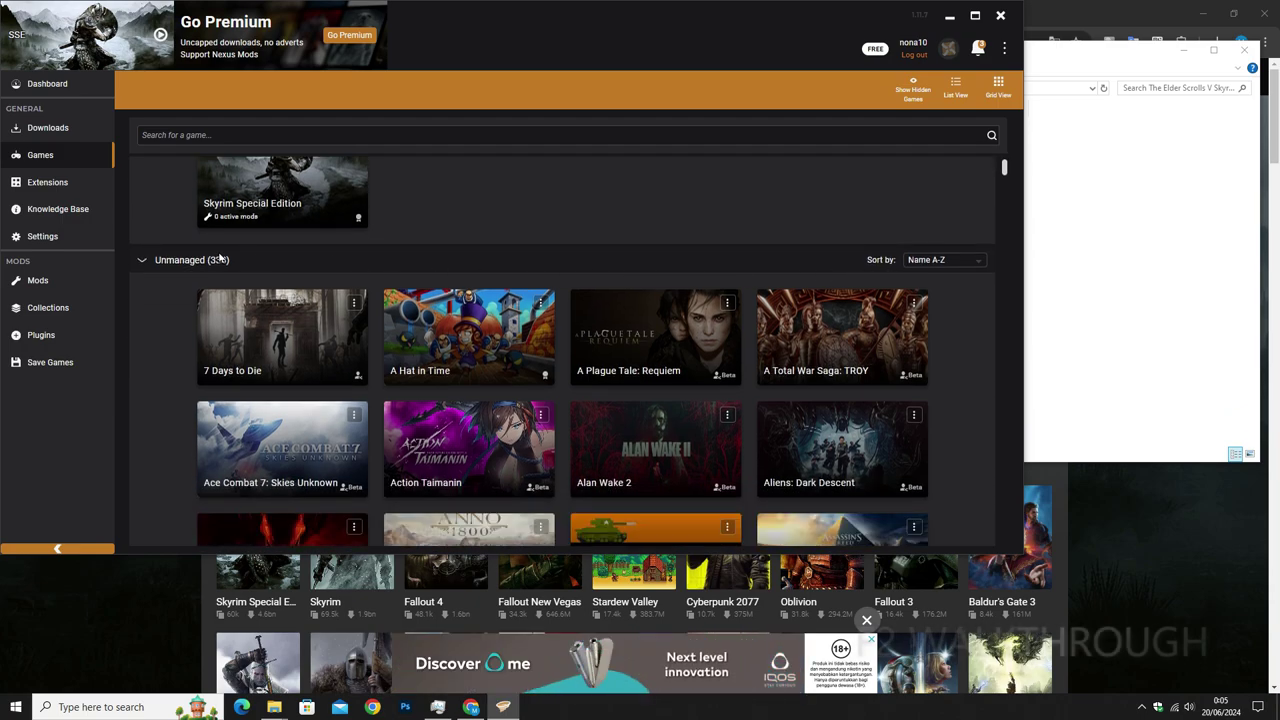
Step: Look over the Mods page and the dashboard, including the tools and the options for Skyrim Script Extender 64
{"action": "left_click", "coordinate": [62, 284]}
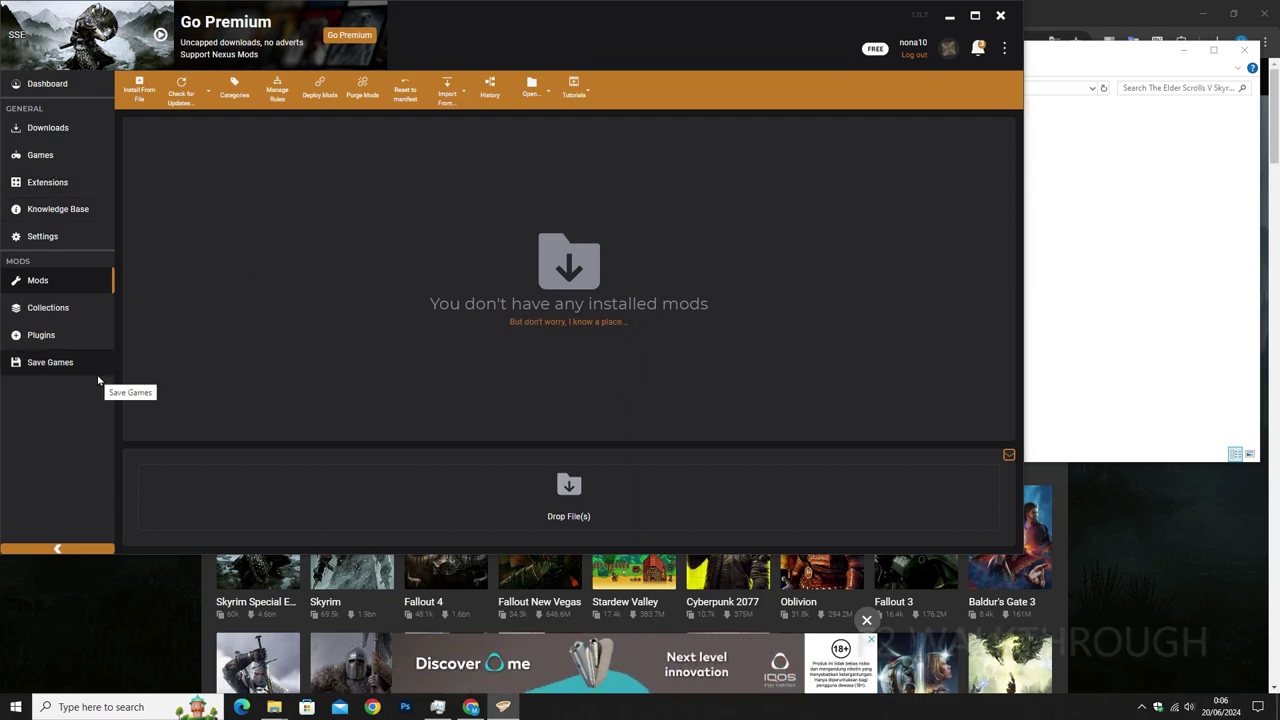
{"action": "left_click", "coordinate": [45, 84]}
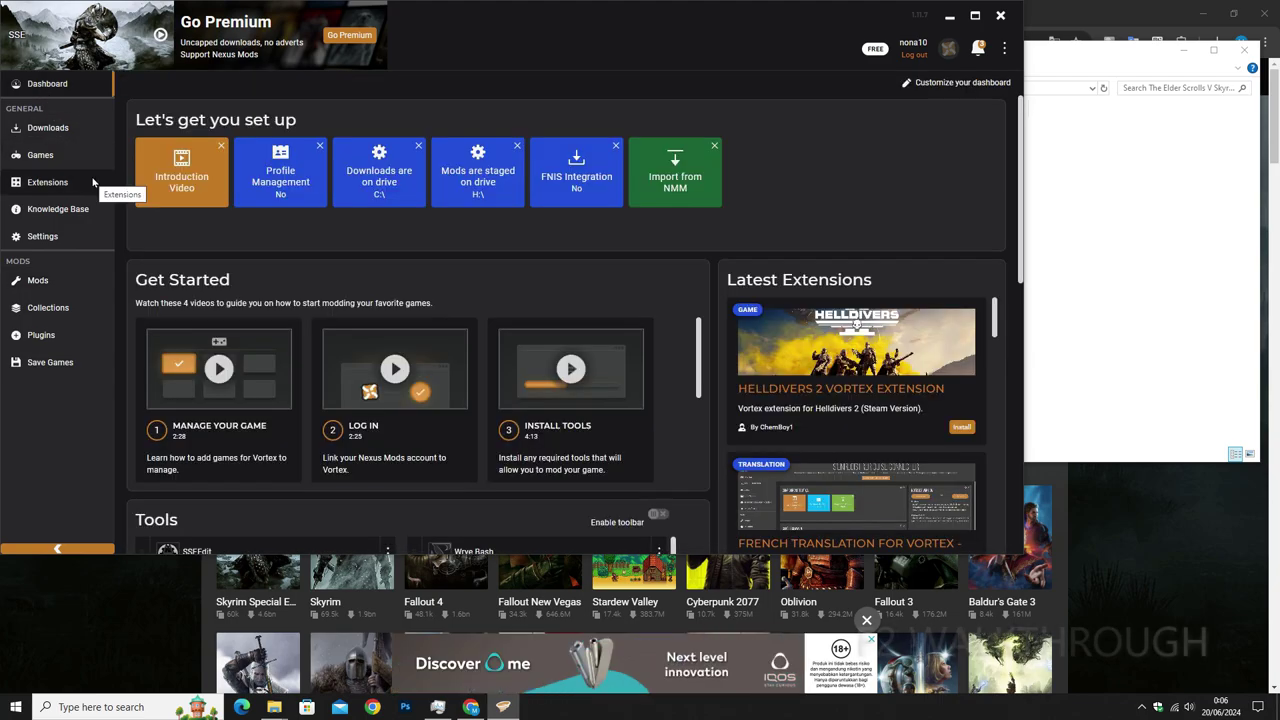
{"action": "scroll", "coordinate": [708, 250], "scroll_direction": "down", "scroll_amount": 1}
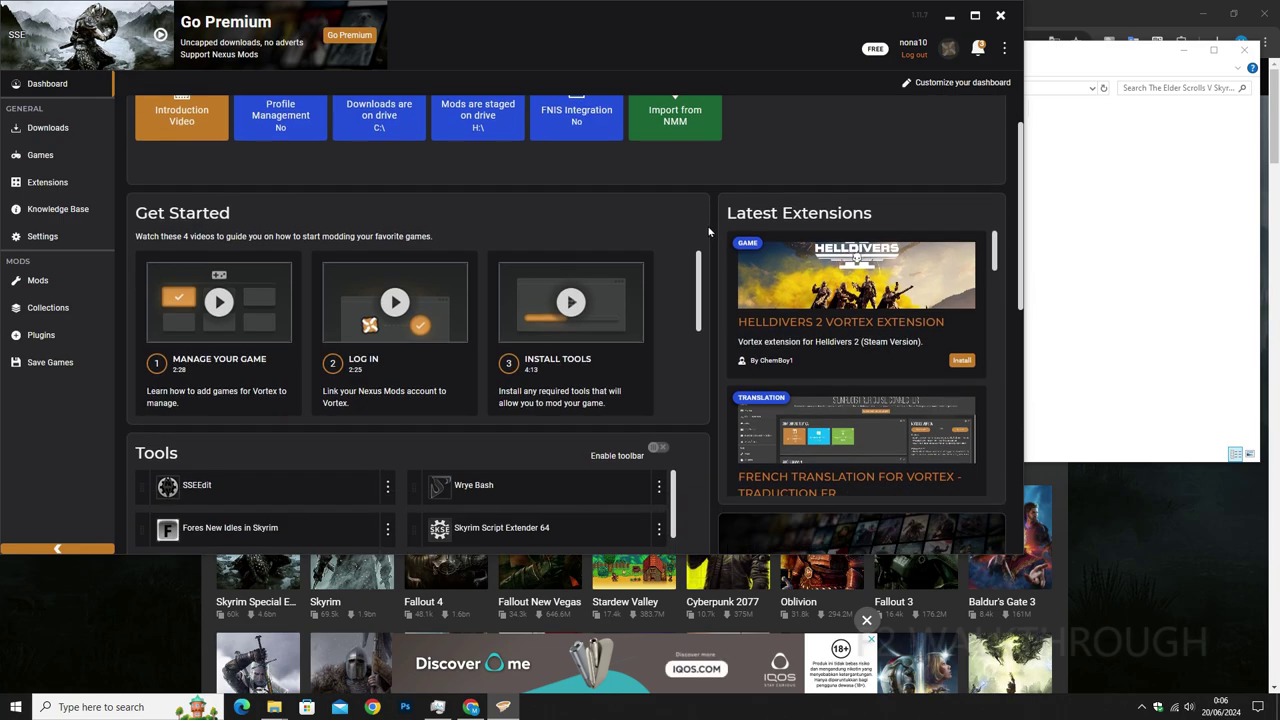
{"action": "scroll", "coordinate": [707, 231], "scroll_direction": "up", "scroll_amount": 1}
{"action": "scroll", "coordinate": [702, 252], "scroll_direction": "down", "scroll_amount": 1}
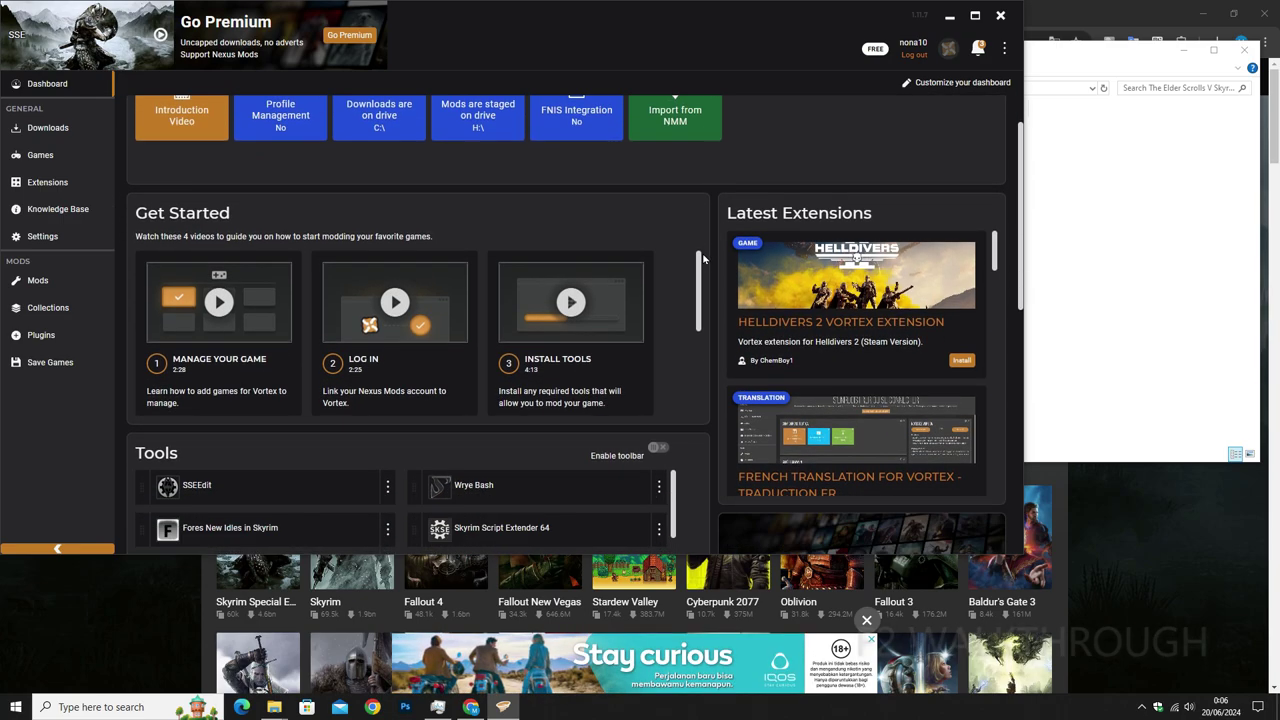
{"action": "scroll", "coordinate": [702, 252], "scroll_direction": "down", "scroll_amount": 3}
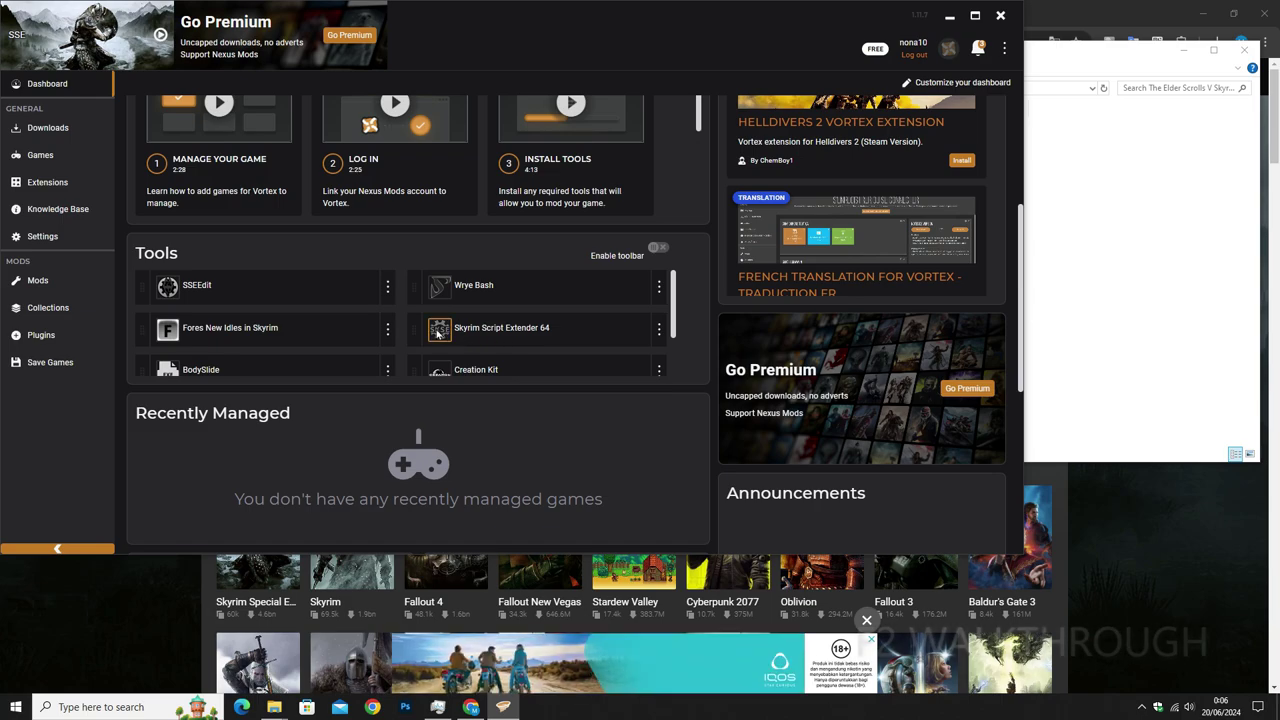
{"action": "left_click", "coordinate": [659, 328]}
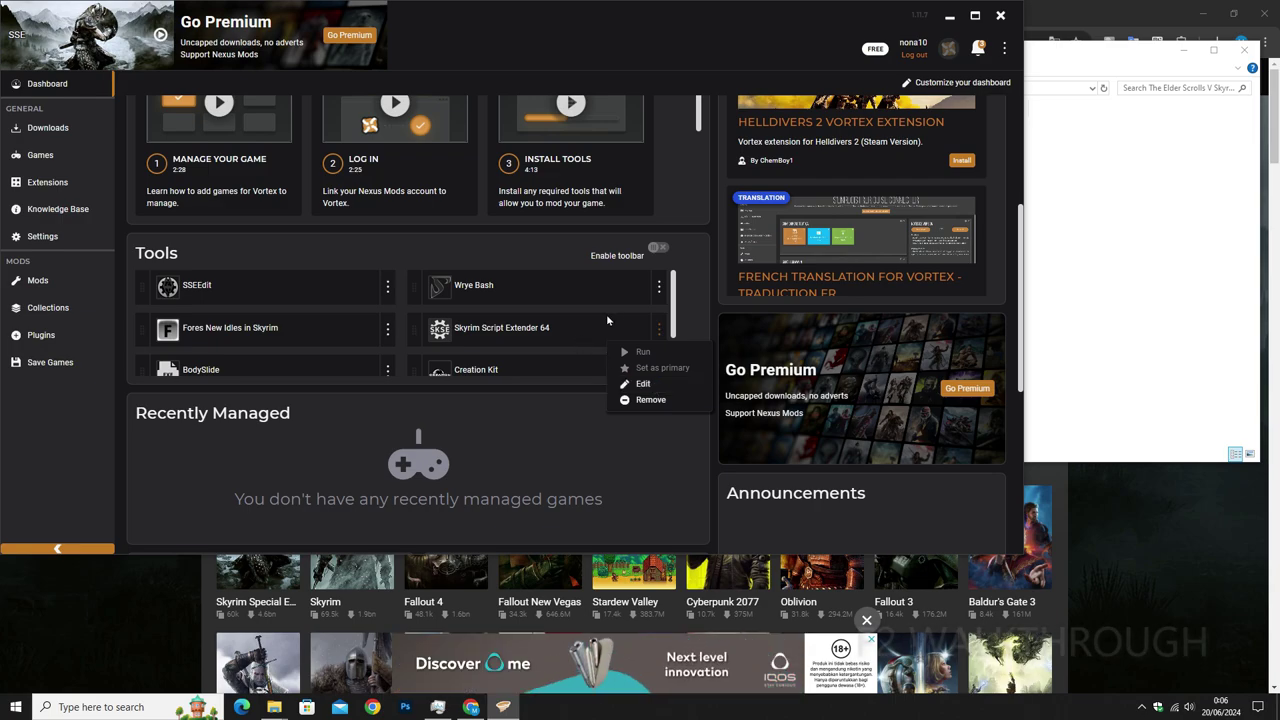
{"action": "left_click", "coordinate": [697, 272]}
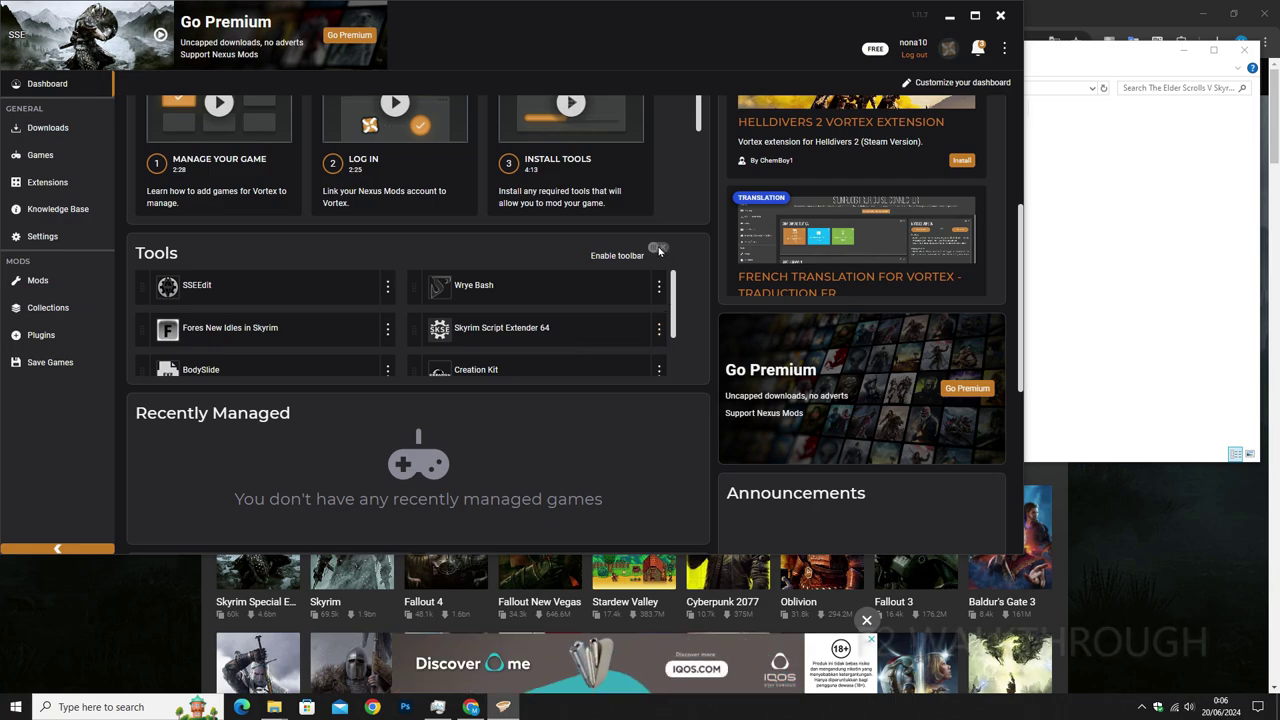
{"action": "mouse_move", "coordinate": [674, 317]}
{"action": "left_mouse_down"}
{"action": "mouse_move", "coordinate": [673, 369]}
{"action": "mouse_move", "coordinate": [674, 313]}
{"action": "left_mouse_up"}
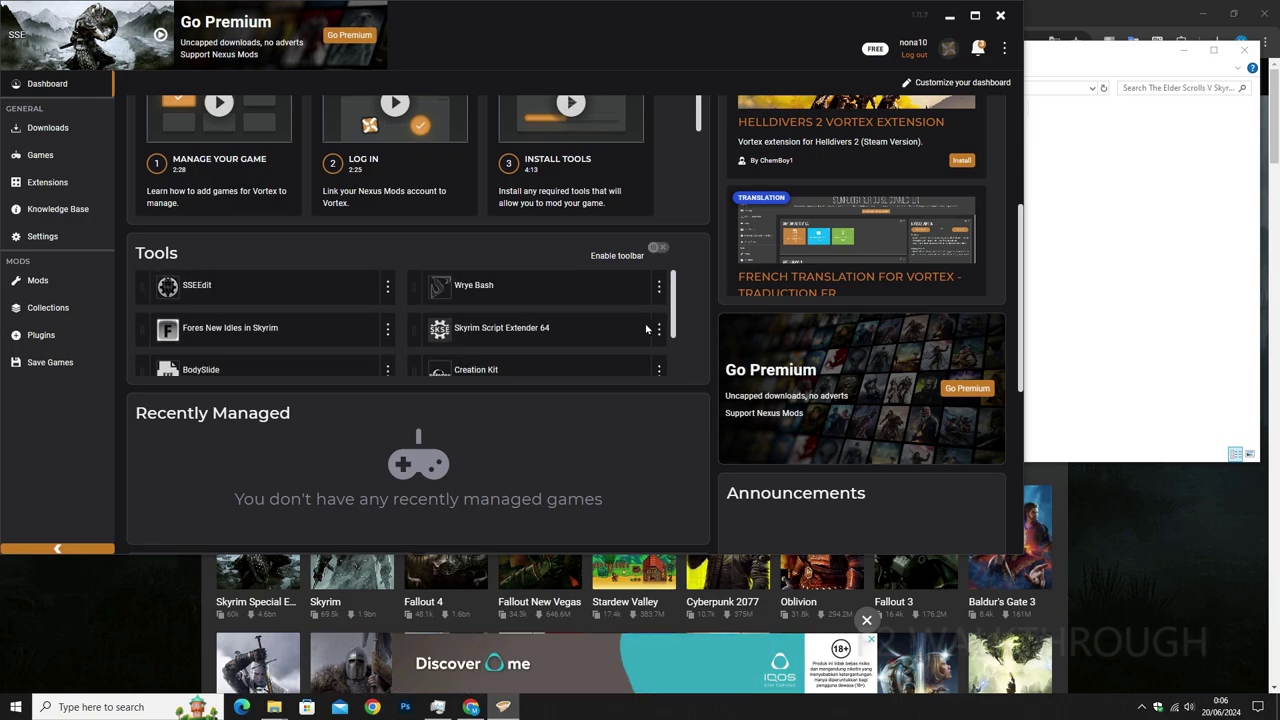
Step: Look over the edit settings of the Skyrim Script Extender 64 tool, including its on-start options, and close them without saving
{"action": "left_click", "coordinate": [660, 329]}
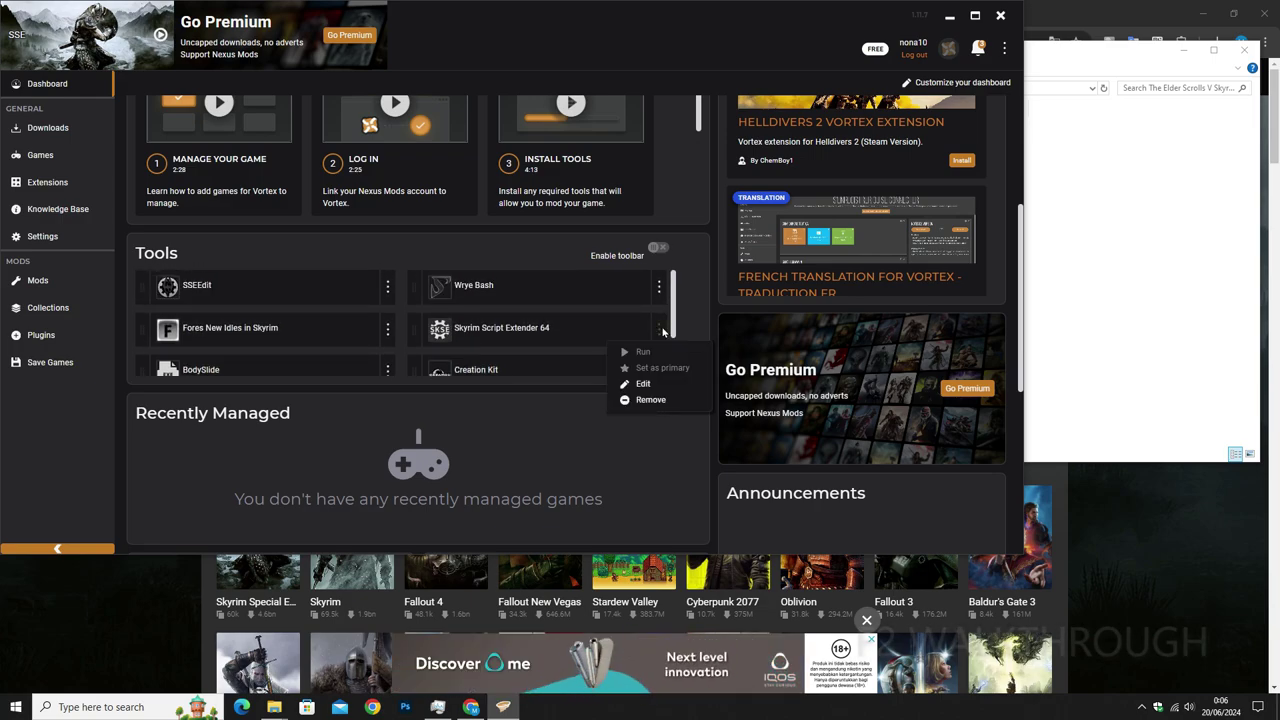
{"action": "left_click", "coordinate": [644, 384]}
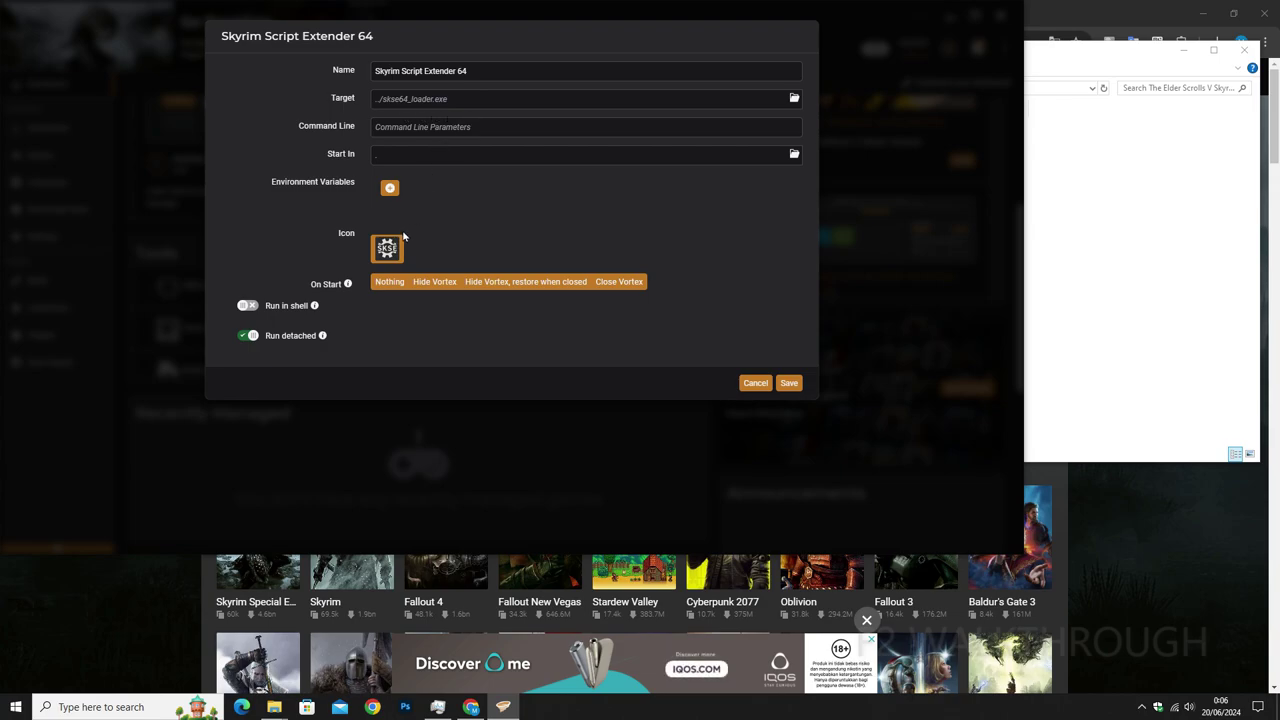
{"action": "left_click", "coordinate": [491, 286]}
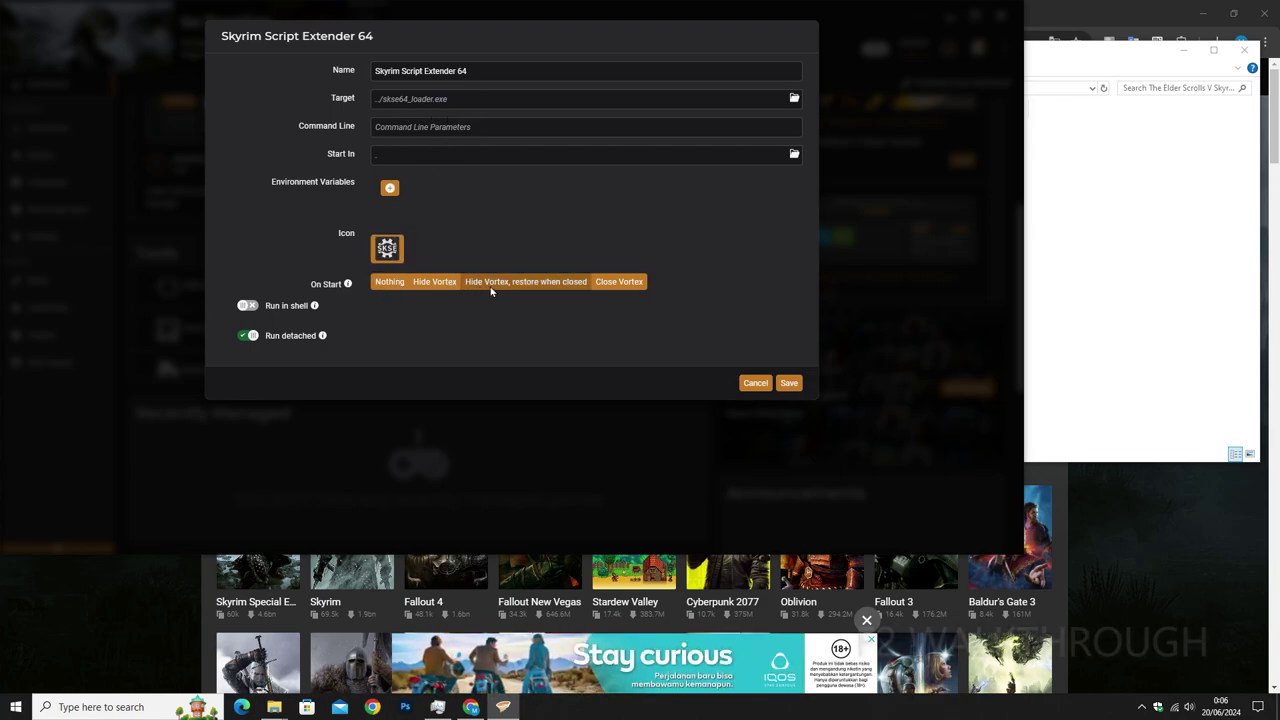
{"action": "left_click", "coordinate": [755, 383]}
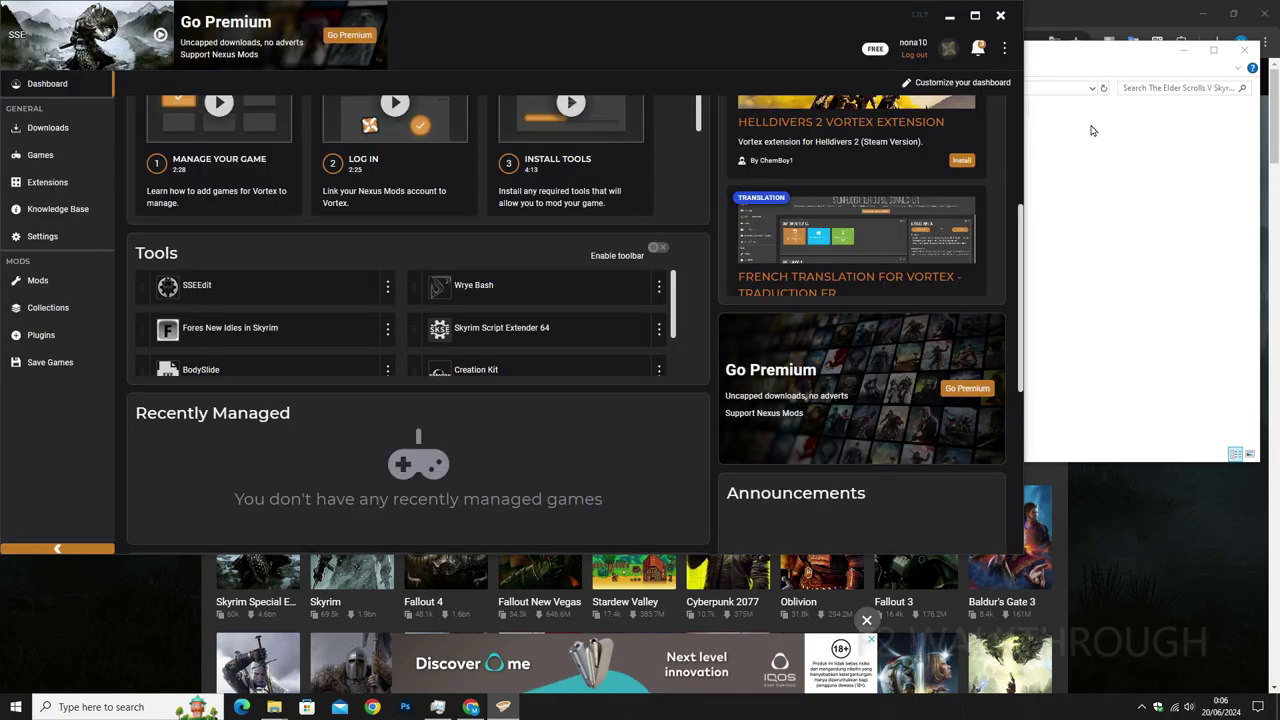
Step: In Chrome, search Google for skse, open the Skyrim Script Extender (SKSE) site and close the other tabs
{"action": "left_click", "coordinate": [471, 707]}
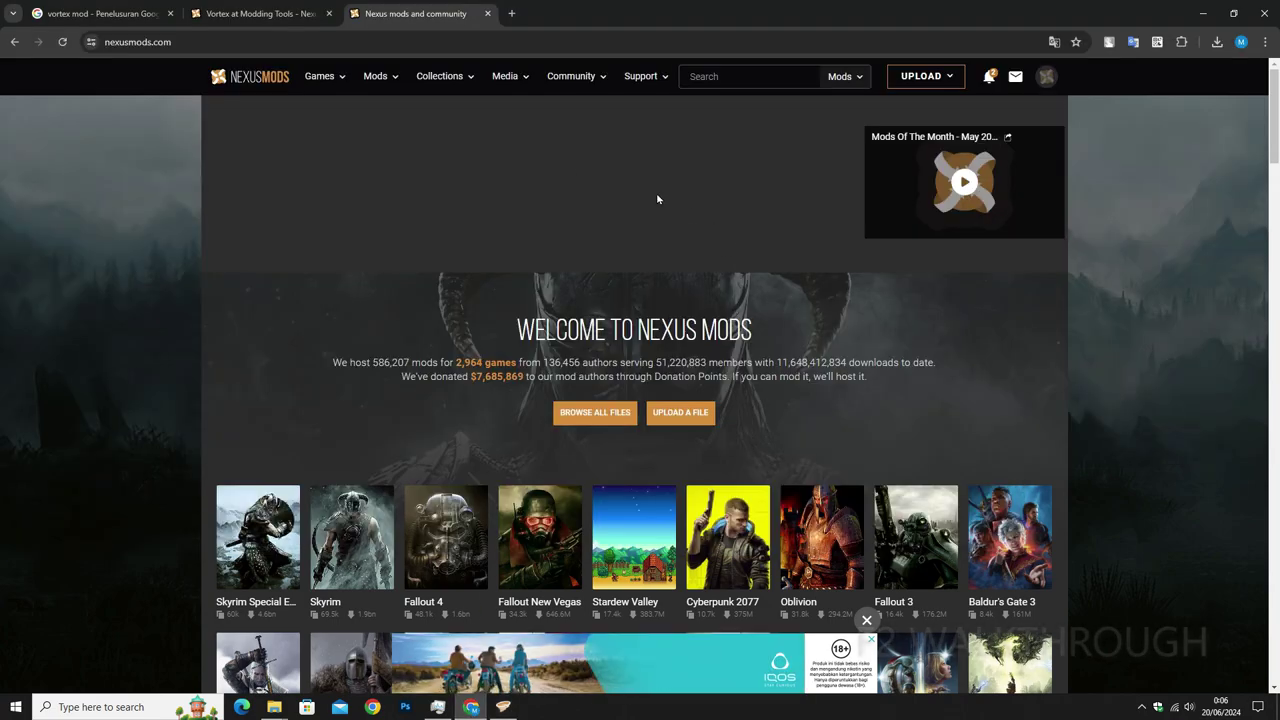
{"action": "left_click", "coordinate": [145, 16]}
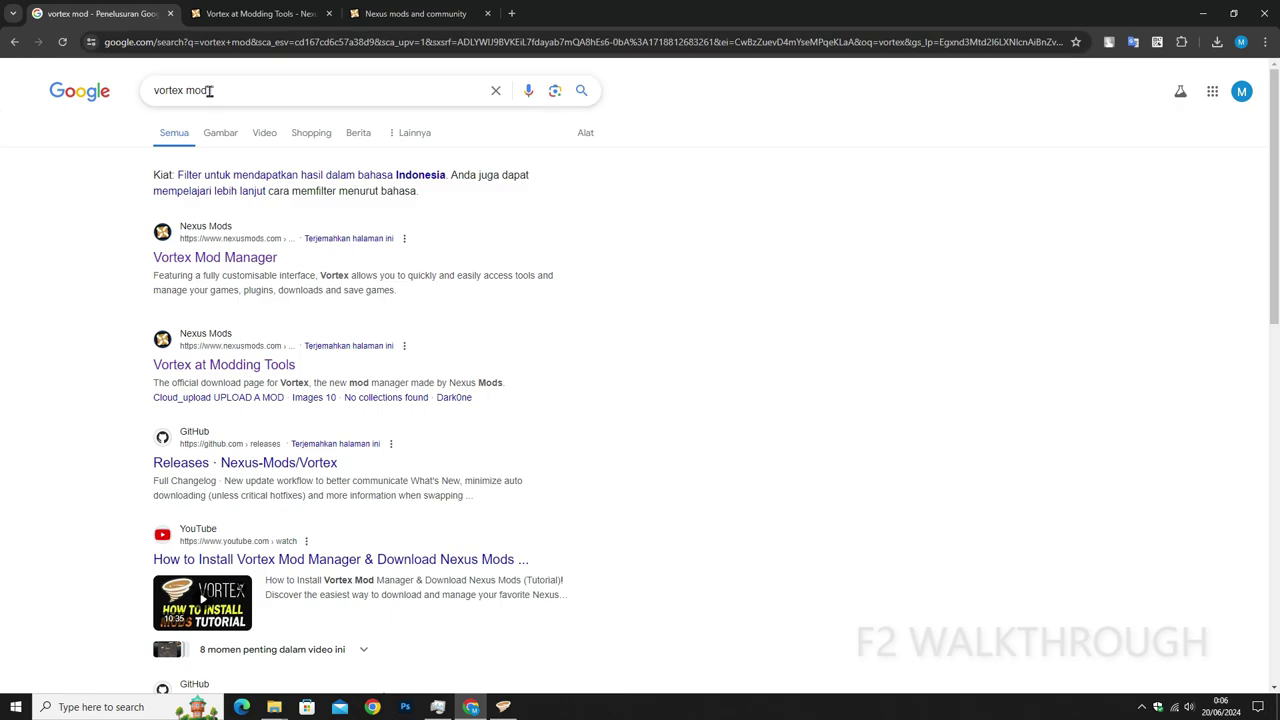
{"action": "triple_click", "coordinate": [210, 91]}
{"action": "type", "text": "sk"}
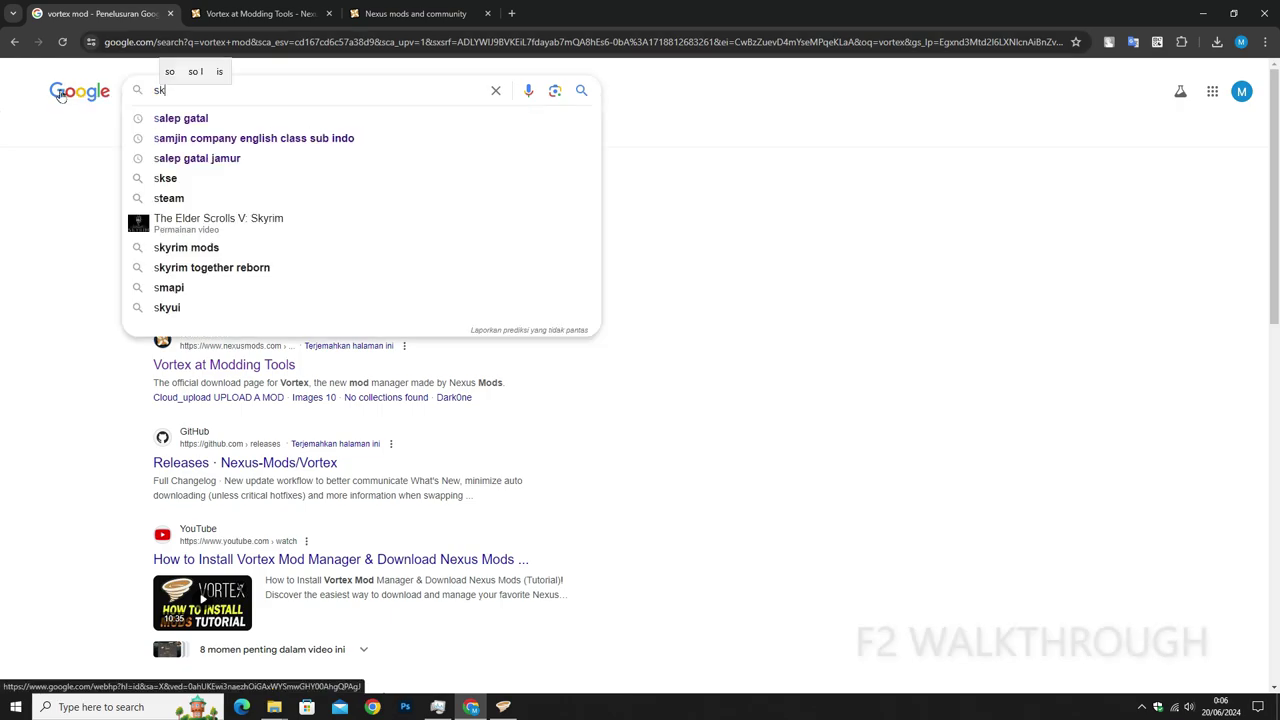
{"action": "type", "text": "se"}
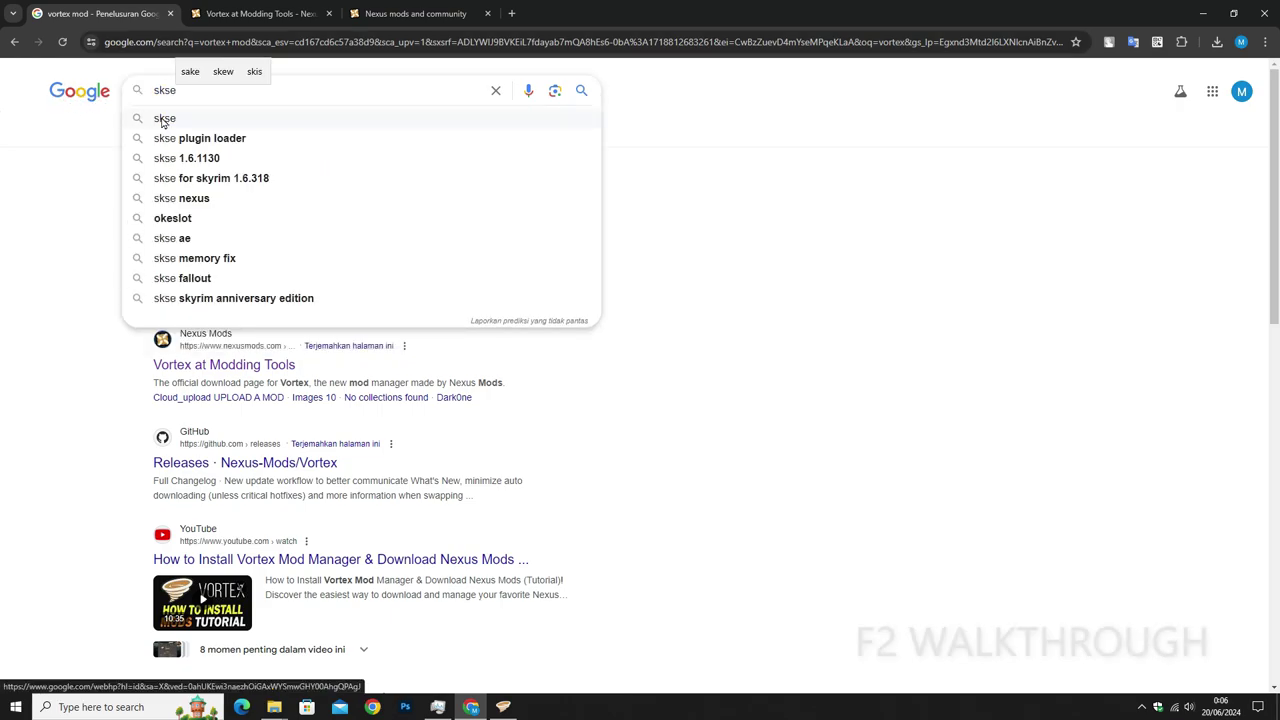
{"action": "left_click", "coordinate": [163, 119]}
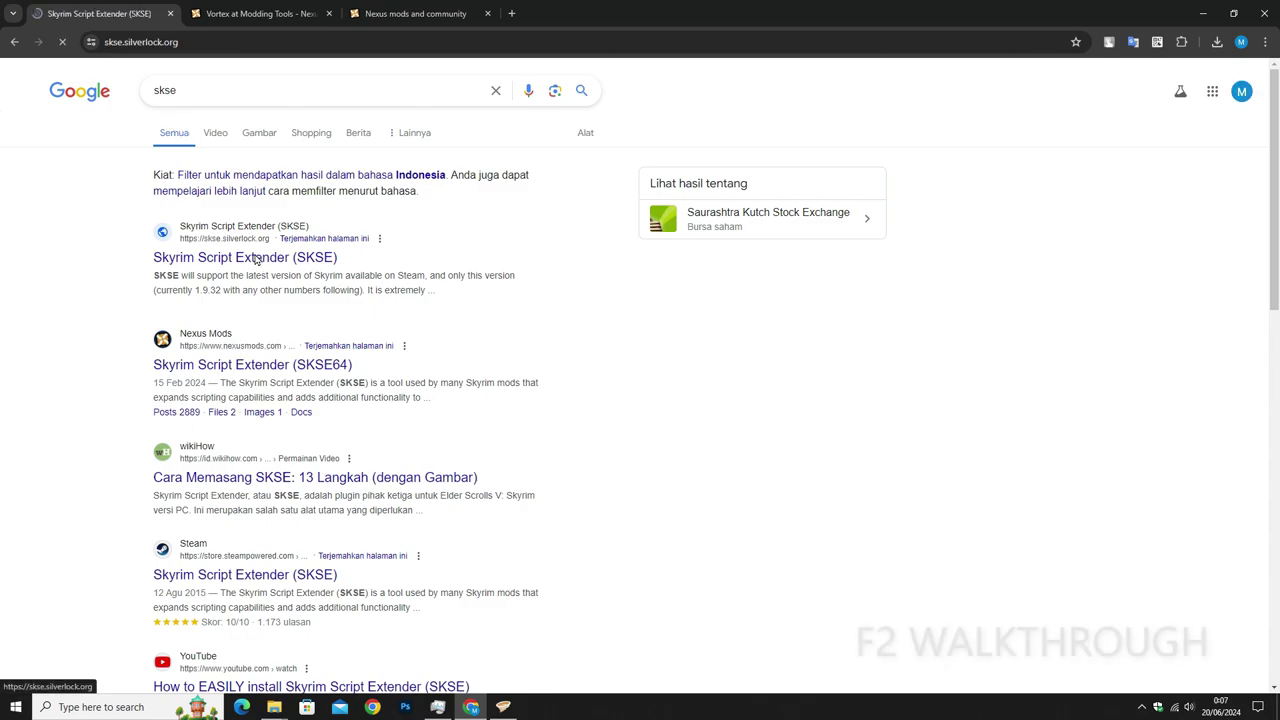
{"action": "left_click", "coordinate": [332, 14]}
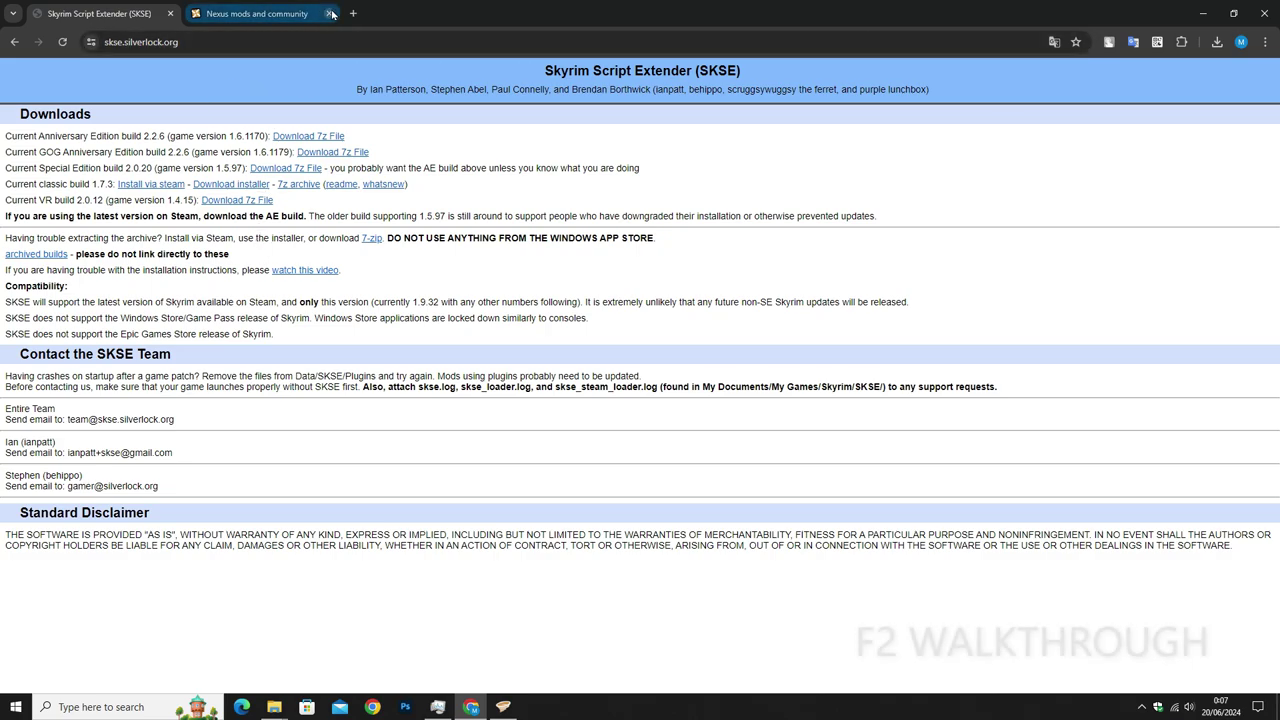
{"action": "left_click", "coordinate": [332, 14]}
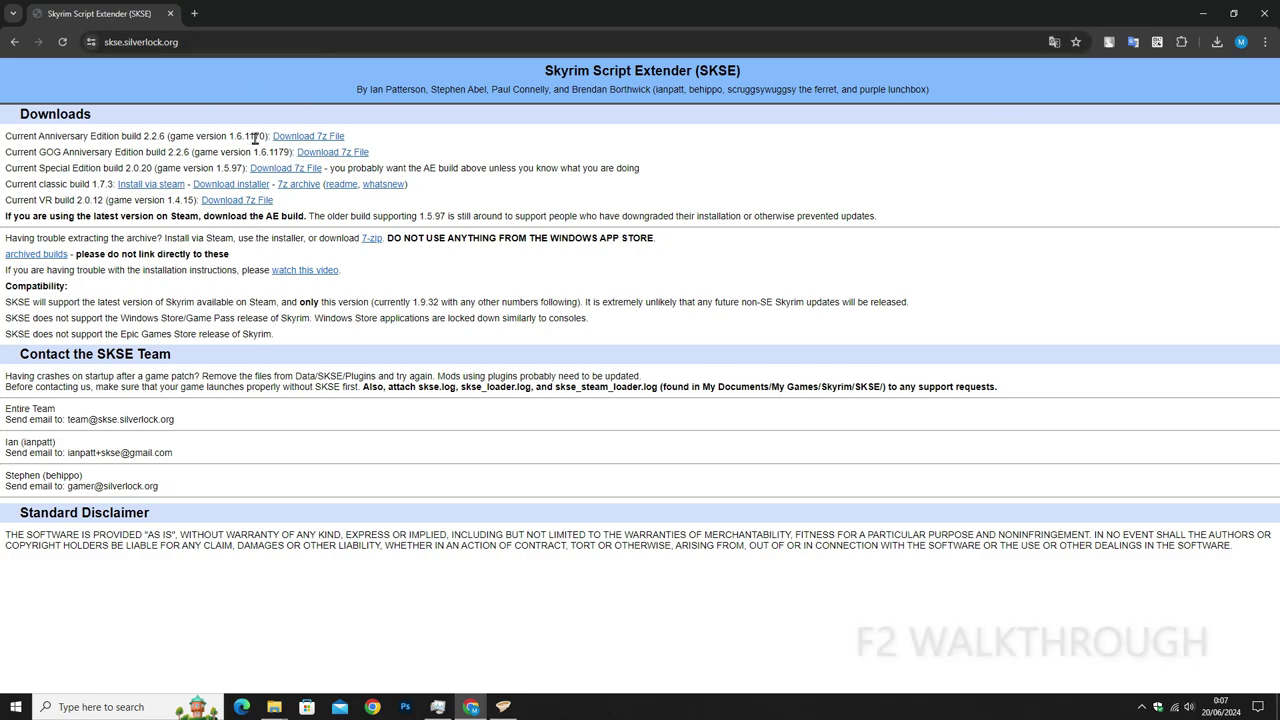
Step: Check the product version of SkyrimSE in the file properties from The Elder Scrolls V Skyrim folder
{"action": "mouse_move", "coordinate": [274, 707]}
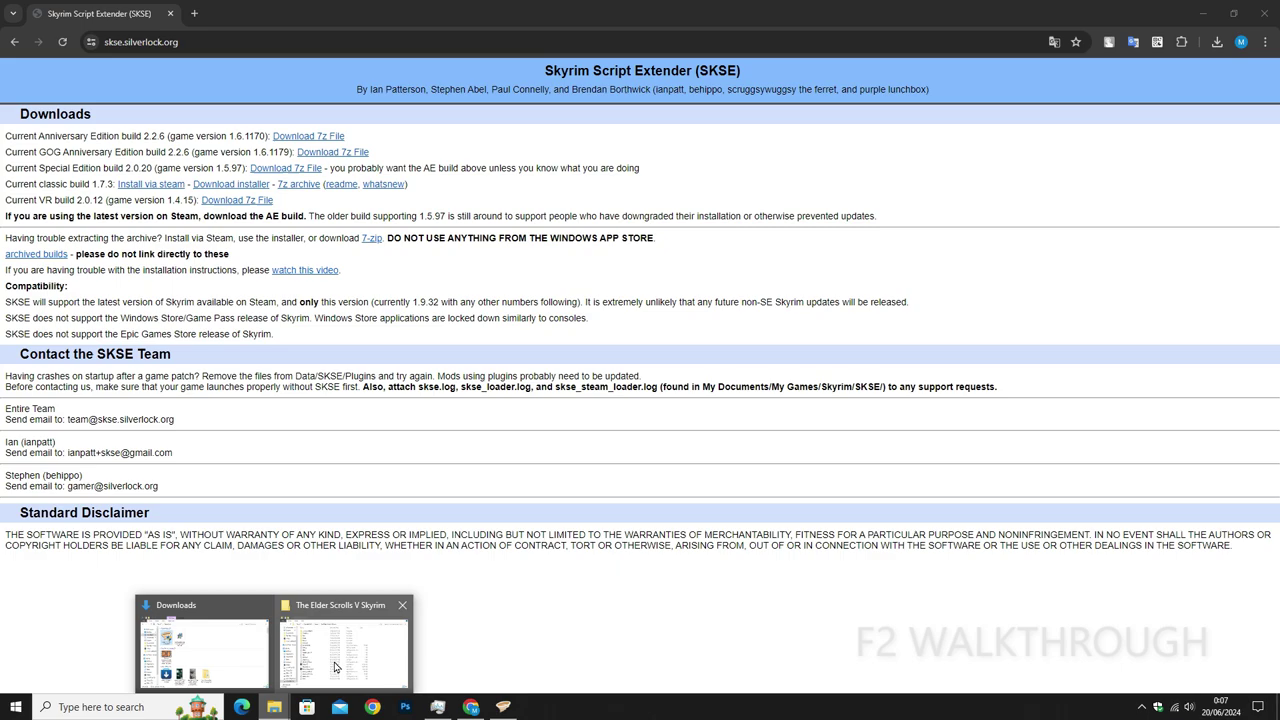
{"action": "left_click", "coordinate": [389, 628]}
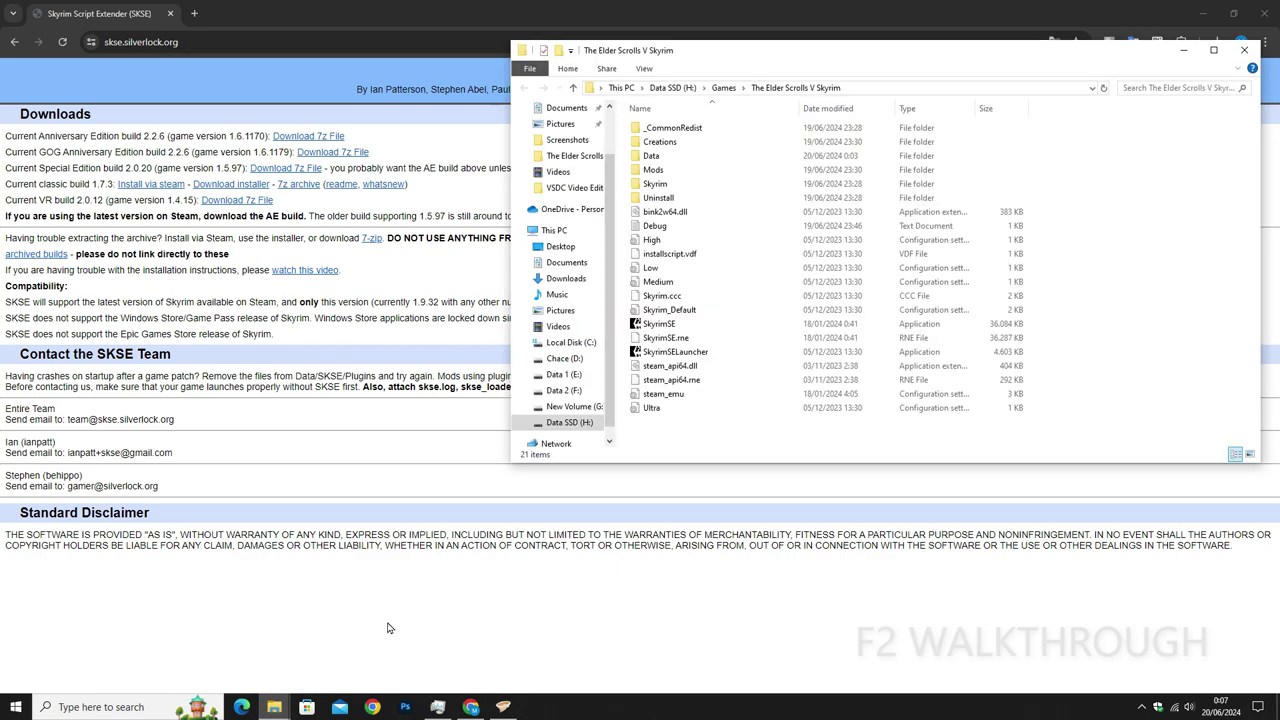
{"action": "left_click", "coordinate": [720, 334]}
{"action": "right_click", "coordinate": [721, 328]}
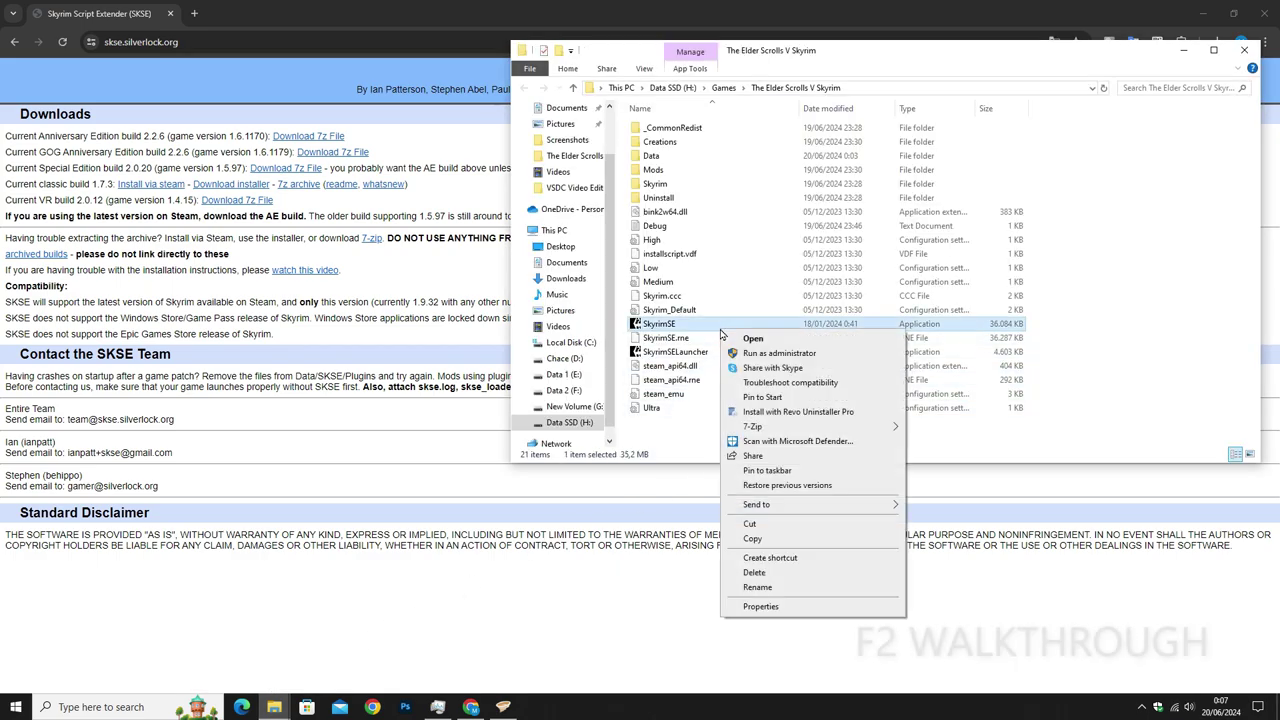
{"action": "left_click", "coordinate": [760, 606]}
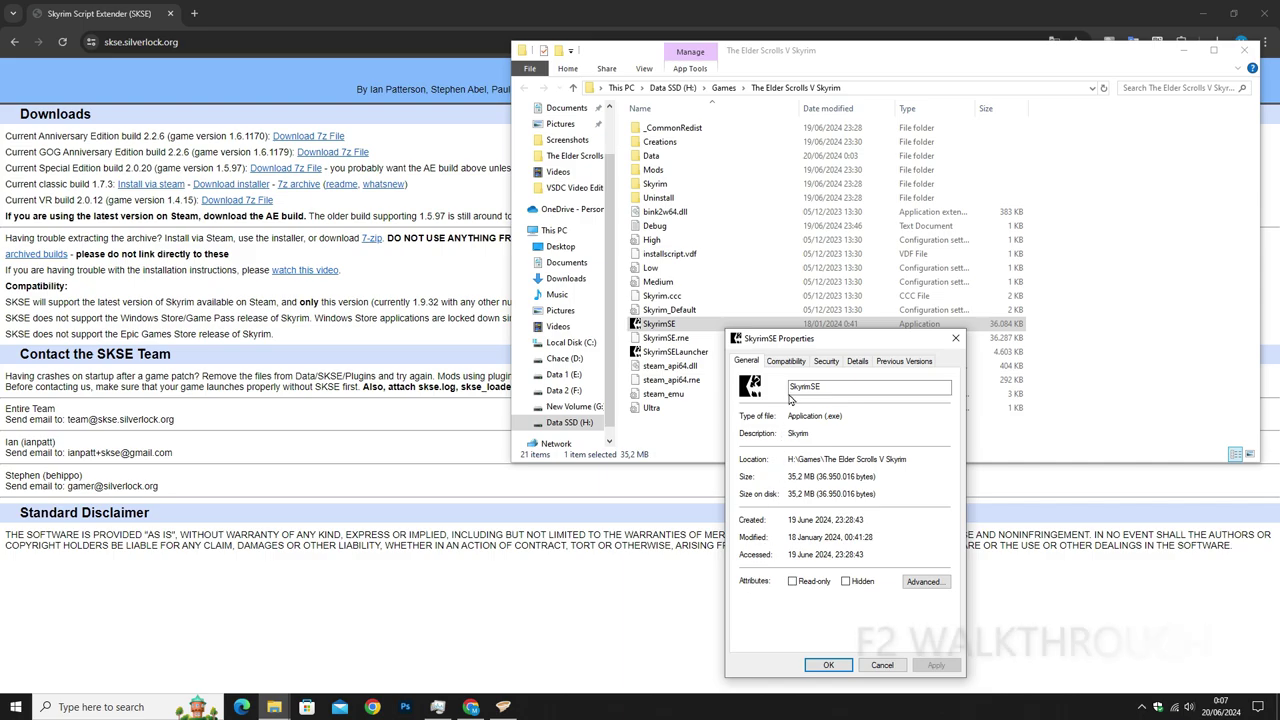
{"action": "left_click", "coordinate": [856, 362]}
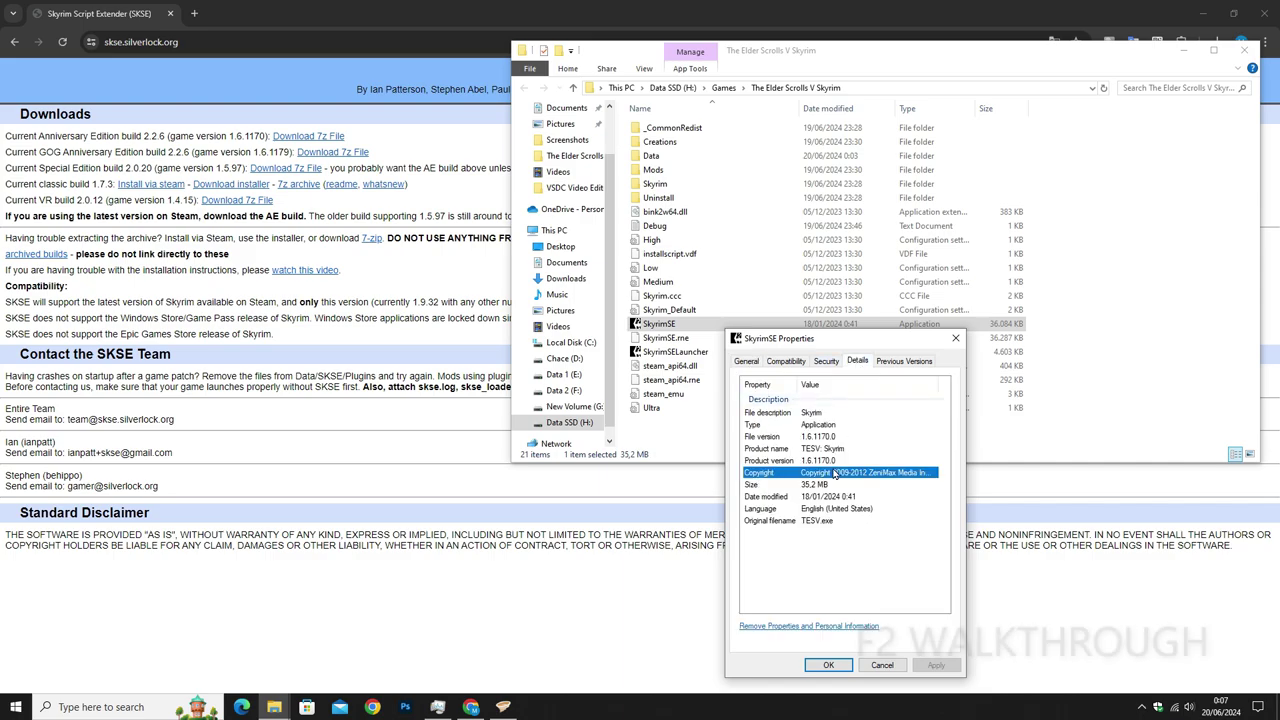
{"action": "left_click", "coordinate": [832, 461]}
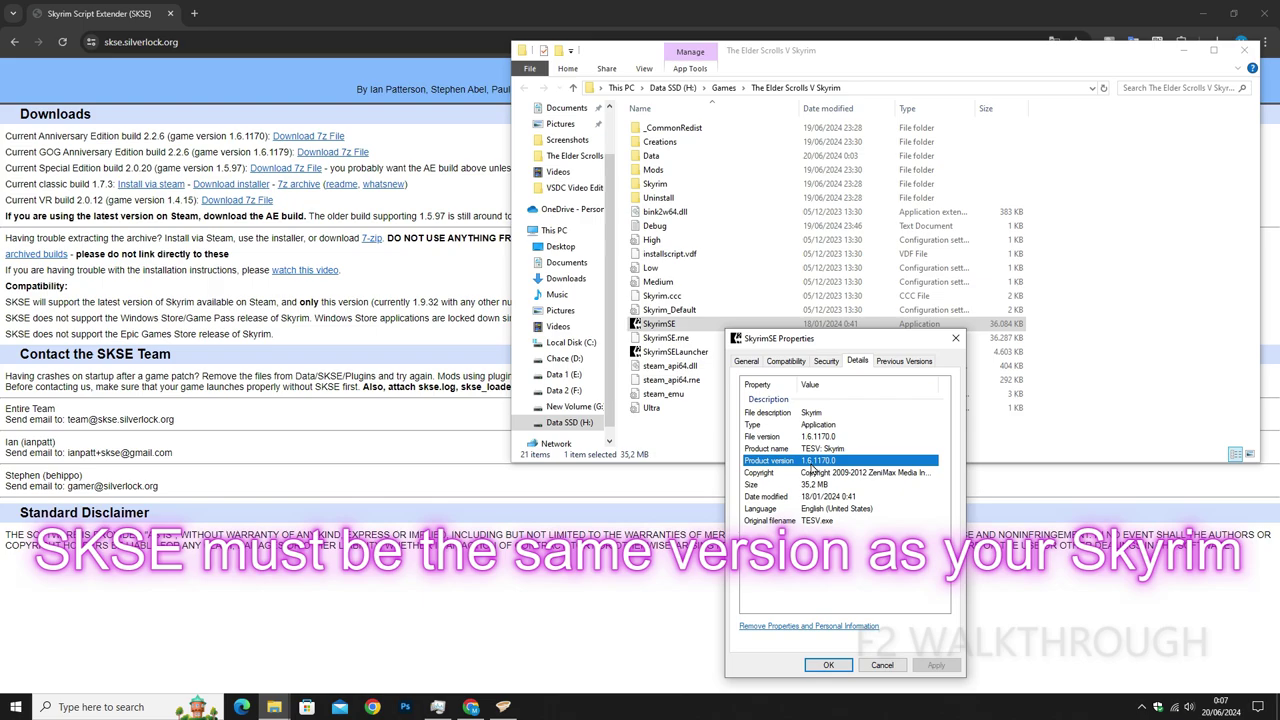
Step: Download the current Anniversary Edition build 2.2.6 of SKSE and open the skse64_2_02_06 folder inside the downloaded archive with 7-Zip
{"action": "left_click_drag", "start_coordinate": [248, 137], "coordinate": [232, 137]}
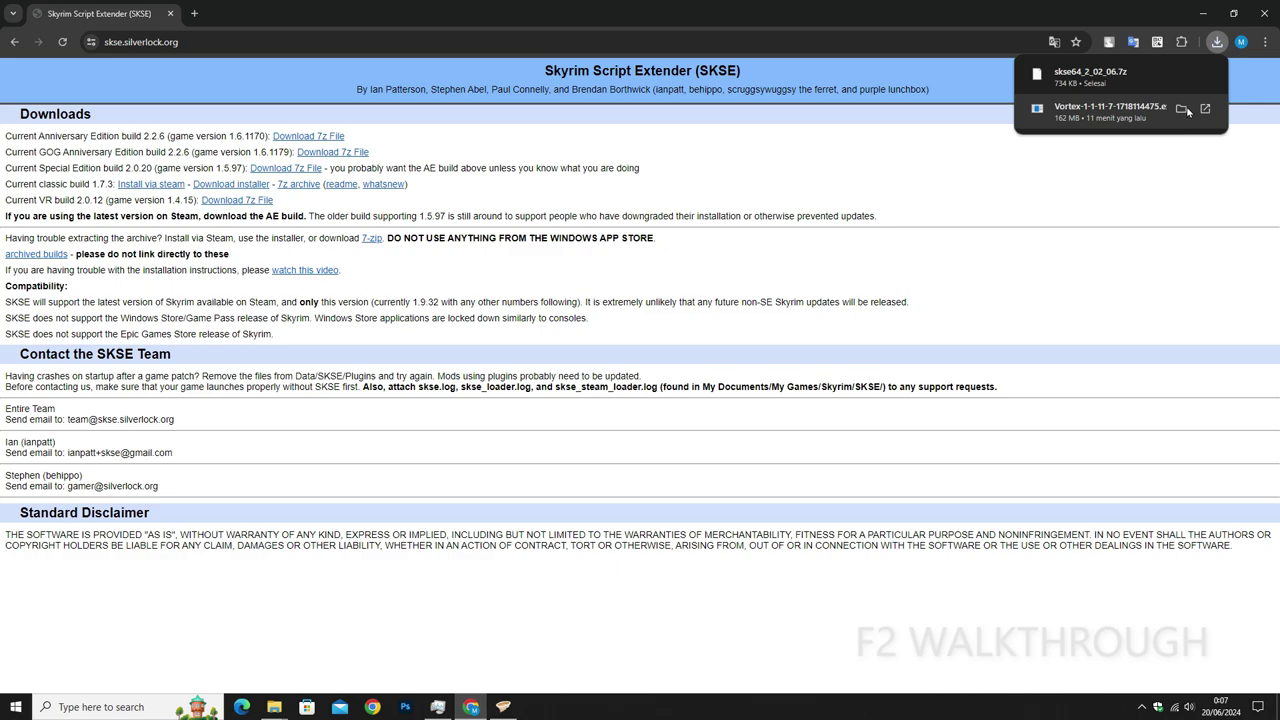
{"action": "left_click", "coordinate": [1180, 77]}
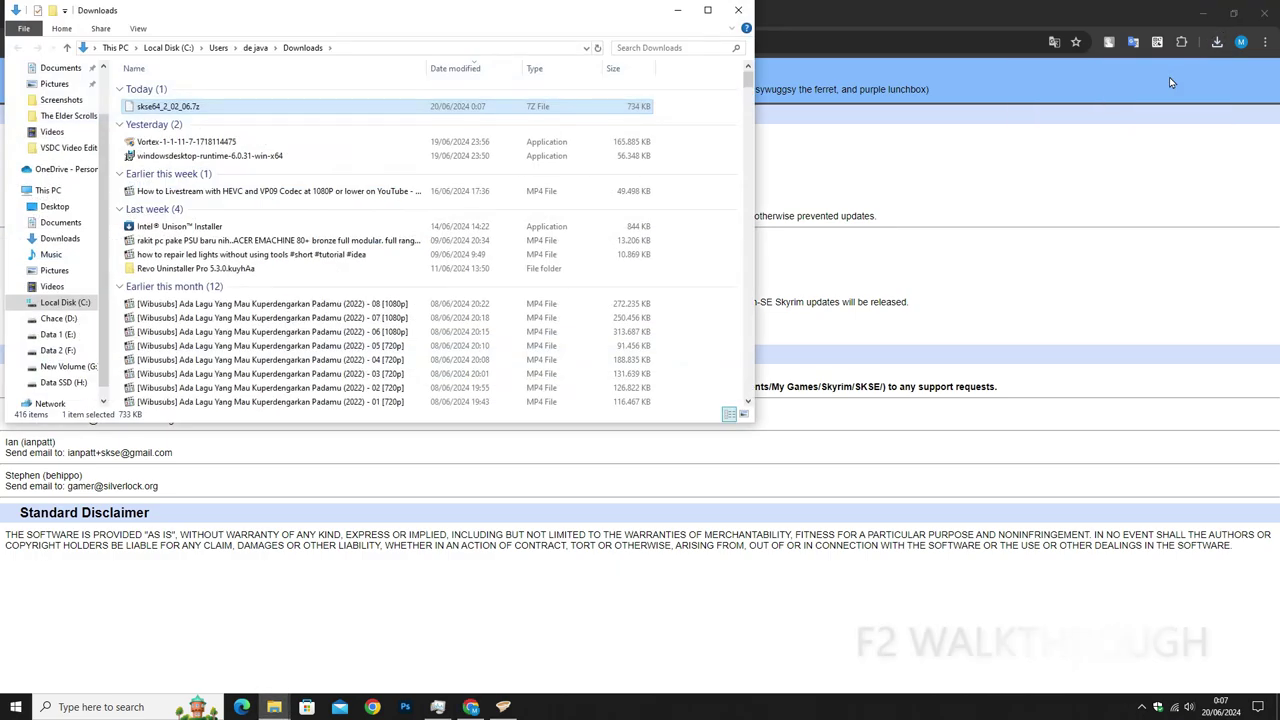
{"action": "right_click", "coordinate": [521, 110]}
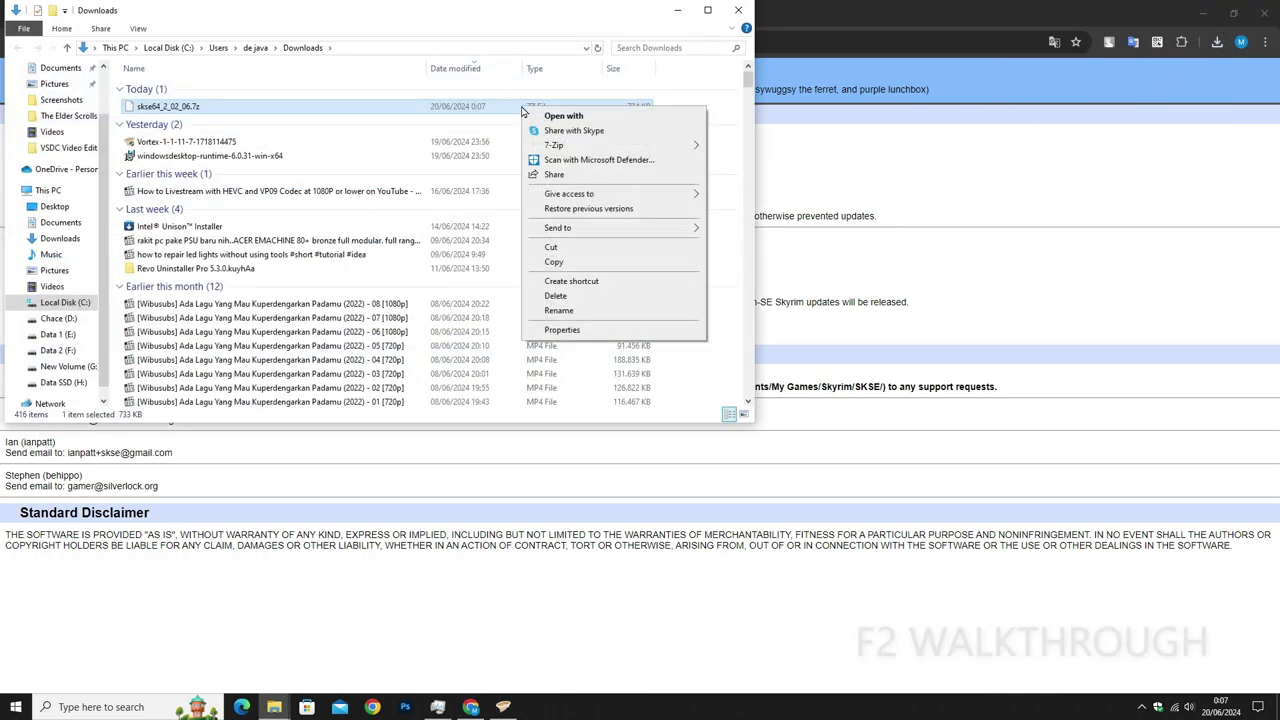
{"action": "mouse_move", "coordinate": [590, 145]}
{"action": "mouse_move", "coordinate": [790, 161]}
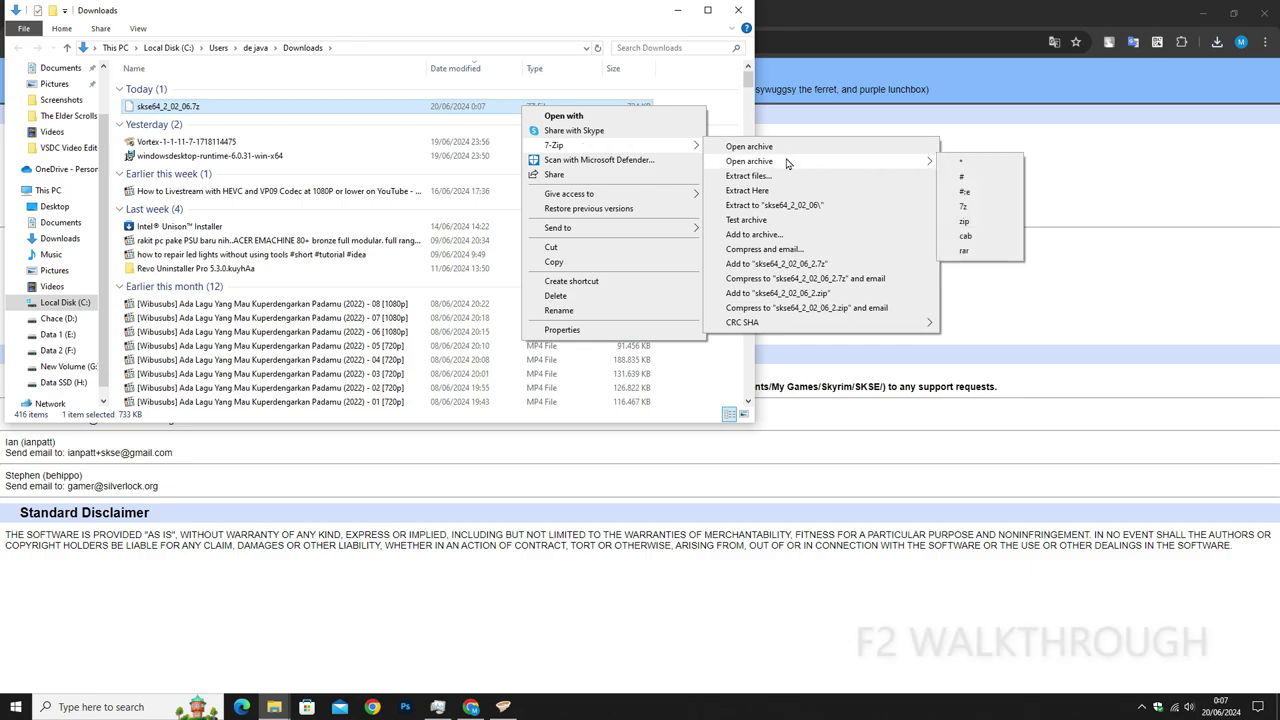
{"action": "left_click", "coordinate": [951, 165]}
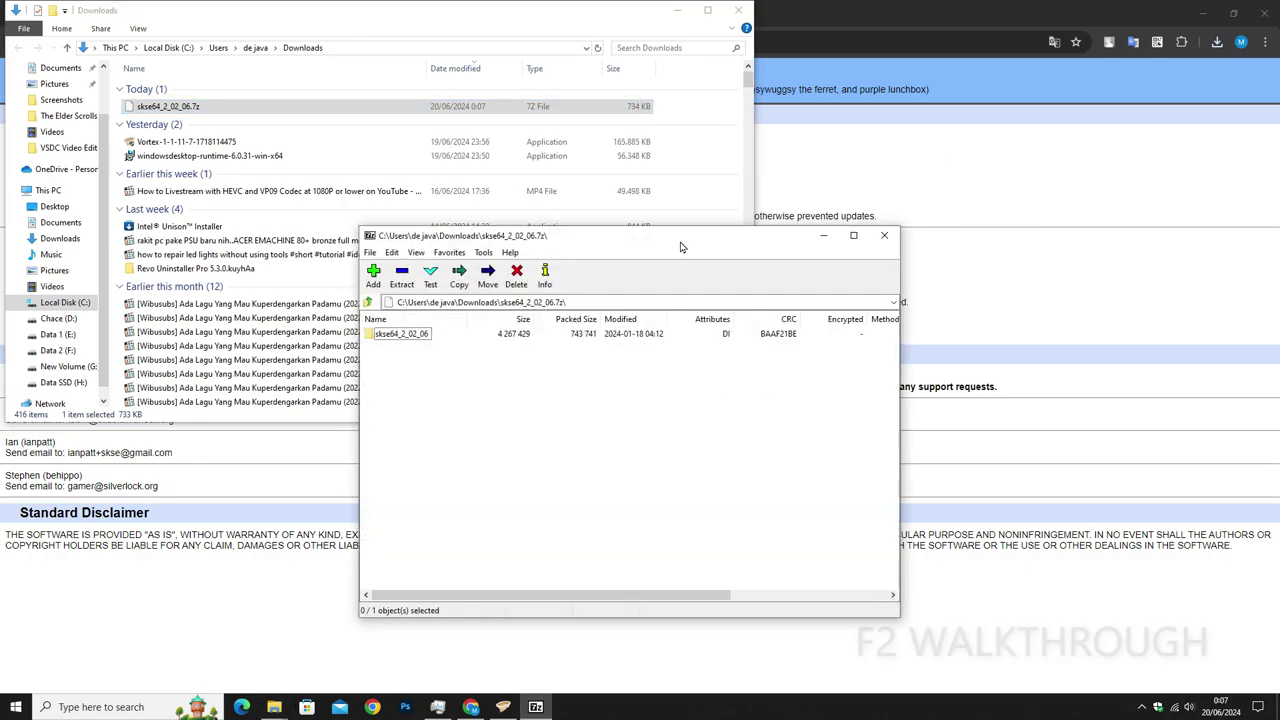
{"action": "left_click_drag", "start_coordinate": [663, 243], "coordinate": [861, 168]}
{"action": "double_click", "coordinate": [600, 259]}
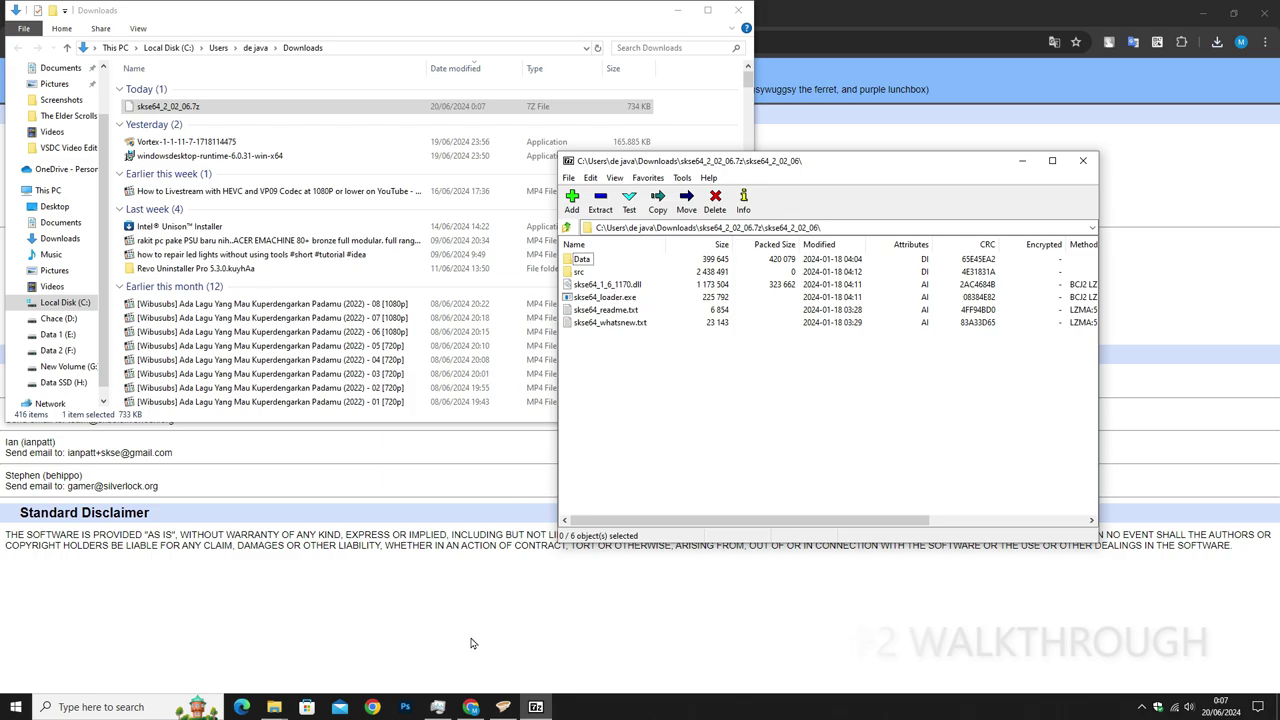
Step: Close the SkyrimSE properties window
{"action": "left_click", "coordinate": [281, 707]}
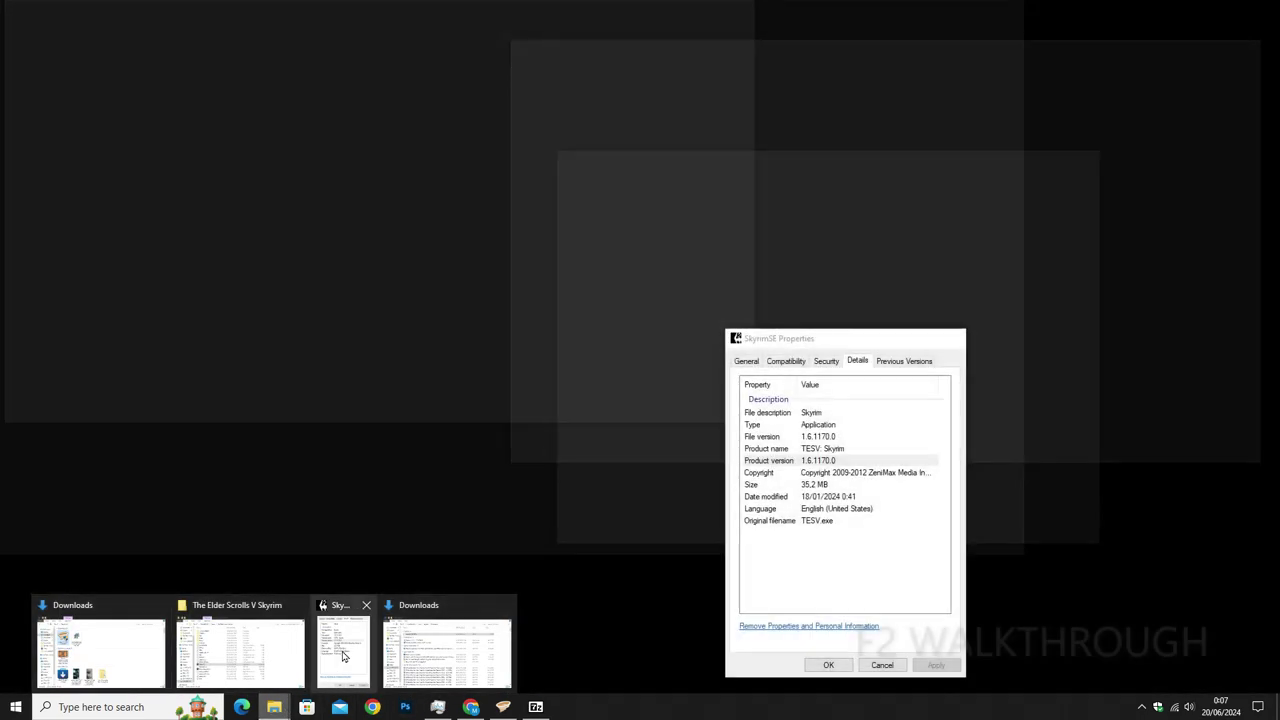
{"action": "left_click", "coordinate": [343, 650]}
{"action": "left_click", "coordinate": [954, 340]}
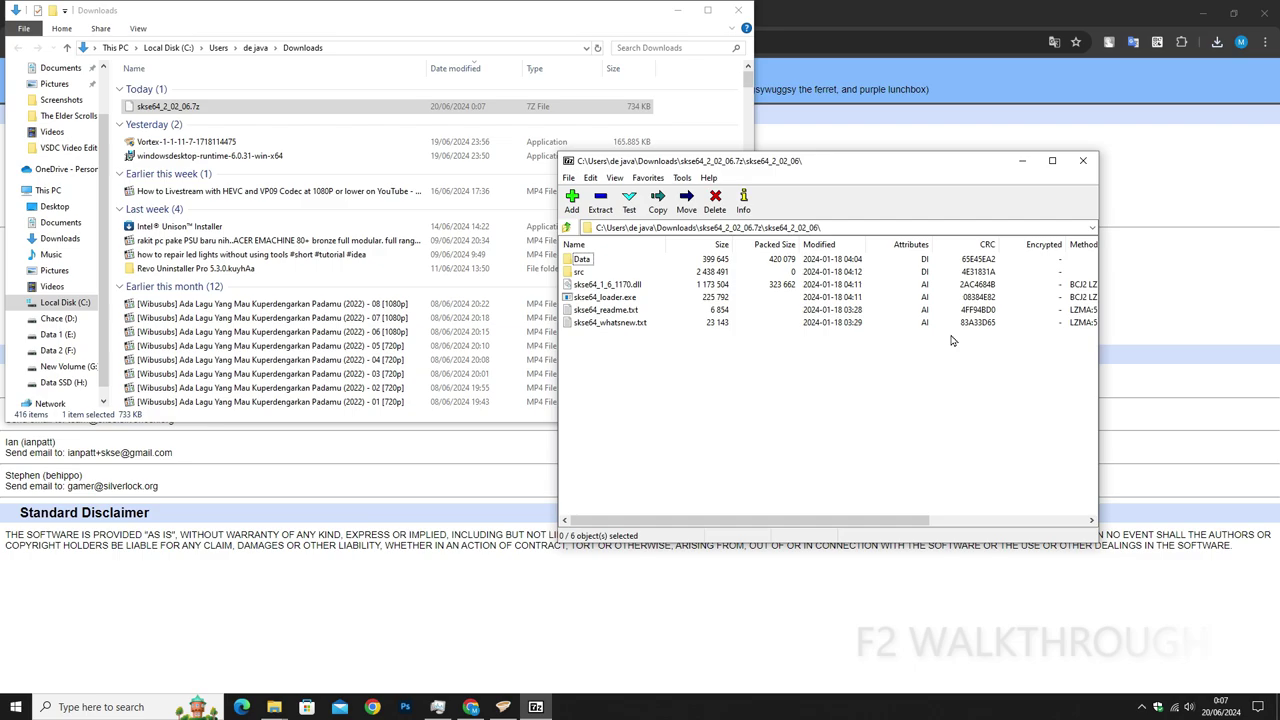
Step: Extract everything in the archive's skse64_2_02_06 folder into H:\Games\The Elder Scrolls V Skyrim and refresh the game folder
{"action": "left_click", "coordinate": [279, 707]}
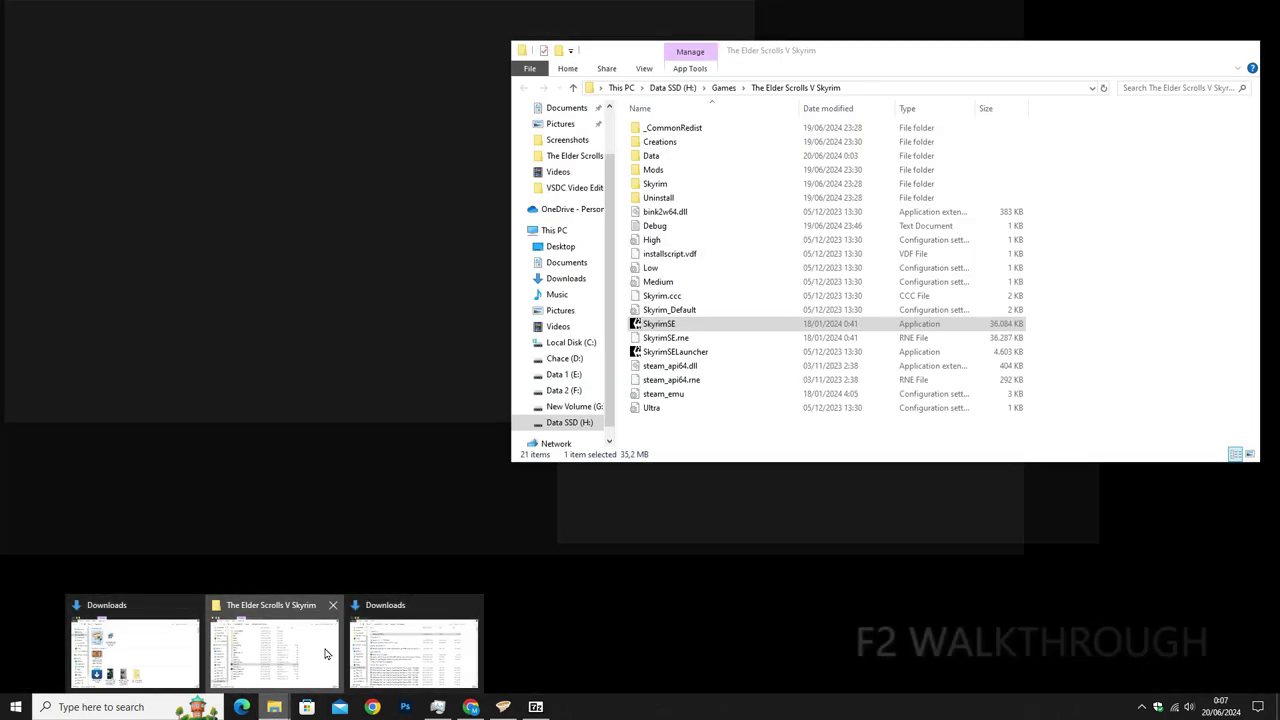
{"action": "left_click", "coordinate": [274, 648]}
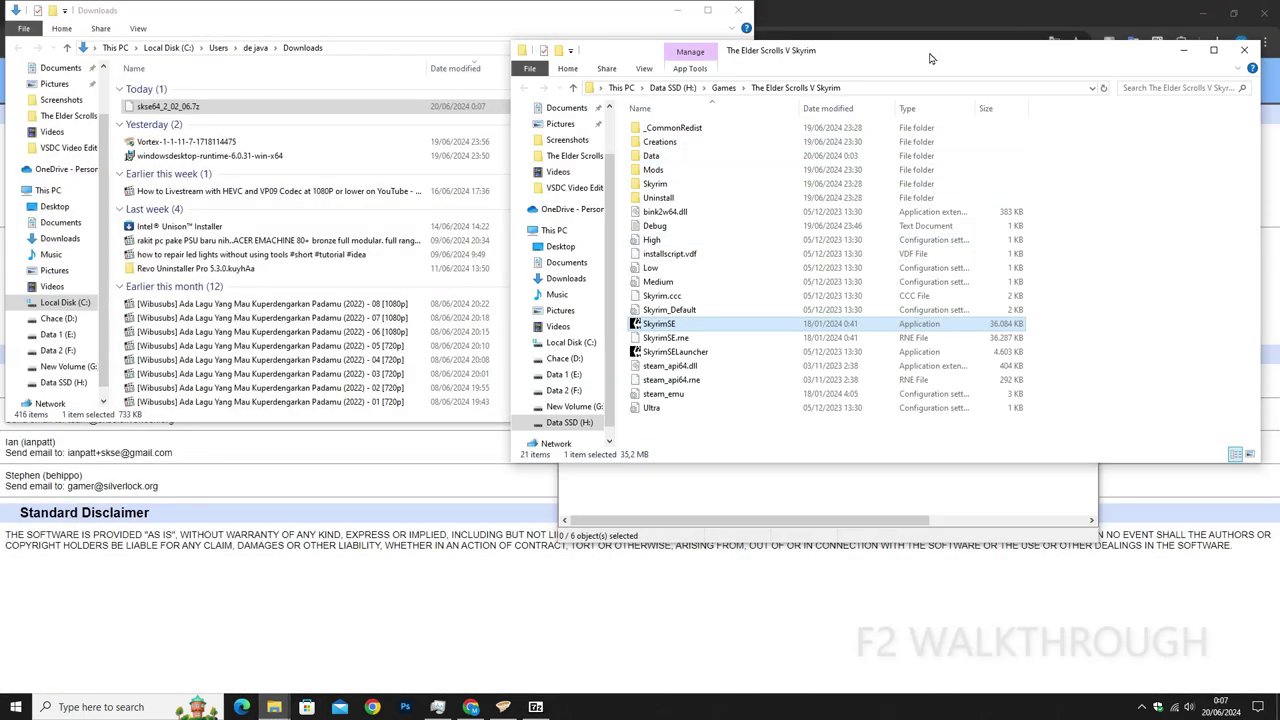
{"action": "left_click_drag", "start_coordinate": [932, 60], "coordinate": [622, 66]}
{"action": "left_click", "coordinate": [965, 151]}
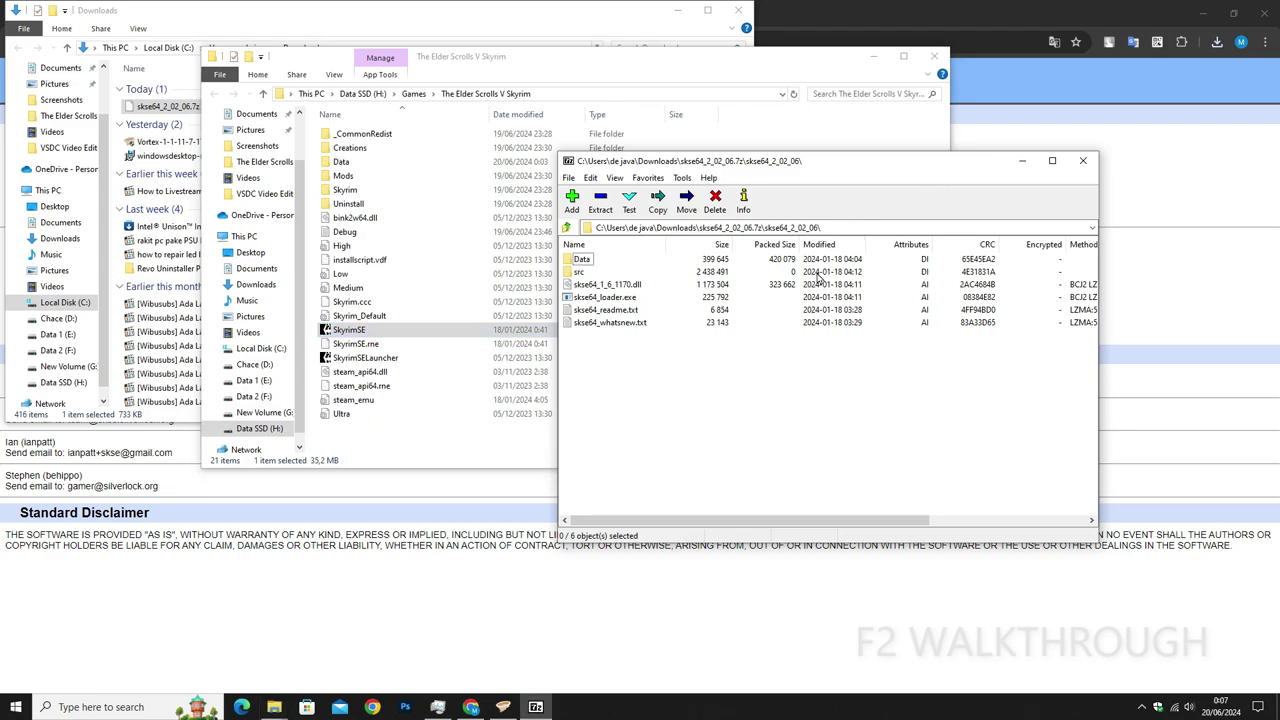
{"action": "left_click_drag", "start_coordinate": [671, 355], "coordinate": [587, 267]}
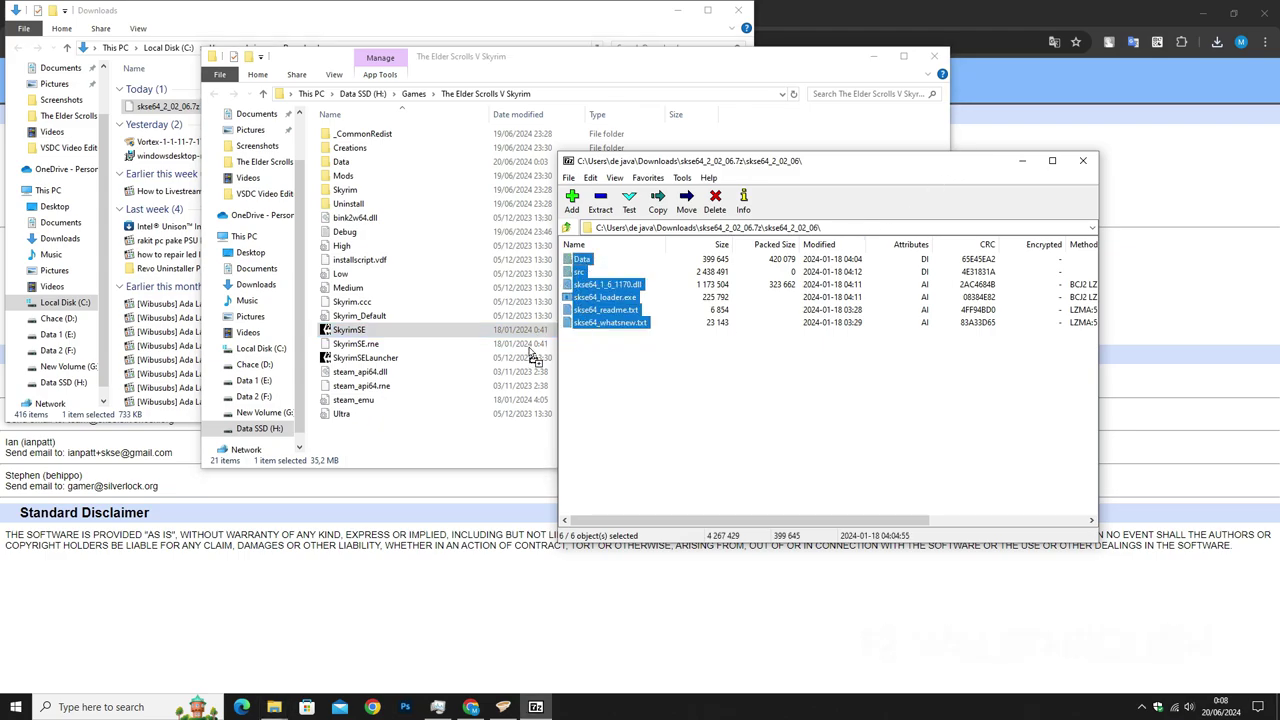
{"action": "left_click_drag", "start_coordinate": [470, 432], "coordinate": [467, 424]}
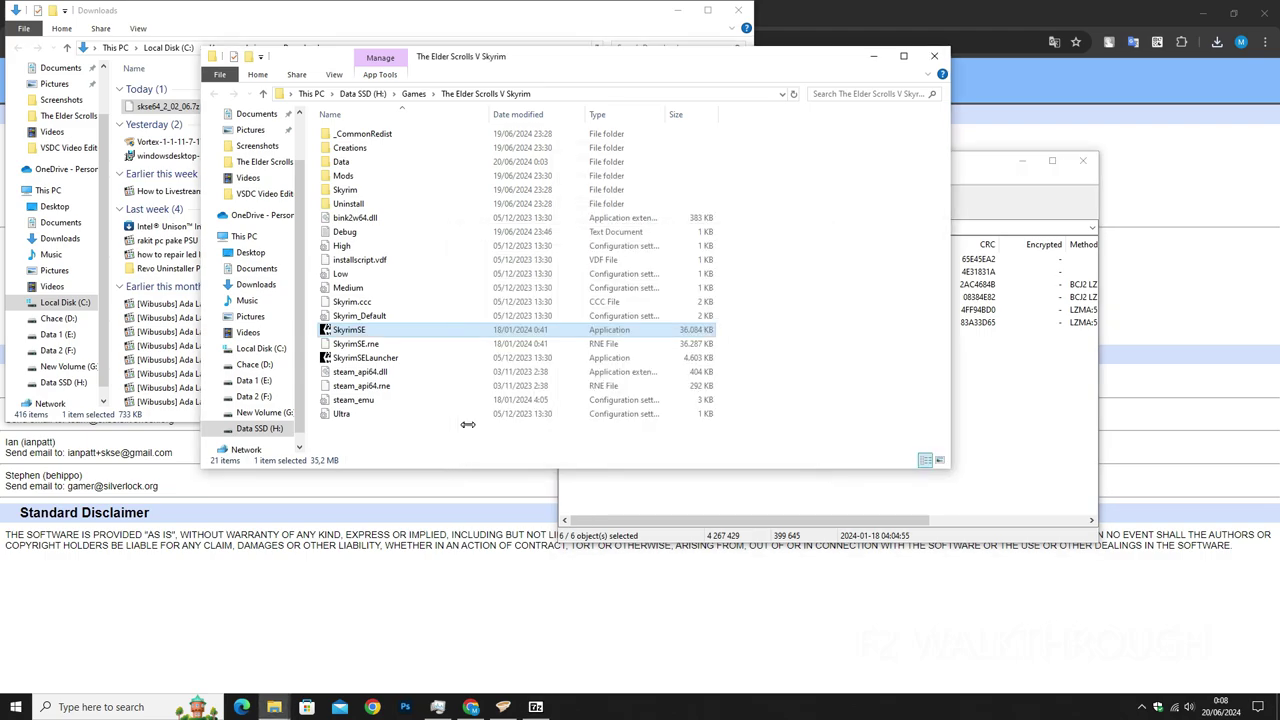
{"action": "right_click", "coordinate": [836, 285]}
{"action": "left_click", "coordinate": [851, 333]}
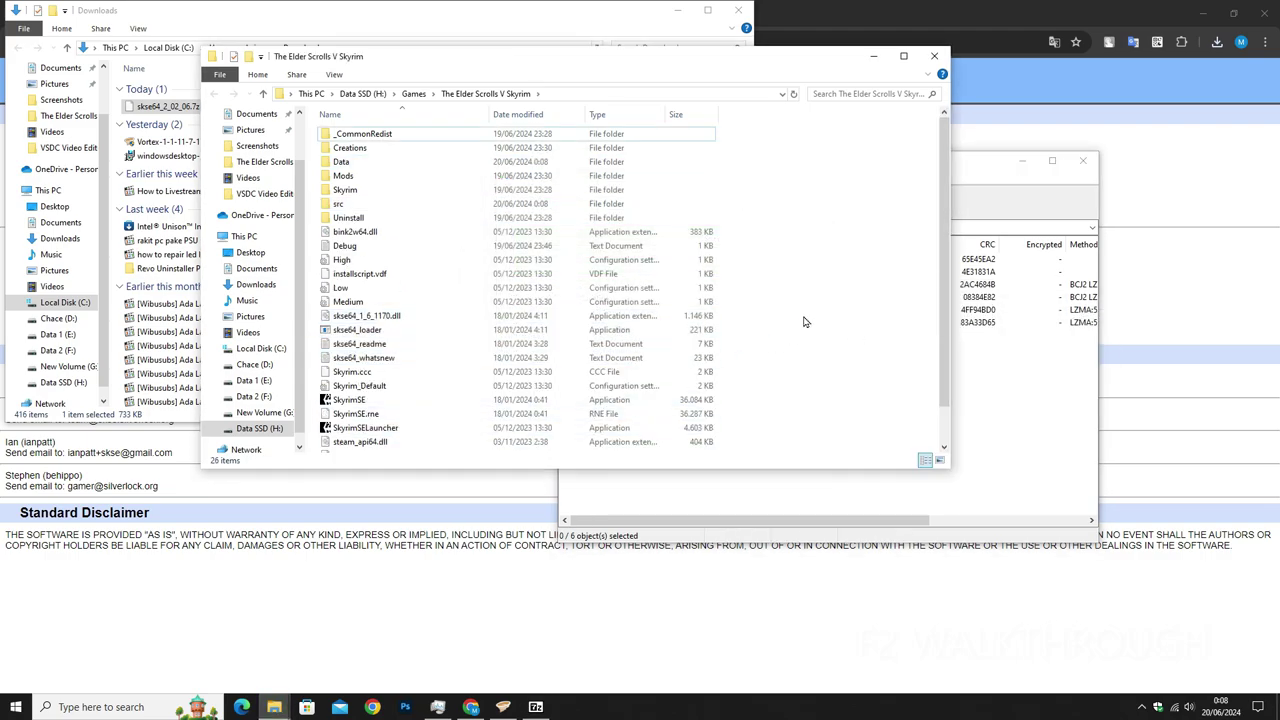
Step: Set skse64_loader in the game folder to run as an administrator and apply the compatibility change
{"action": "left_click", "coordinate": [494, 336]}
{"action": "right_click", "coordinate": [494, 336]}
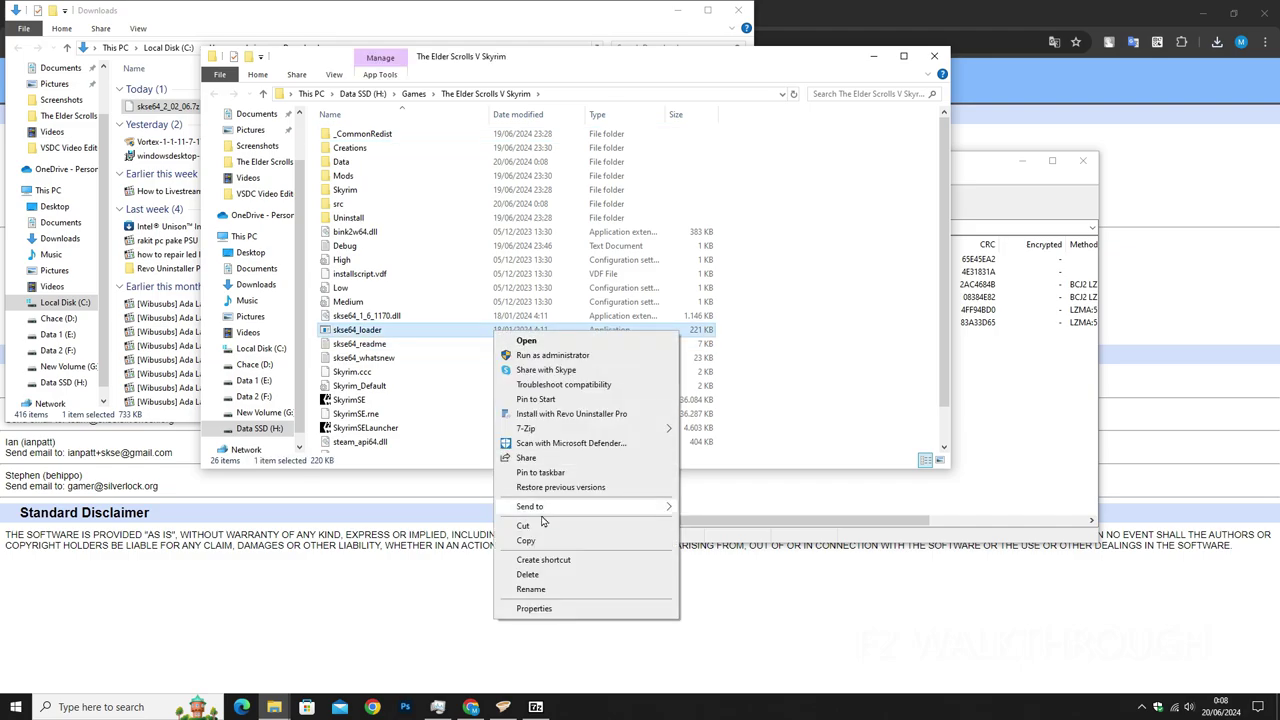
{"action": "left_click", "coordinate": [531, 609]}
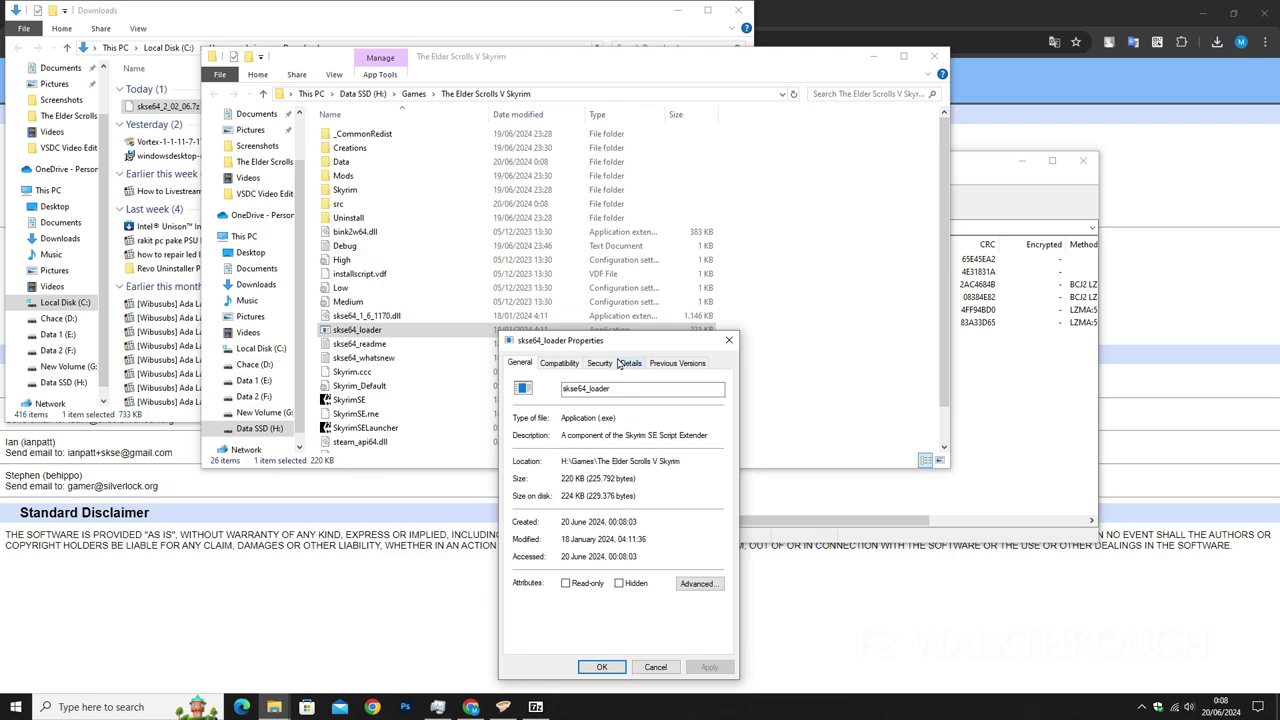
{"action": "left_click", "coordinate": [560, 363]}
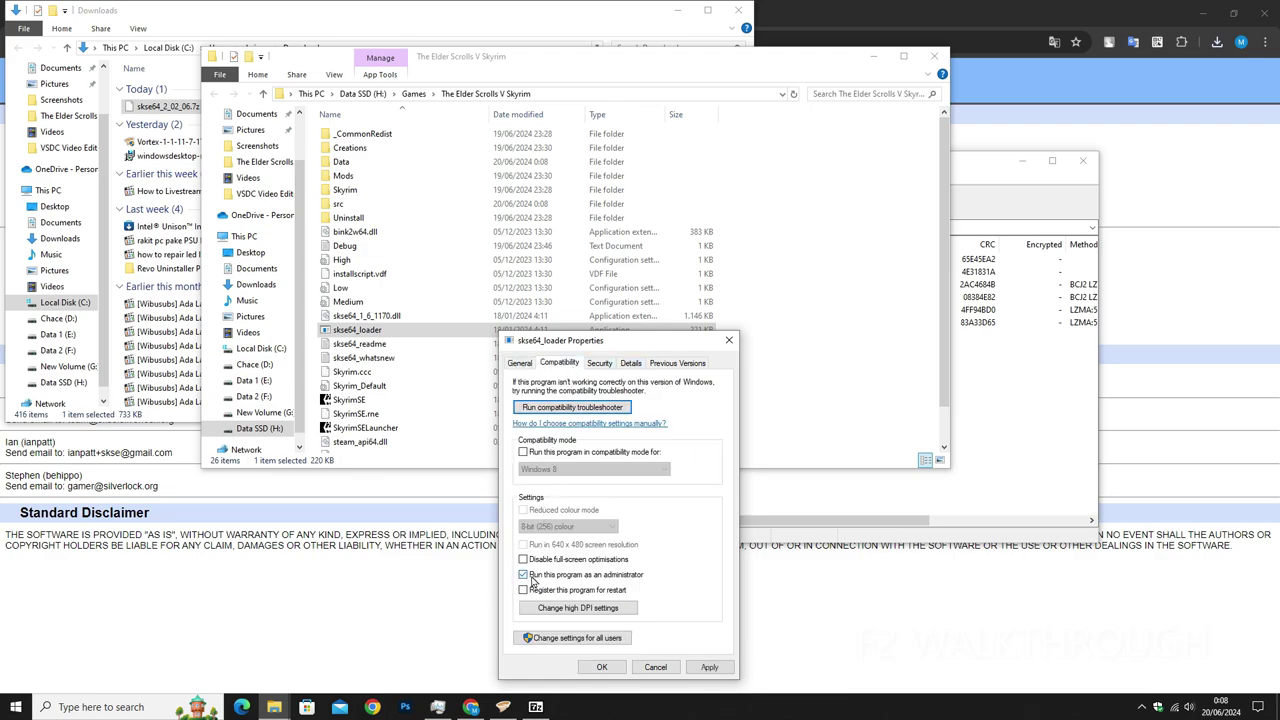
{"action": "left_click", "coordinate": [720, 670]}
{"action": "left_click", "coordinate": [603, 667]}
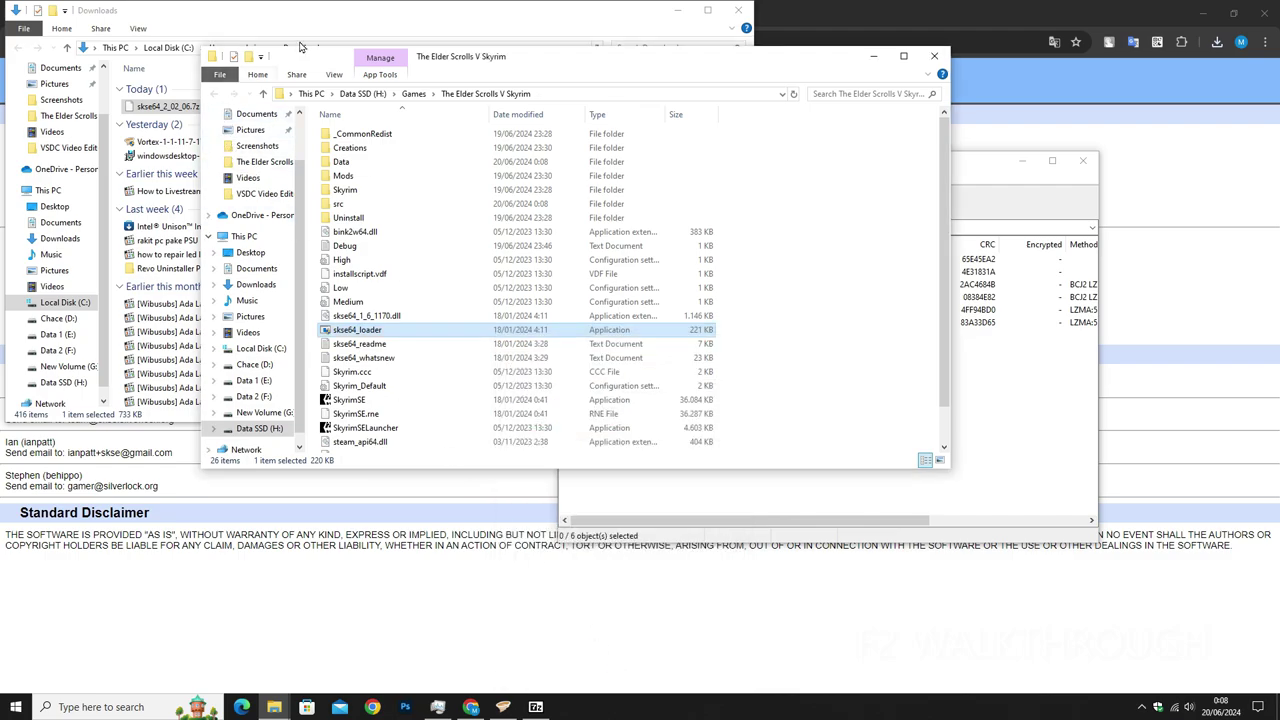
Step: Clear the Downloads and browser windows out of the way, set the game folder aside and switch to Vortex
{"action": "left_click", "coordinate": [735, 12]}
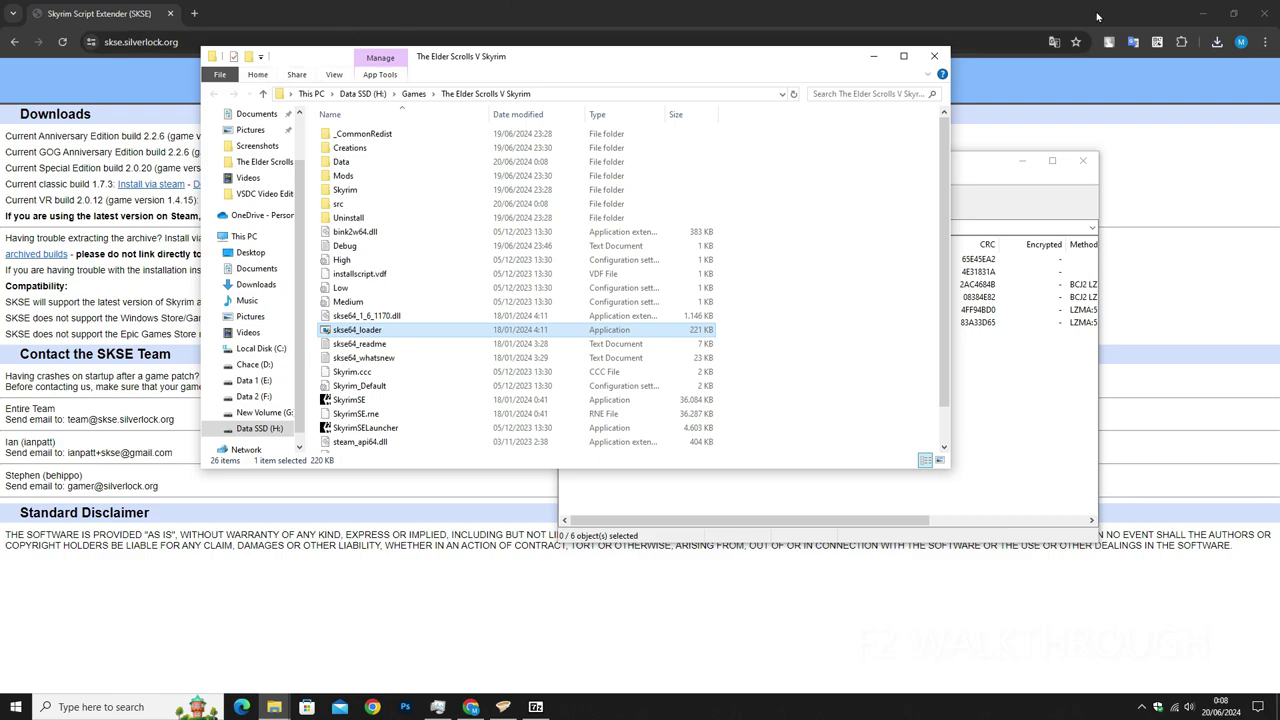
{"action": "left_click", "coordinate": [1203, 13]}
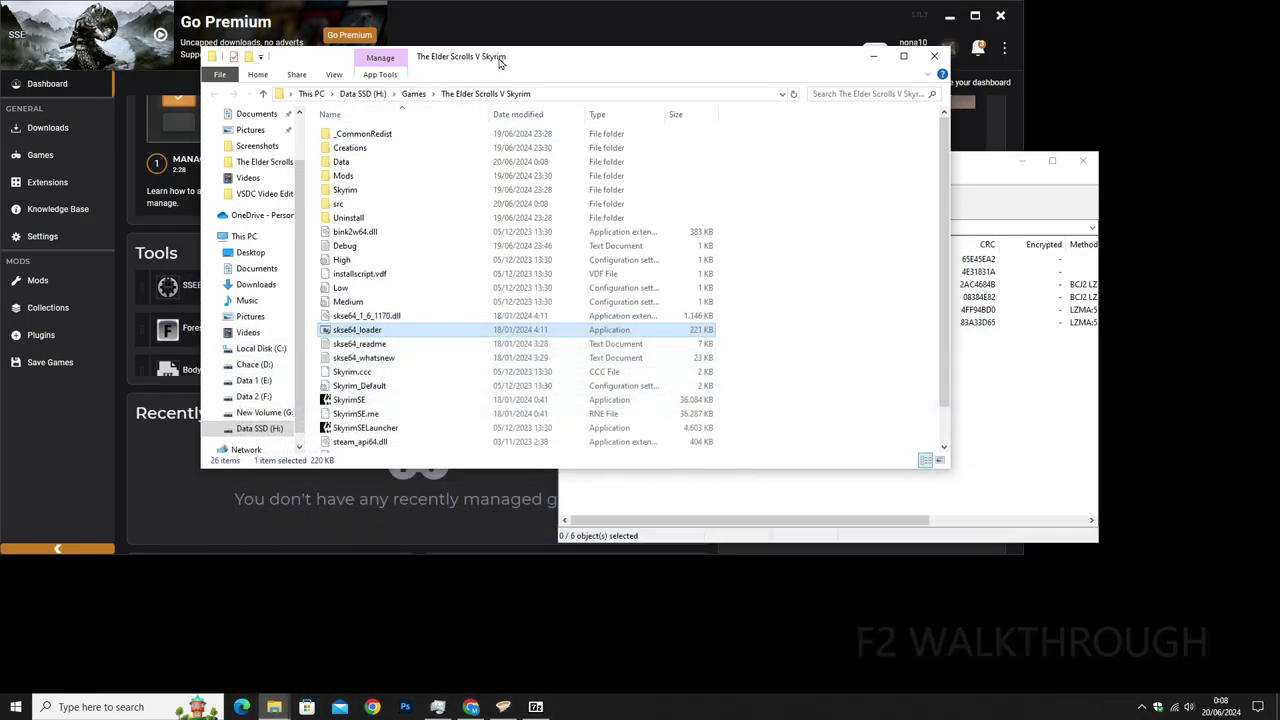
{"action": "left_click_drag", "start_coordinate": [500, 62], "coordinate": [818, 90]}
{"action": "left_click", "coordinate": [658, 26]}
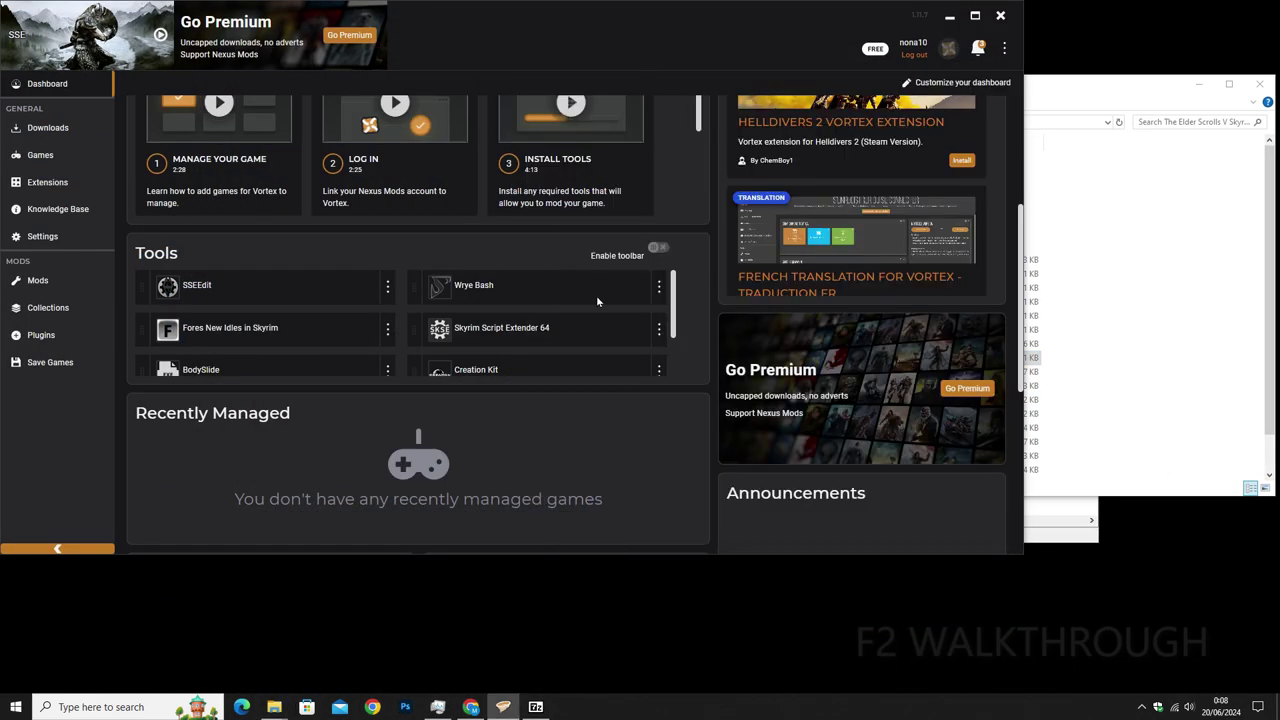
Step: Set the Skyrim Script Extender 64 tool's target to H:\Games\The Elder Scrolls V Skyrim\skse64_loader.exe and save the tool
{"action": "left_click", "coordinate": [660, 335]}
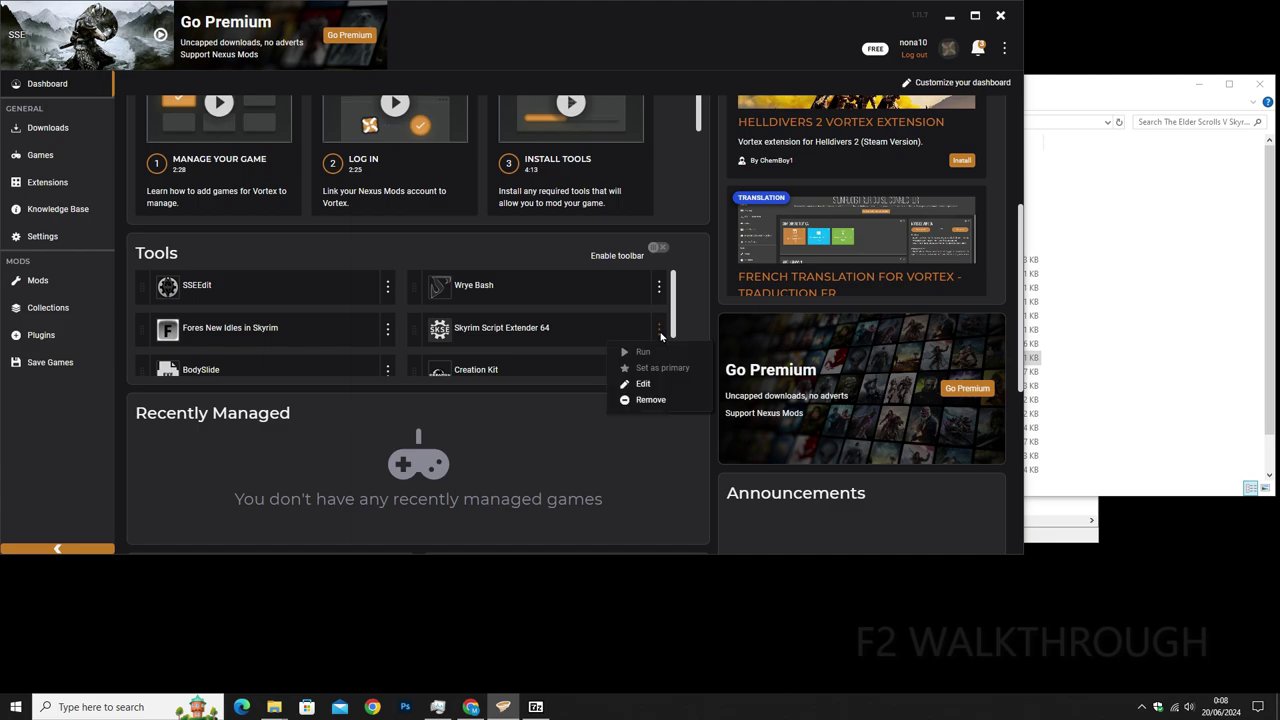
{"action": "left_click", "coordinate": [648, 387]}
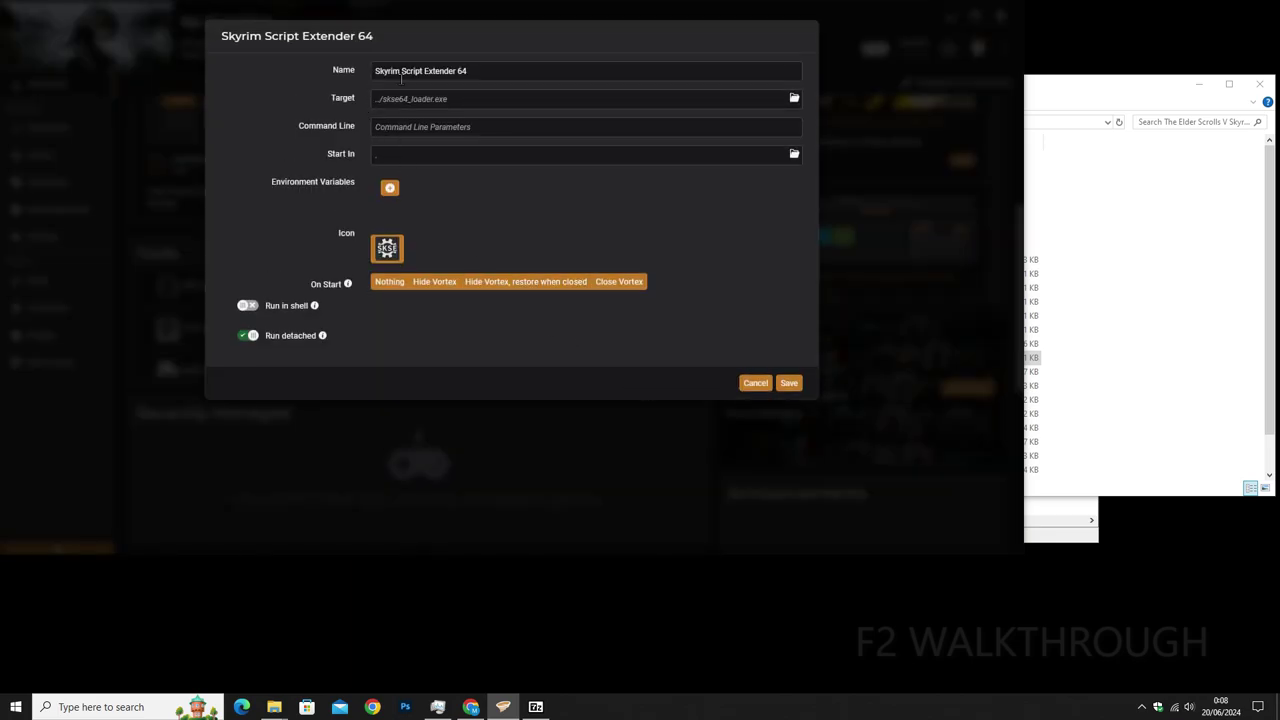
{"action": "left_click", "coordinate": [647, 97]}
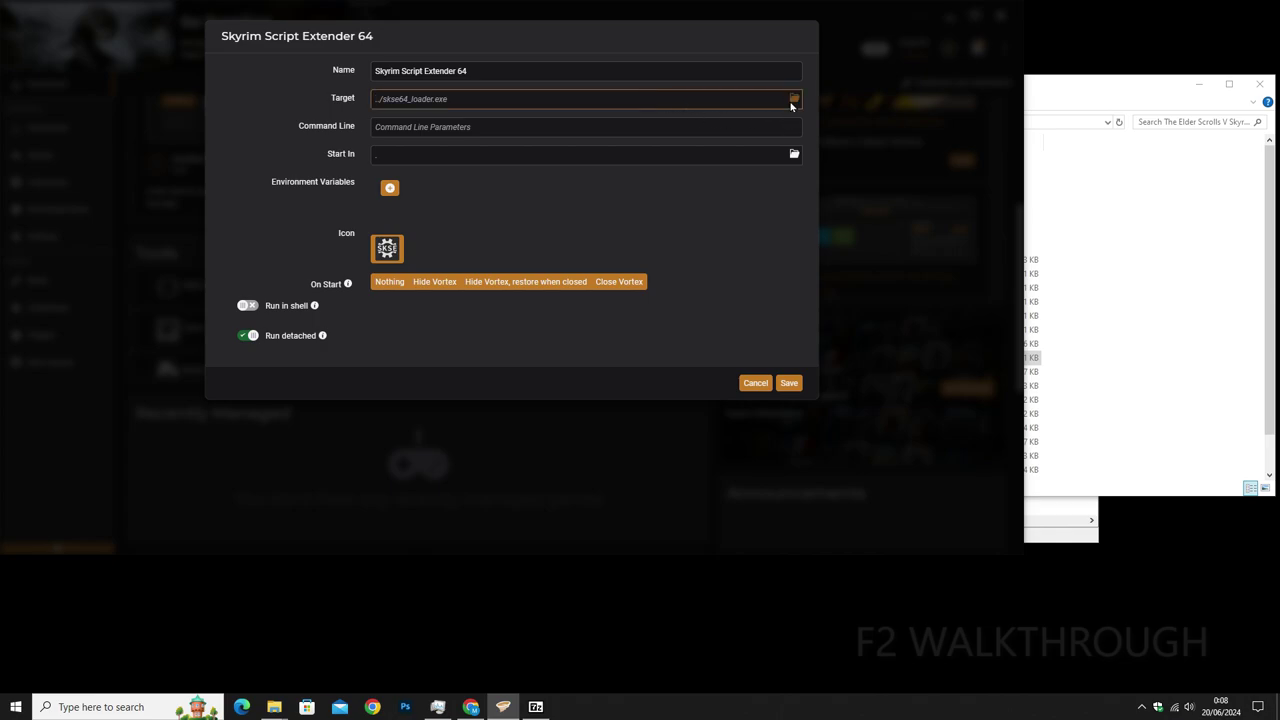
{"action": "left_click", "coordinate": [793, 100]}
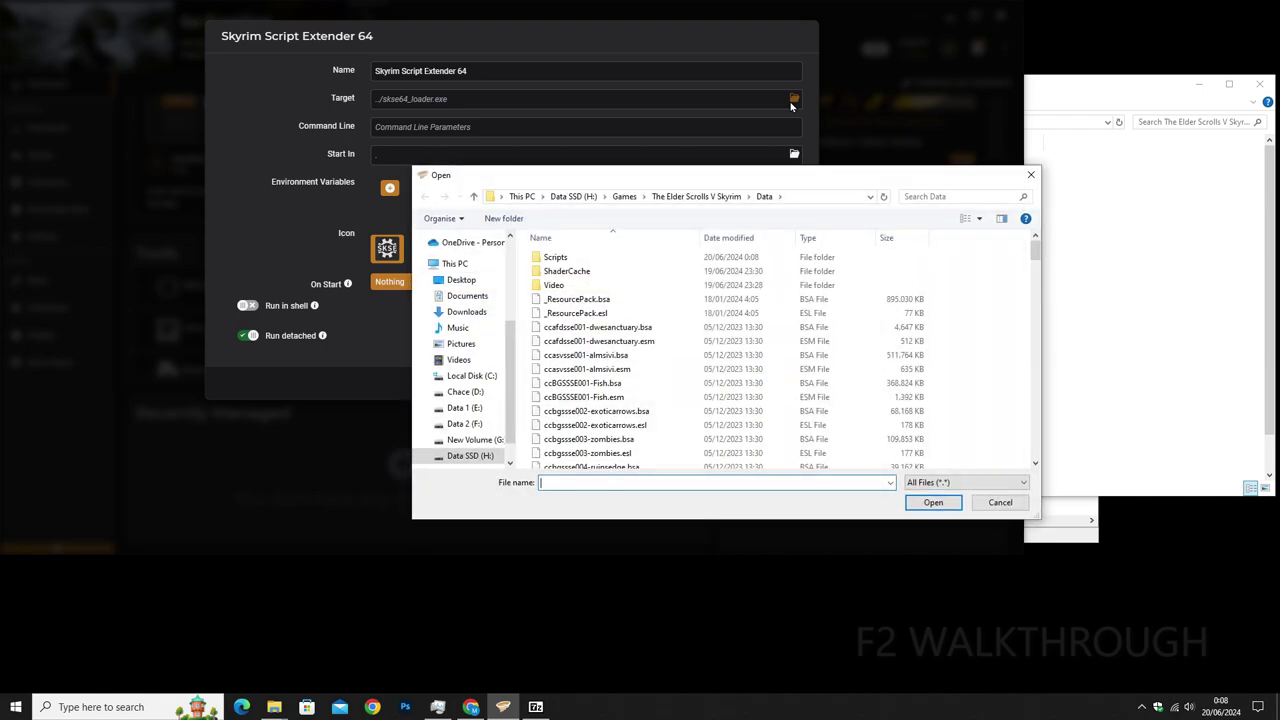
{"action": "left_click_drag", "start_coordinate": [733, 181], "coordinate": [718, 159]}
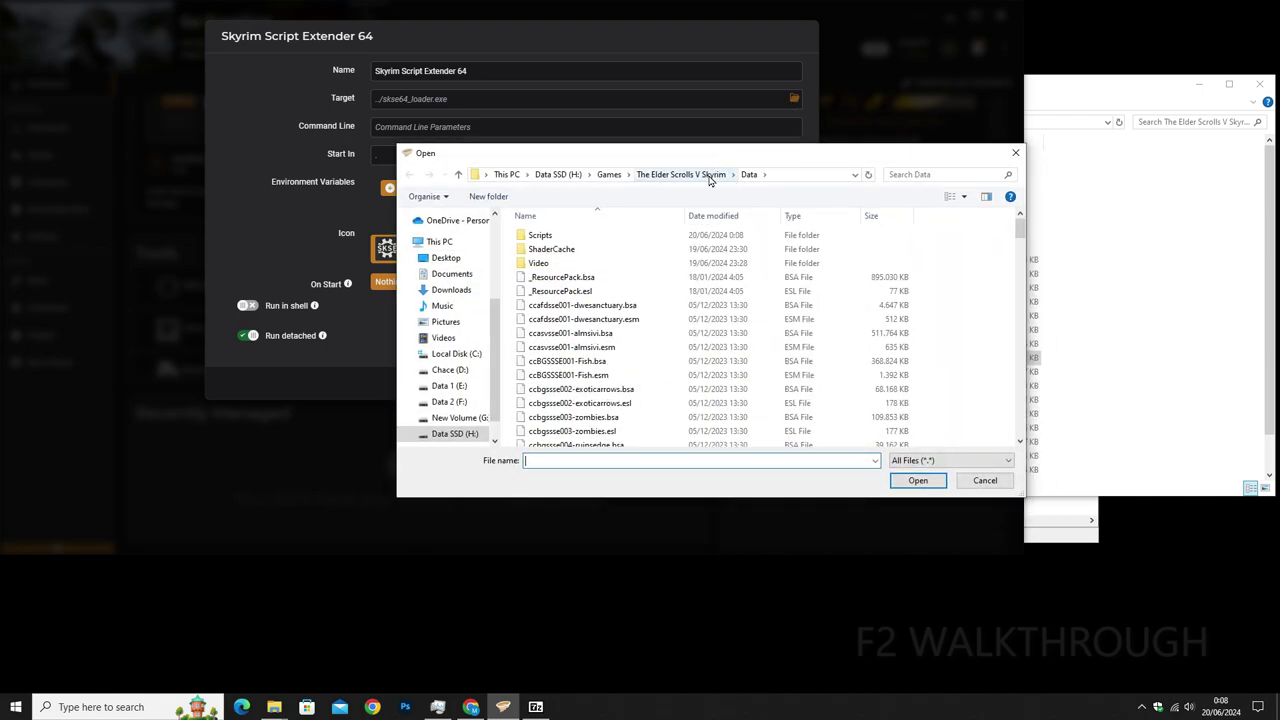
{"action": "left_click", "coordinate": [709, 177]}
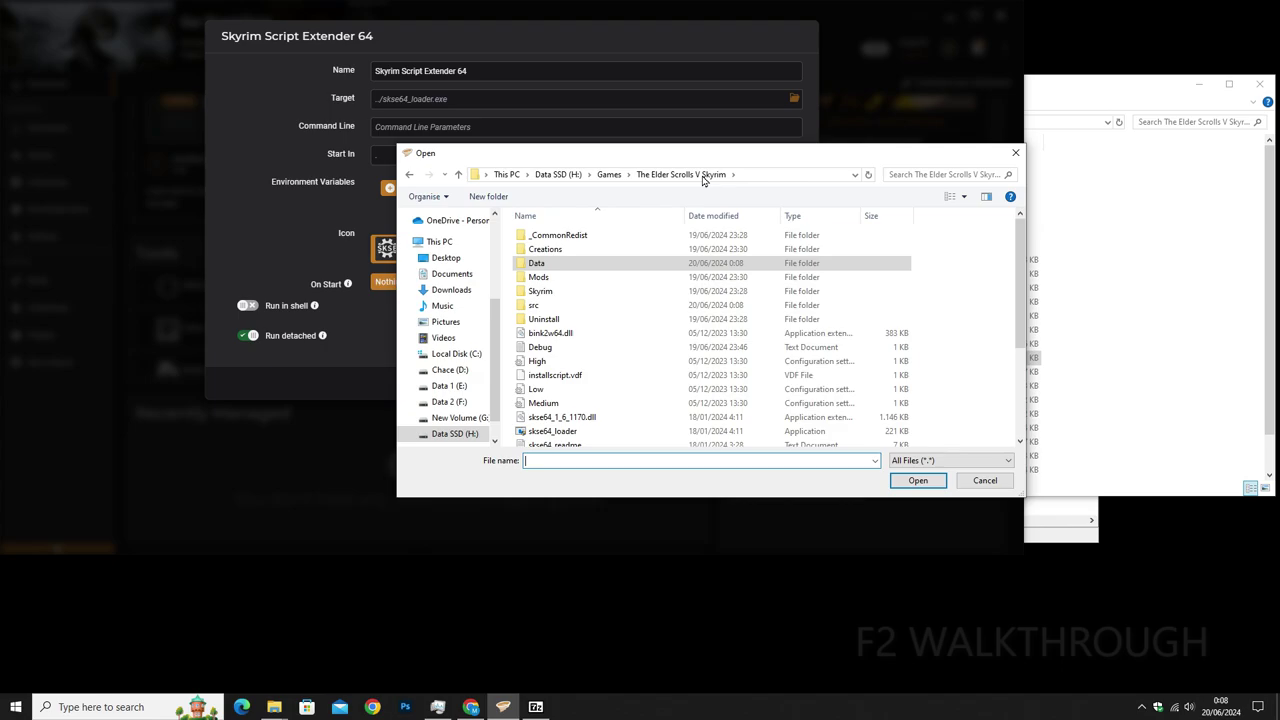
{"action": "left_click", "coordinate": [612, 434]}
{"action": "left_click", "coordinate": [920, 482]}
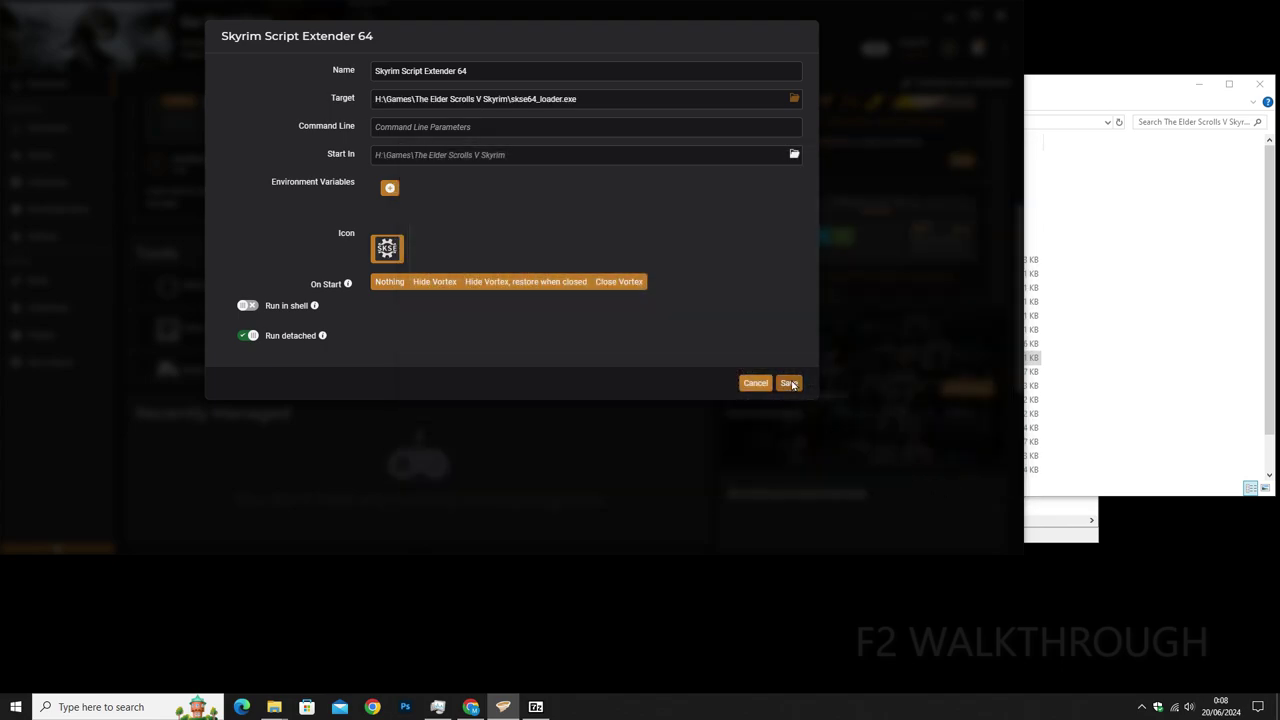
{"action": "left_click", "coordinate": [789, 383]}
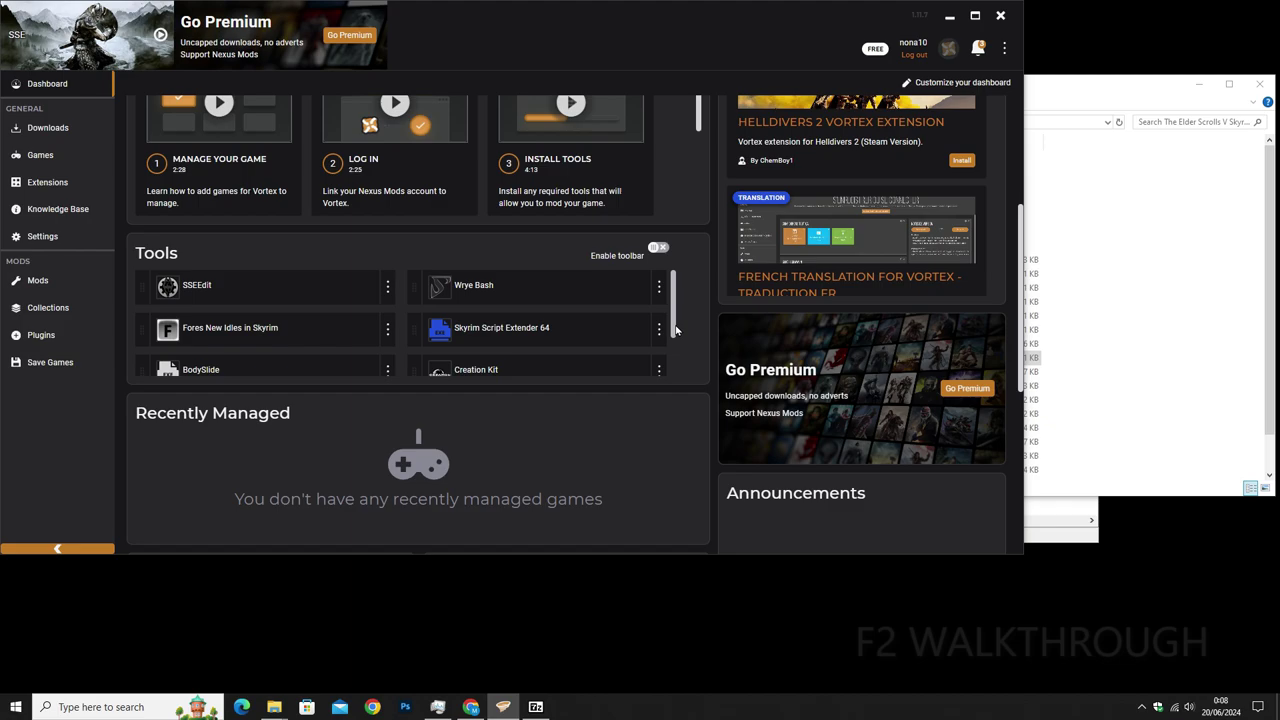
Step: Try to run the Skyrim Script Extender 64 tool from the dashboard's tool list
{"action": "left_click_drag", "start_coordinate": [675, 330], "coordinate": [629, 323]}
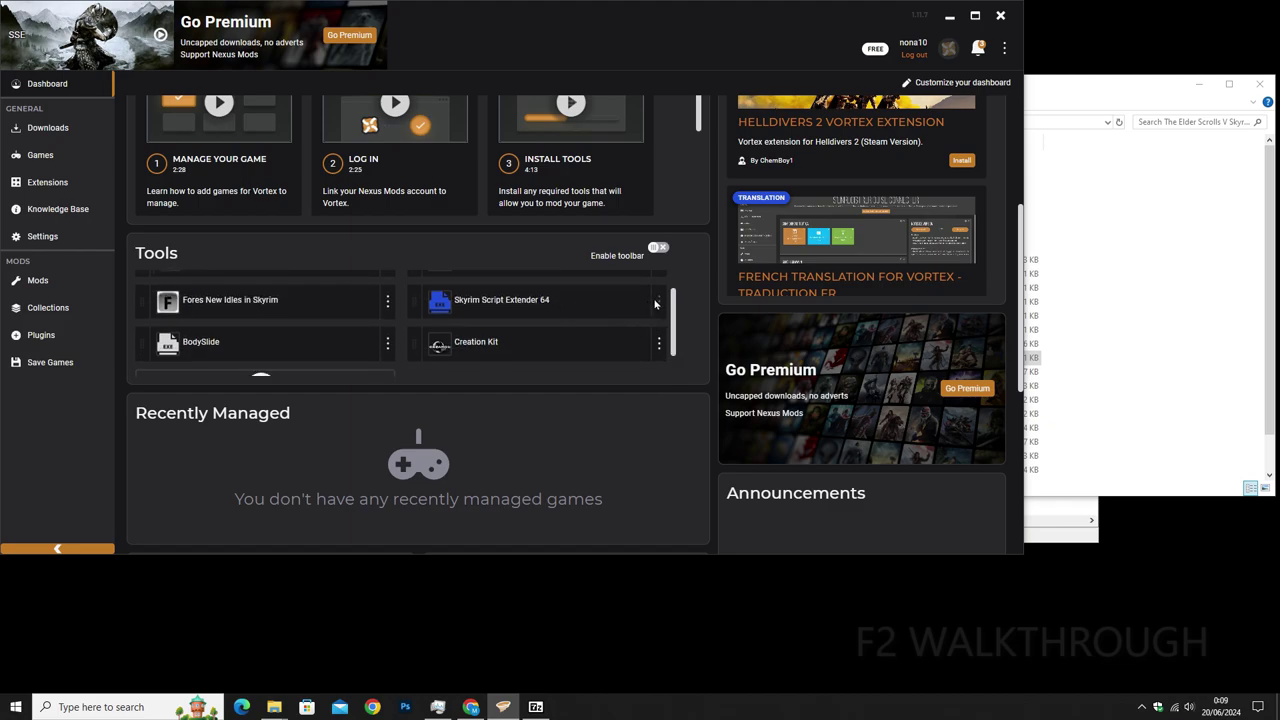
{"action": "left_click", "coordinate": [656, 301]}
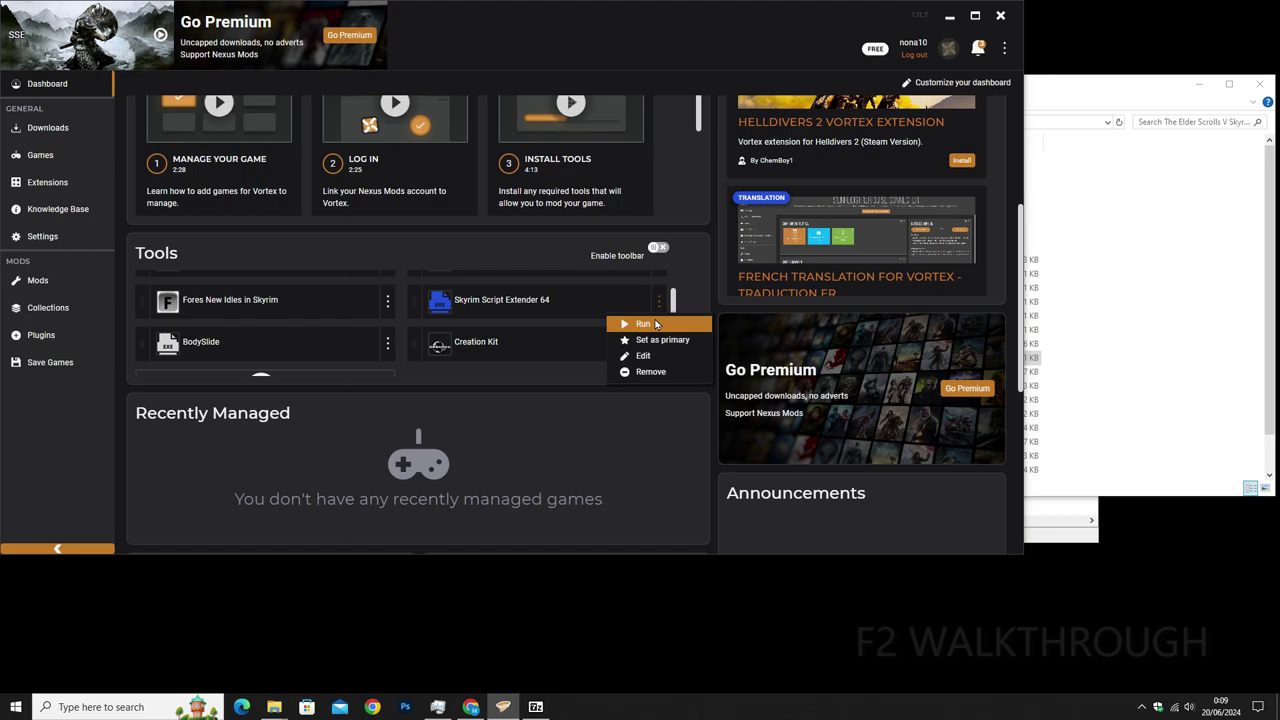
{"action": "left_click", "coordinate": [645, 324]}
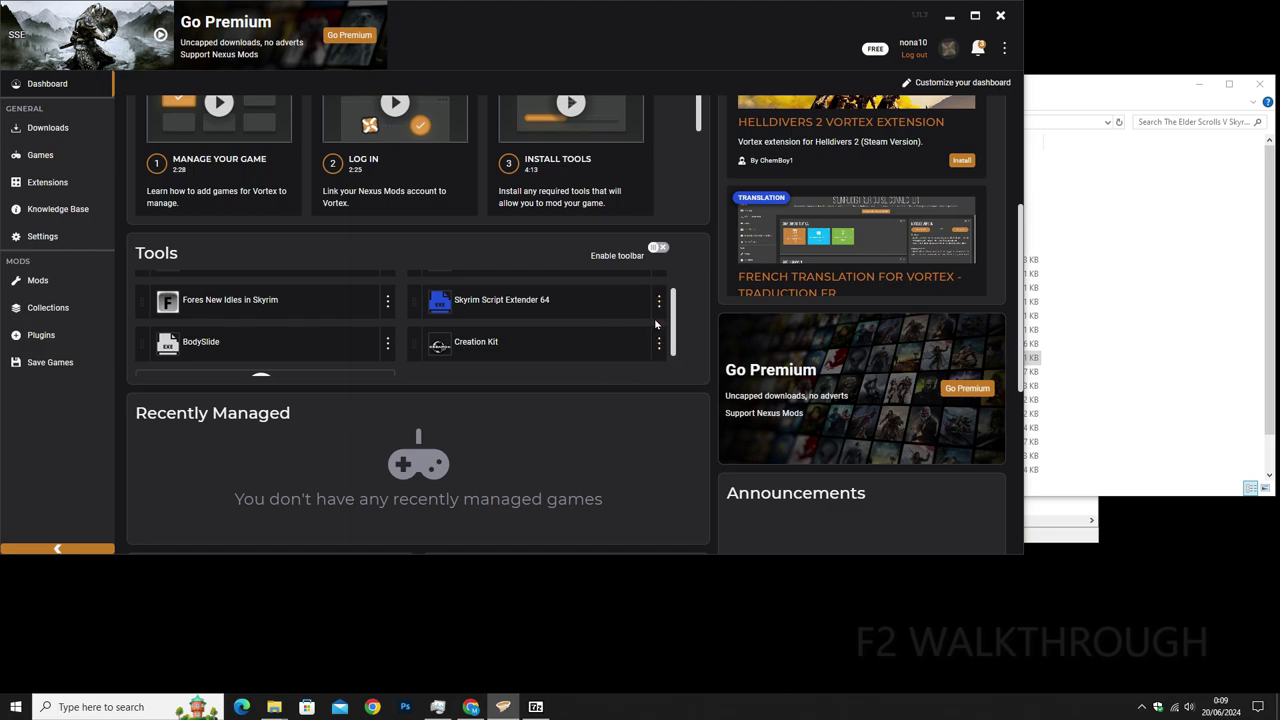
Step: Close the 7-Zip archive window and refresh The Elder Scrolls V Skyrim game folder
{"action": "left_click", "coordinate": [545, 708]}
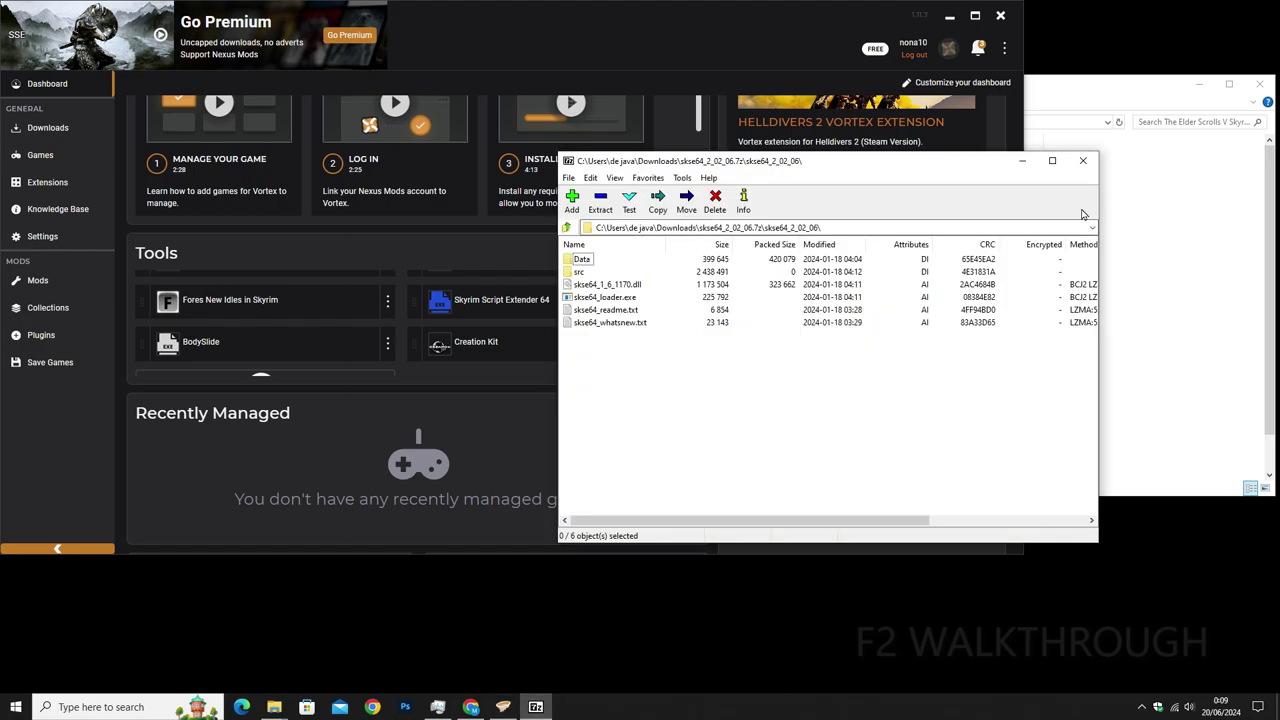
{"action": "left_click", "coordinate": [1087, 170]}
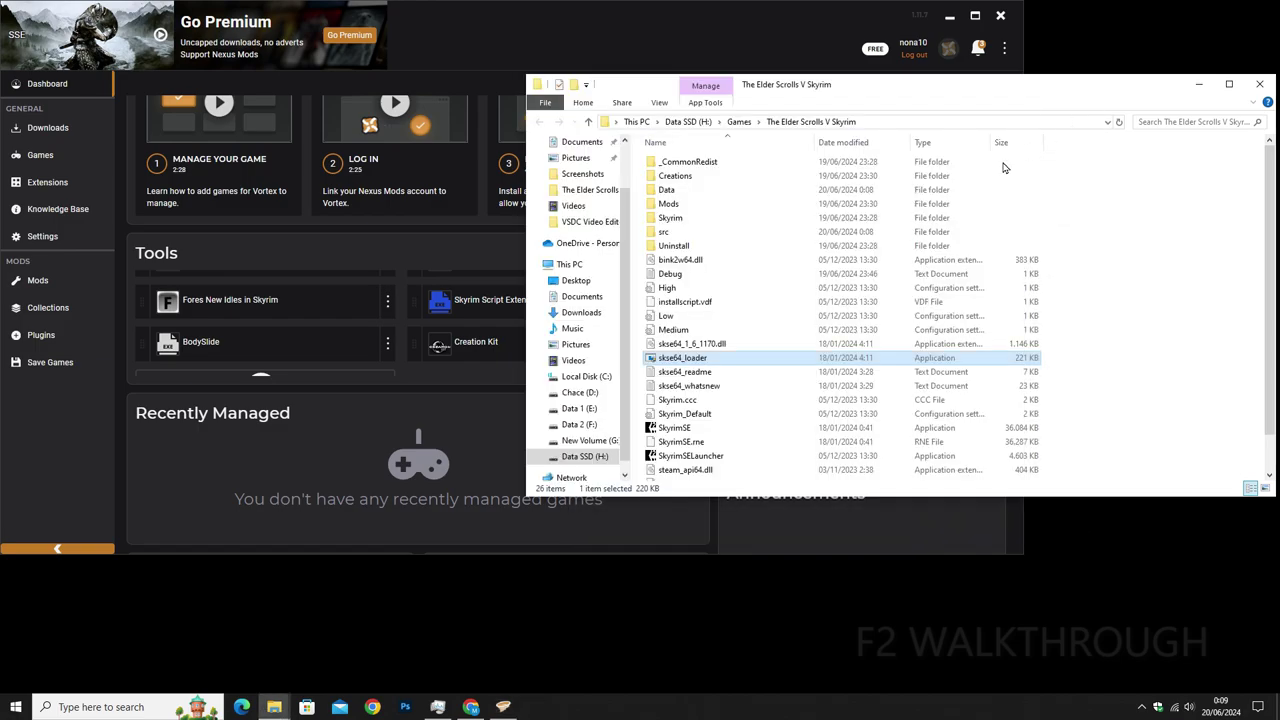
{"action": "right_click", "coordinate": [1069, 316]}
{"action": "left_click", "coordinate": [1092, 368]}
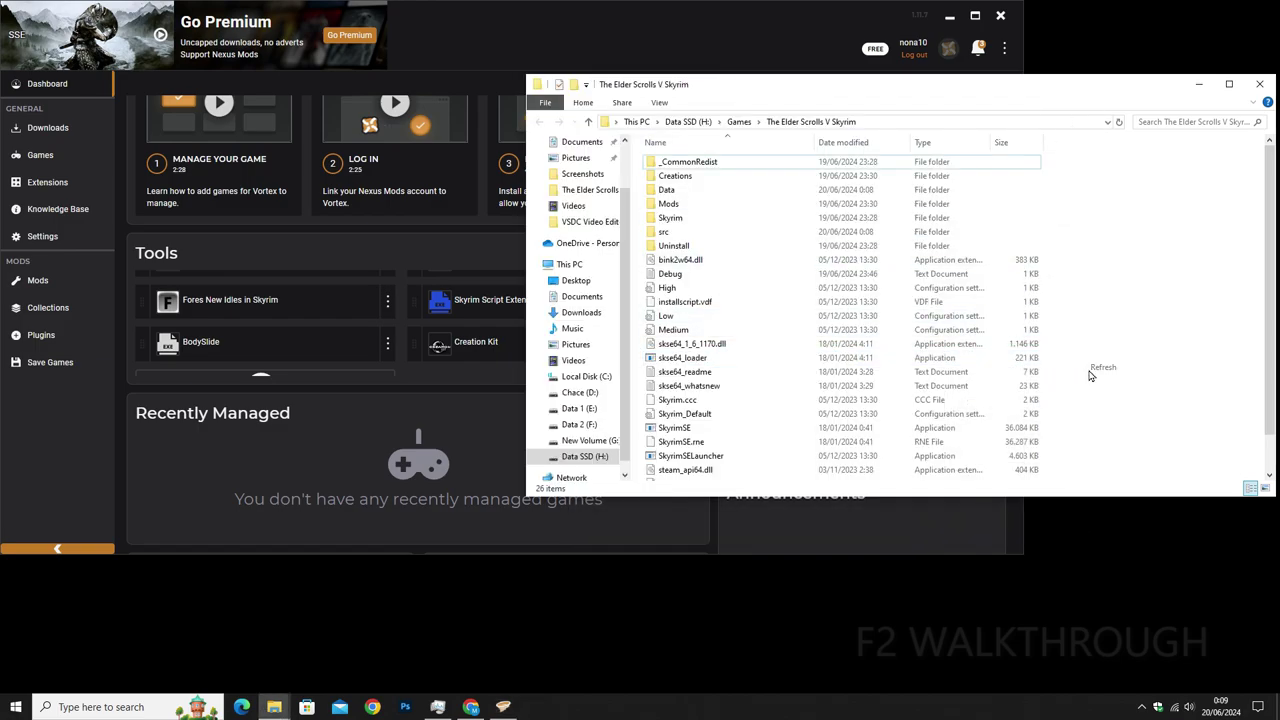
Step: Switch back to Vortex, launch the Skyrim Script Extender 64 tool and allow it to make changes to the device
{"action": "left_click", "coordinate": [466, 408]}
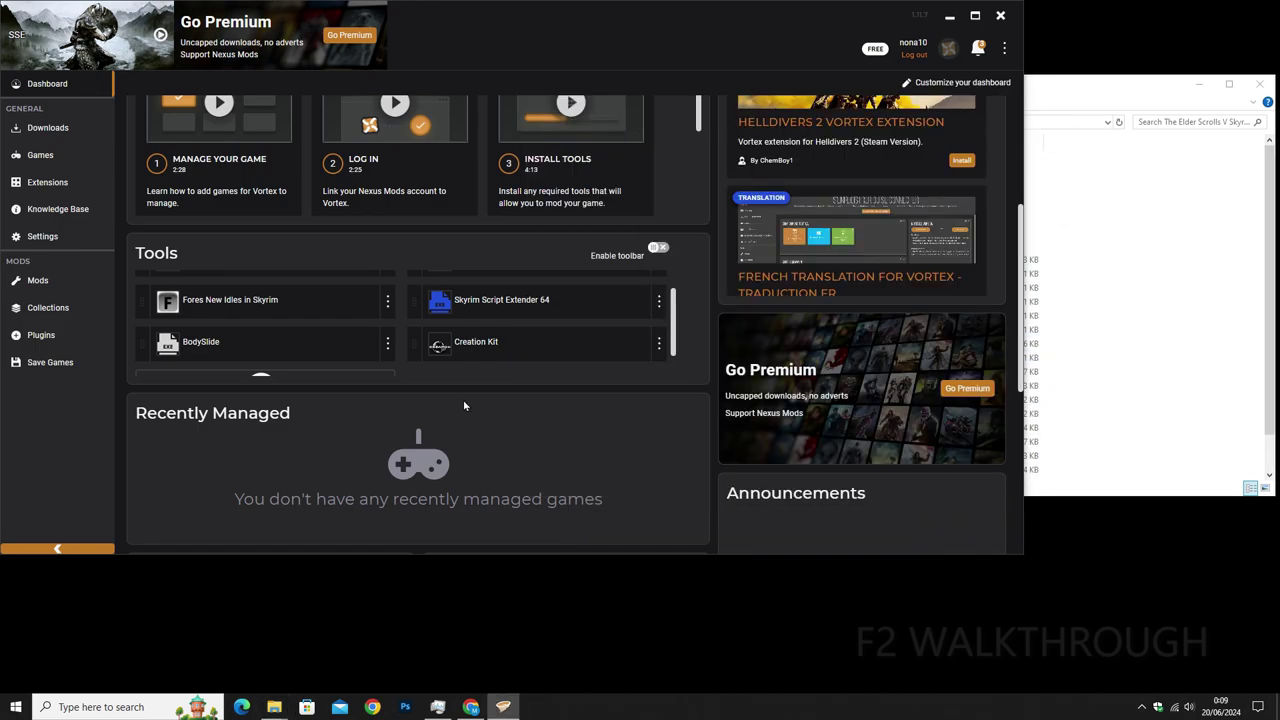
{"action": "left_click", "coordinate": [437, 305]}
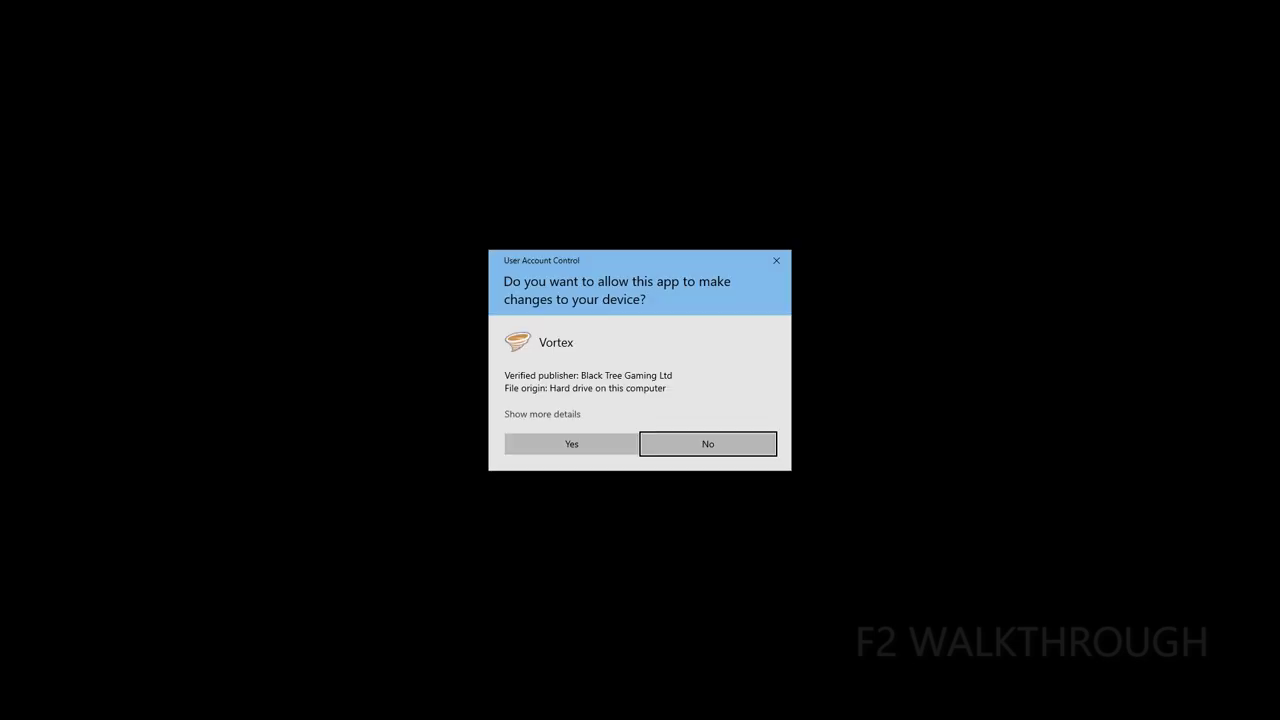
{"action": "left_click", "coordinate": [548, 444]}
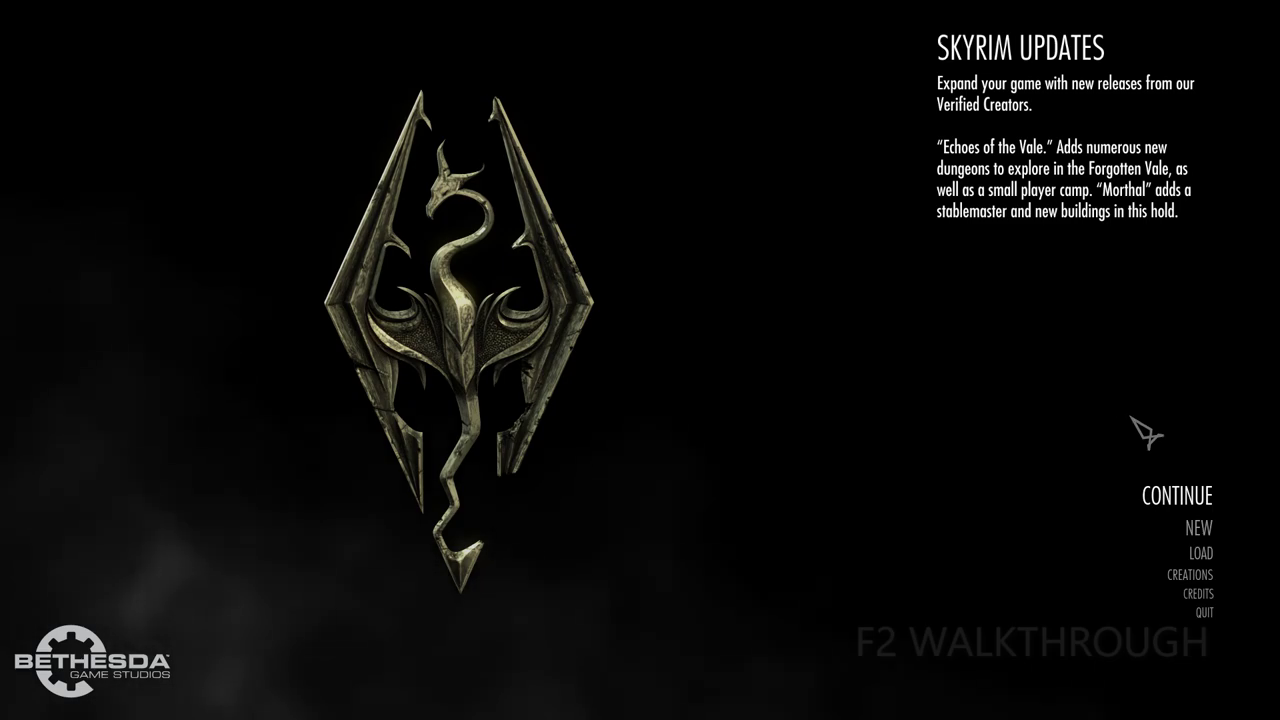
Step: Continue from the last saved game in third-person view and check the running SKSE version on the journal's System page
{"action": "left_click", "coordinate": [1161, 506]}
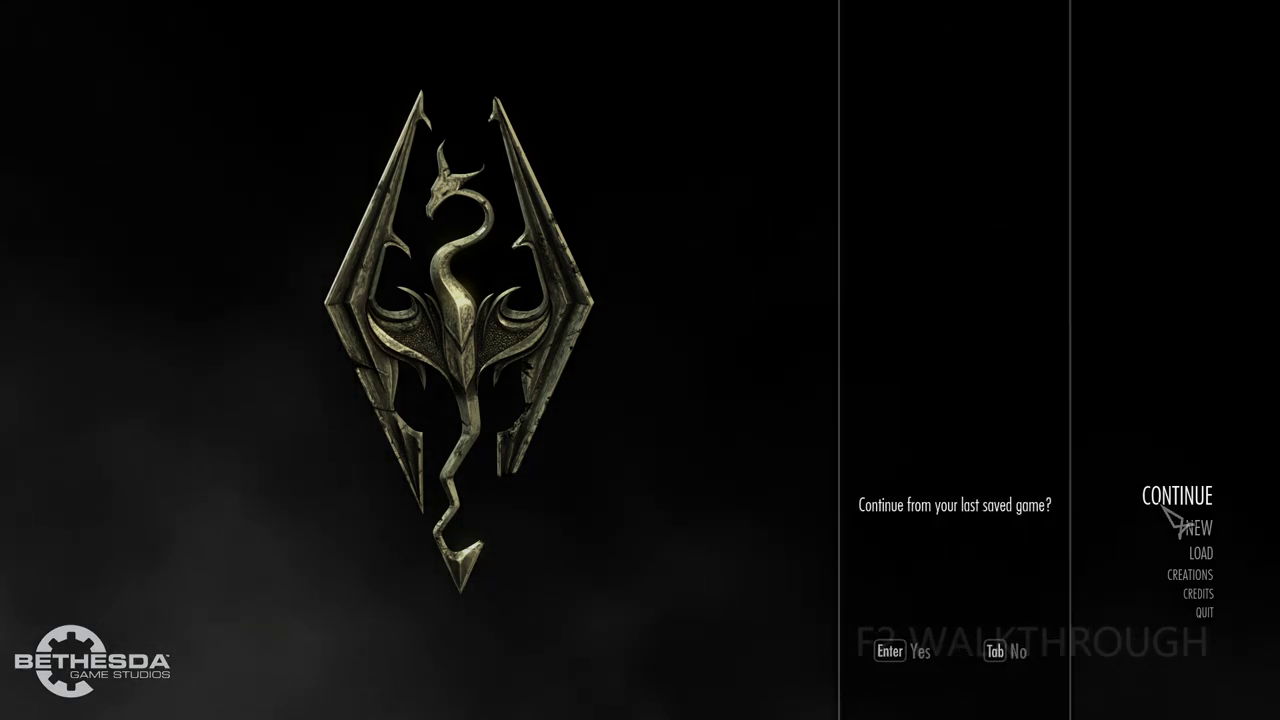
{"action": "left_click", "coordinate": [903, 650]}
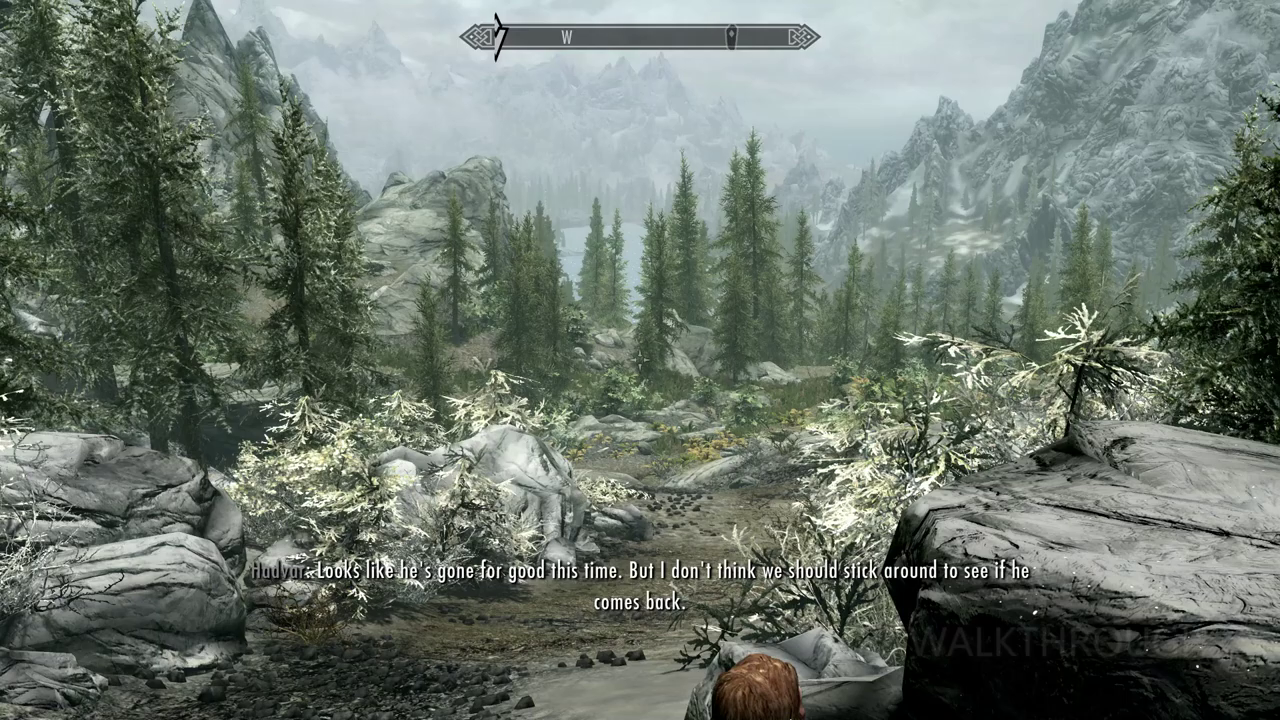
{"action": "key", "text": "f"}
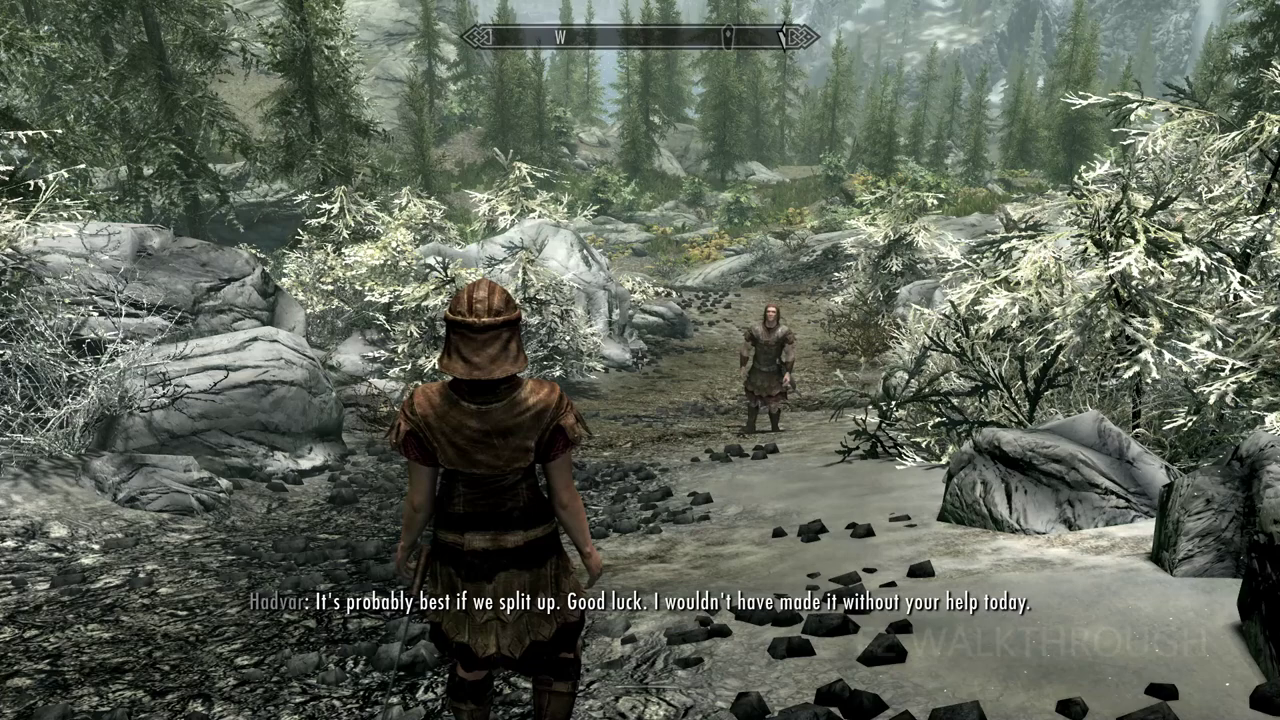
{"action": "key", "text": "j"}
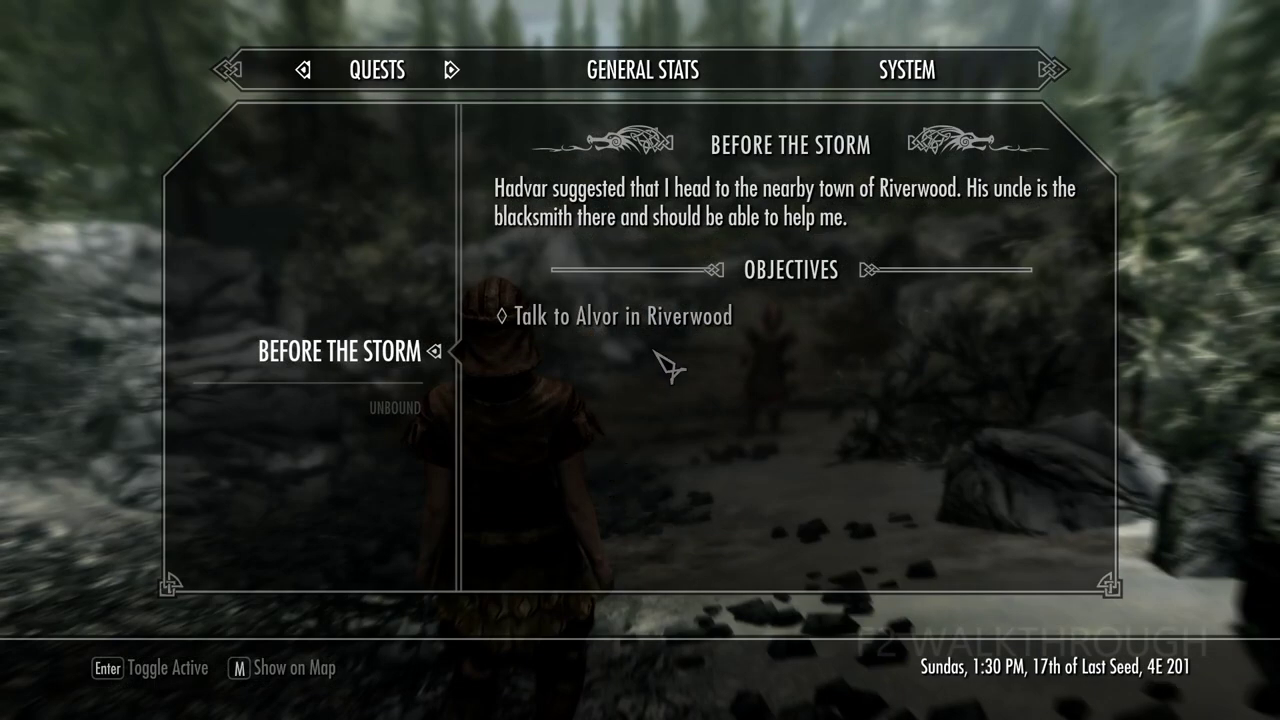
{"action": "left_click", "coordinate": [893, 98]}
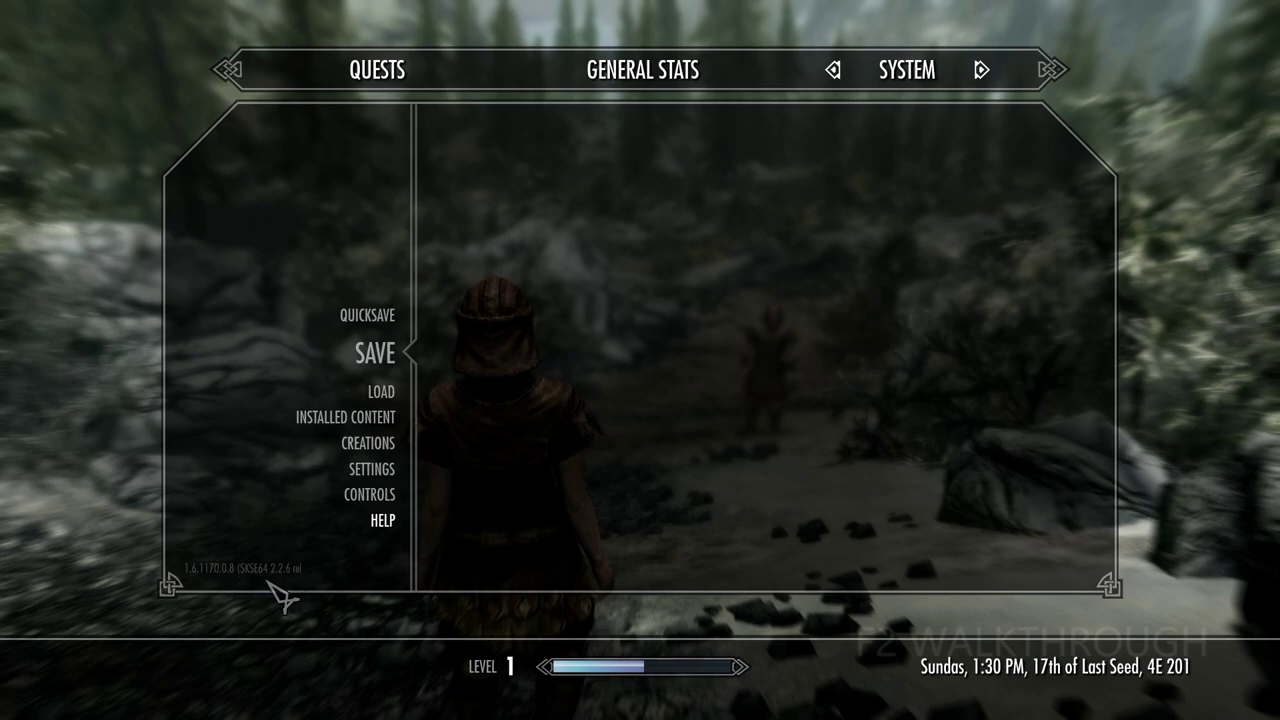
Step: Quit the game to the desktop
{"action": "scroll", "coordinate": [408, 530], "scroll_direction": "down", "scroll_amount": 1}
{"action": "scroll", "coordinate": [408, 528], "scroll_direction": "down", "scroll_amount": 1}
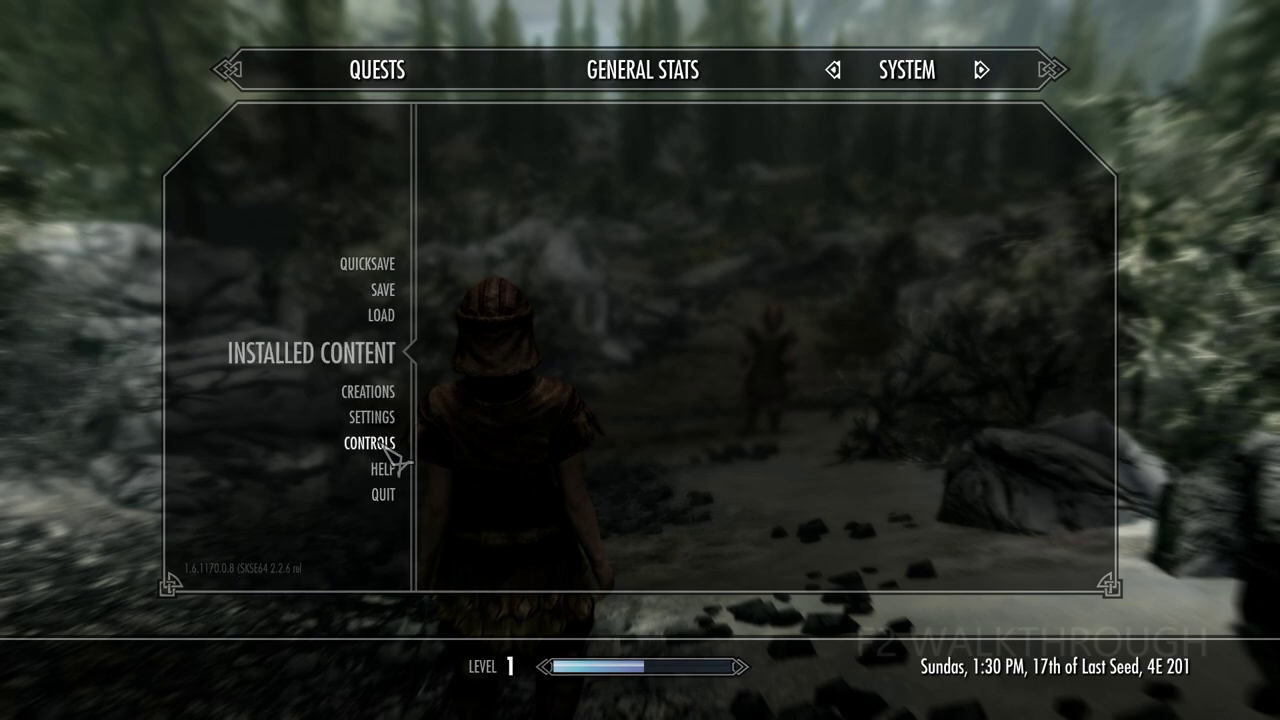
{"action": "left_click", "coordinate": [397, 500]}
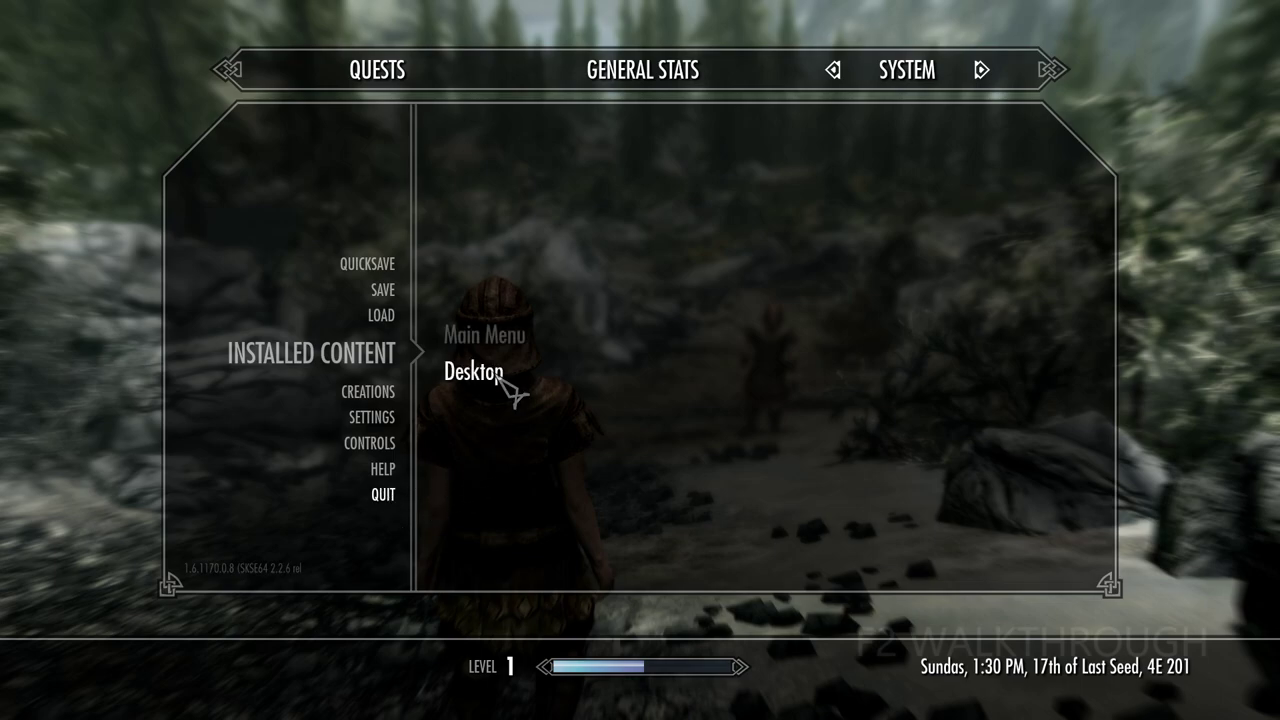